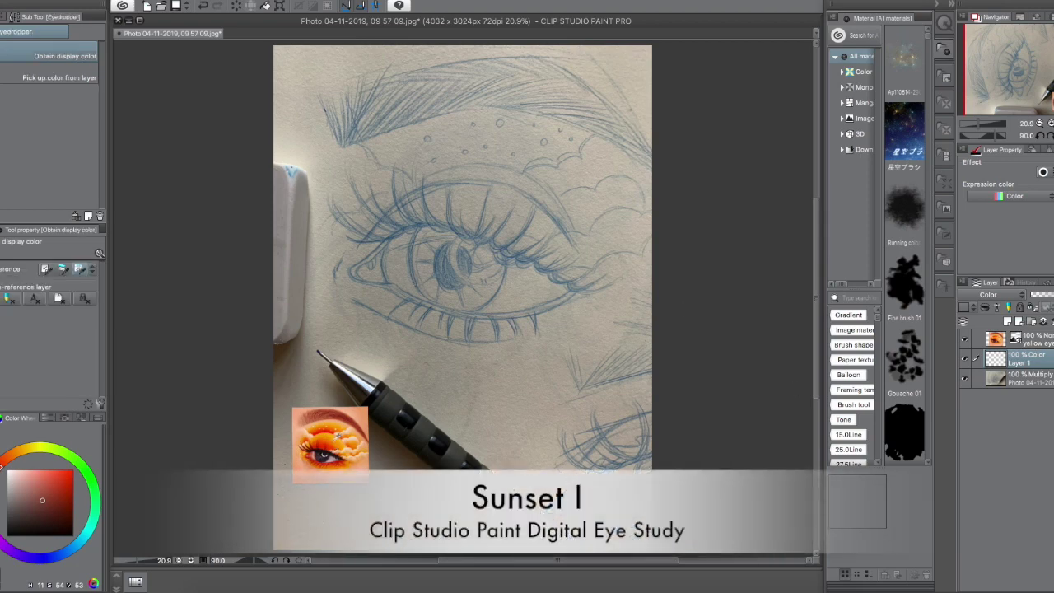
# Step: Sample bright orange from the reference and wash it over the upper eyelid and outer corner
pyautogui.keyDown('alt'); pyautogui.click(328, 446); pyautogui.keyUp('alt')
pyautogui.press('b')
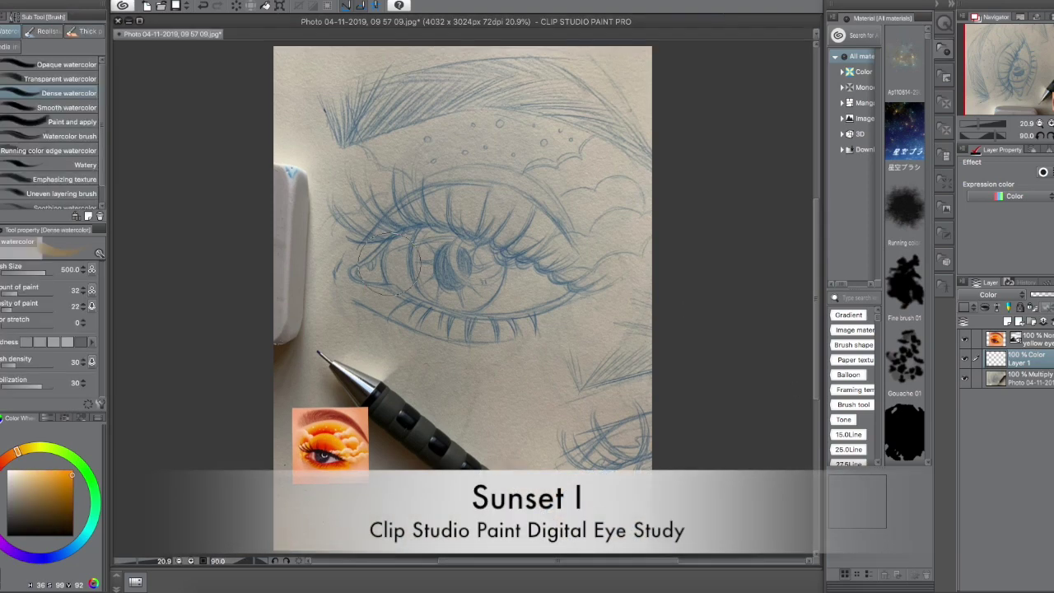
pyautogui.moveTo(355, 260); pyautogui.dragTo(512, 236)
pyautogui.moveTo(431, 214); pyautogui.dragTo(578, 270)
pyautogui.moveTo(479, 229)
pyautogui.mouseDown()
pyautogui.moveTo(557, 261)
pyautogui.moveTo(436, 204)
pyautogui.moveTo(466, 209)
pyautogui.mouseUp()
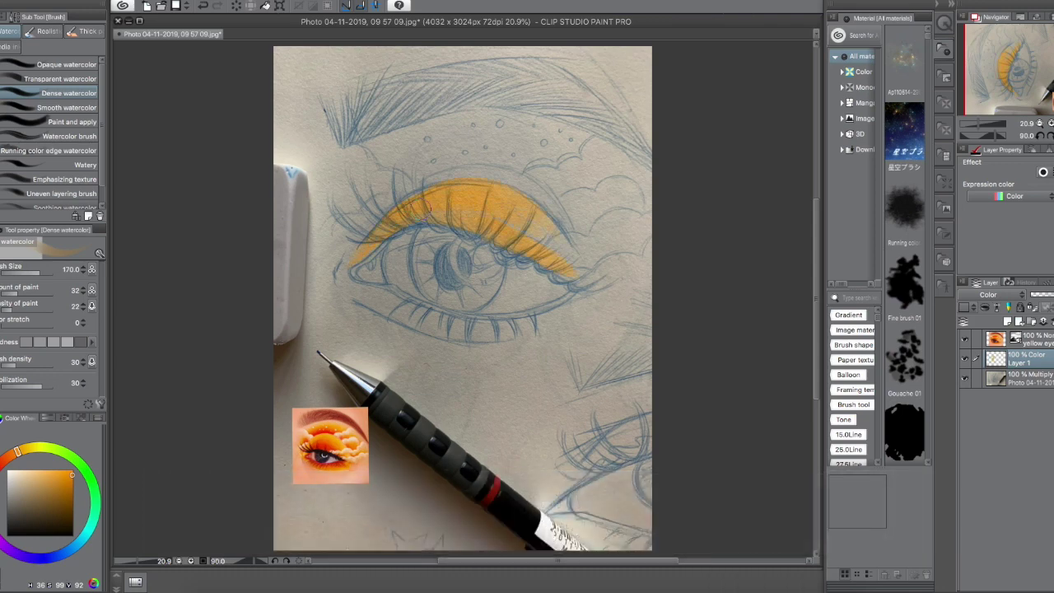
pyautogui.moveTo(593, 282)
pyautogui.mouseDown()
pyautogui.moveTo(647, 247)
pyautogui.moveTo(578, 205)
pyautogui.moveTo(604, 213)
pyautogui.moveTo(609, 197)
pyautogui.moveTo(623, 198)
pyautogui.mouseUp()
# Step: With a larger brush, extend the orange wash up under the brow, then add a new layer
pyautogui.press(']')
pyautogui.moveTo(357, 165)
pyautogui.mouseDown()
pyautogui.moveTo(404, 179)
pyautogui.moveTo(341, 230)
pyautogui.mouseUp()
pyautogui.press(']')
pyautogui.moveTo(398, 171)
pyautogui.mouseDown()
pyautogui.moveTo(489, 143)
pyautogui.moveTo(541, 177)
pyautogui.moveTo(599, 151)
pyautogui.moveTo(634, 192)
pyautogui.moveTo(575, 200)
pyautogui.mouseUp()
pyautogui.press('[')
pyautogui.press('[')
pyautogui.click(1009, 321)
# Step: Set Layer 2's blend mode to Color
pyautogui.click(988, 294)
pyautogui.scroll(-3, 972, 535)
pyautogui.click(975, 568)
pyautogui.click(8, 461)
# Step: Paint a pale peach wash below the lower lid and over the brow, then add another layer
pyautogui.click(31, 476)
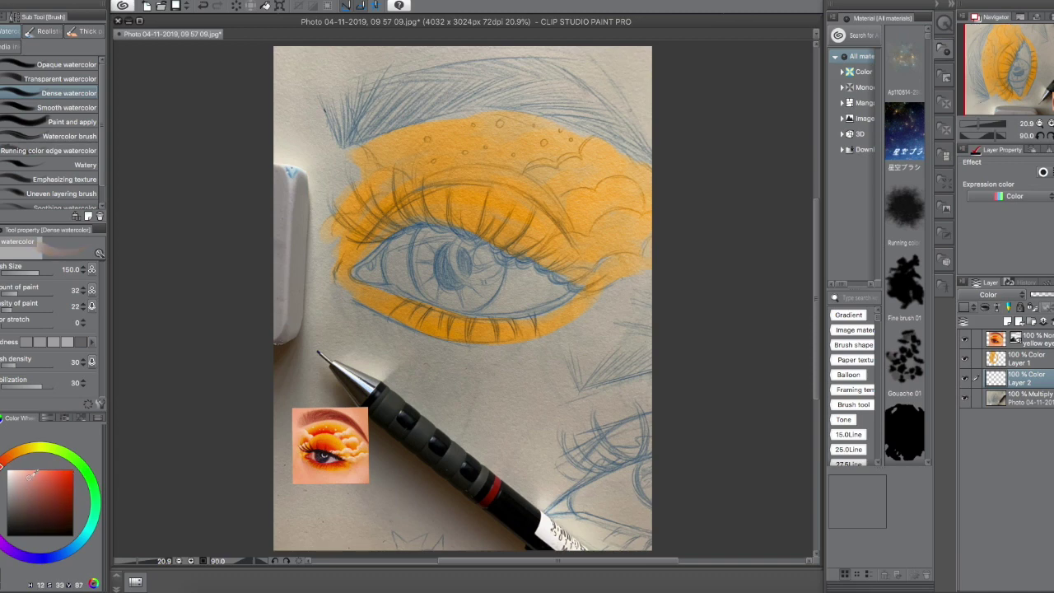
pyautogui.keyDown('alt'); pyautogui.click(301, 471); pyautogui.keyUp('alt')
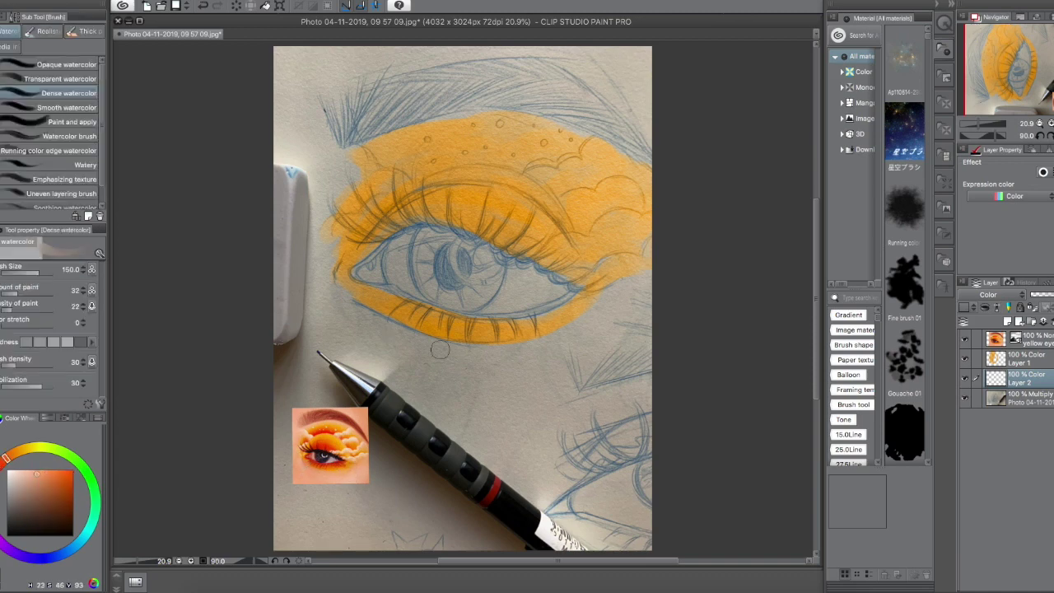
pyautogui.moveTo(466, 373); pyautogui.dragTo(647, 288)
pyautogui.moveTo(344, 195); pyautogui.dragTo(338, 300)
pyautogui.moveTo(349, 120)
pyautogui.mouseDown()
pyautogui.moveTo(531, 75)
pyautogui.moveTo(629, 140)
pyautogui.mouseUp()
pyautogui.press('[')
pyautogui.press('[')
pyautogui.press('[')
pyautogui.click(1006, 321)
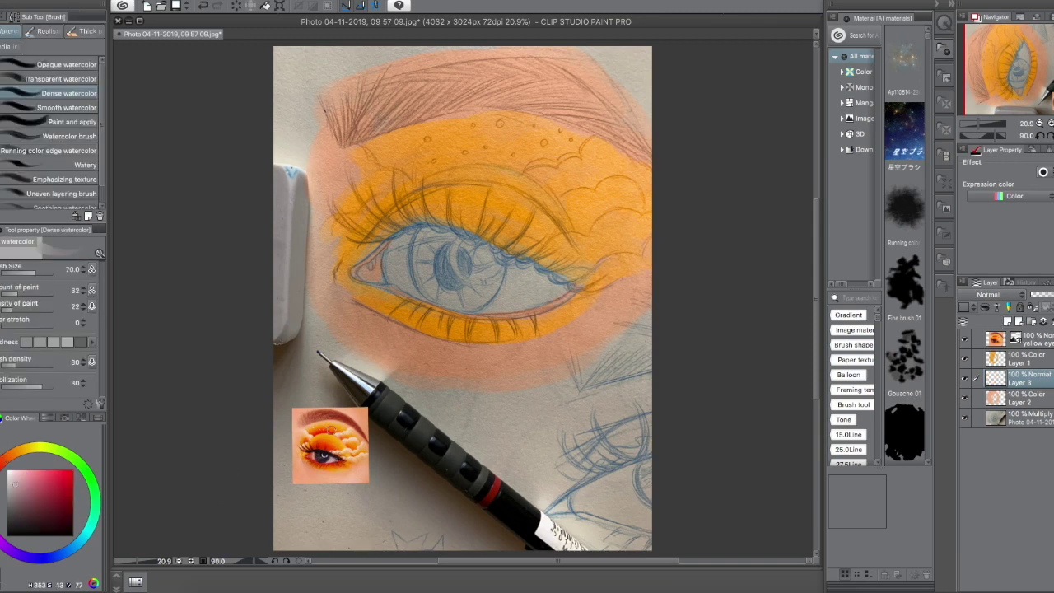
# Step: Set Layer 3 to Color blending and shift the paint colour from dark grey toward blue
pyautogui.click(992, 294)
pyautogui.click(992, 478)
pyautogui.keyDown('alt'); pyautogui.click(321, 455); pyautogui.keyUp('alt')
pyautogui.moveTo(72, 537); pyautogui.dragTo(76, 545)
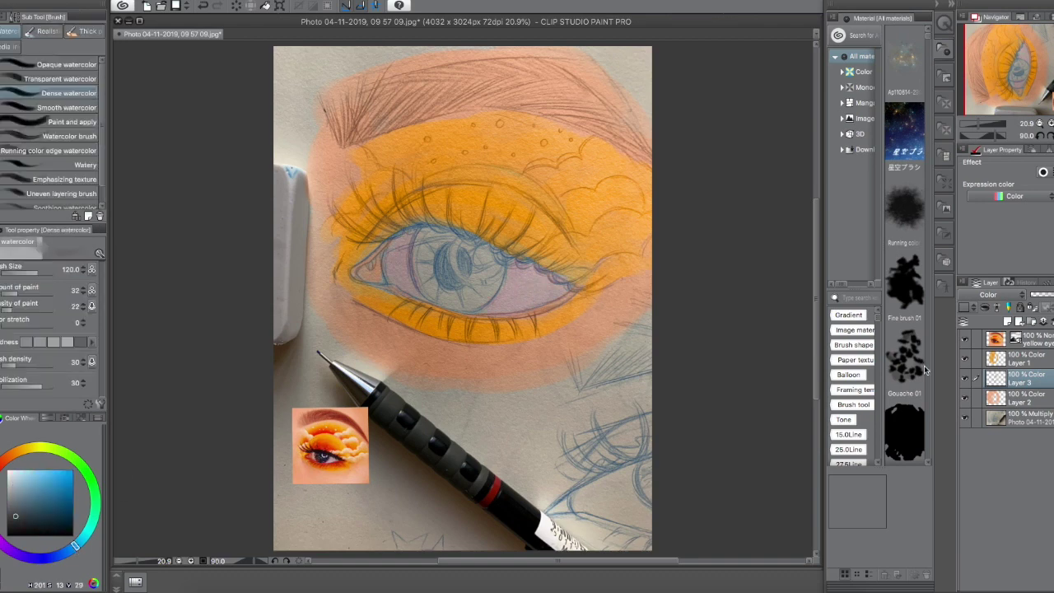
# Step: Add Layer 4 and set it to Color blending
pyautogui.click(1009, 321)
pyautogui.click(998, 294)
pyautogui.click(988, 568)
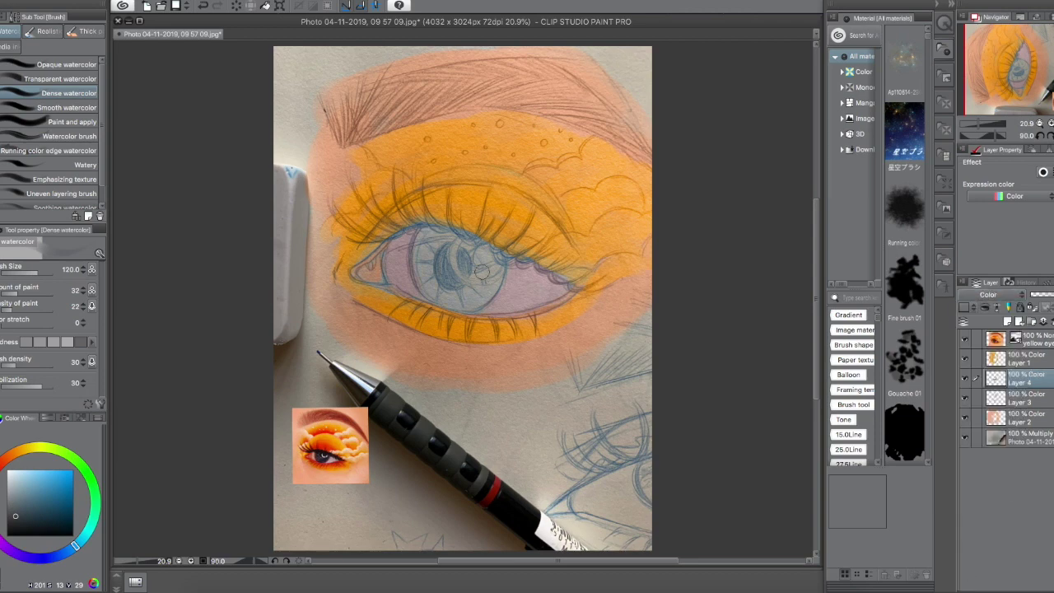
# Step: Pick a deeper blue and switch Layer 4 to Hard light blending
pyautogui.click(41, 527)
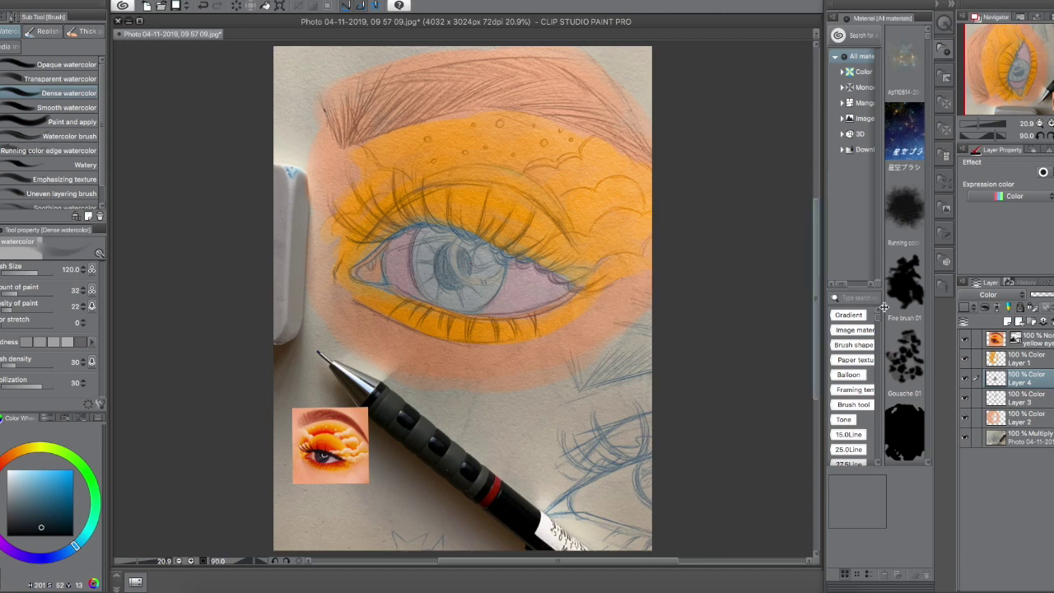
pyautogui.click(992, 294)
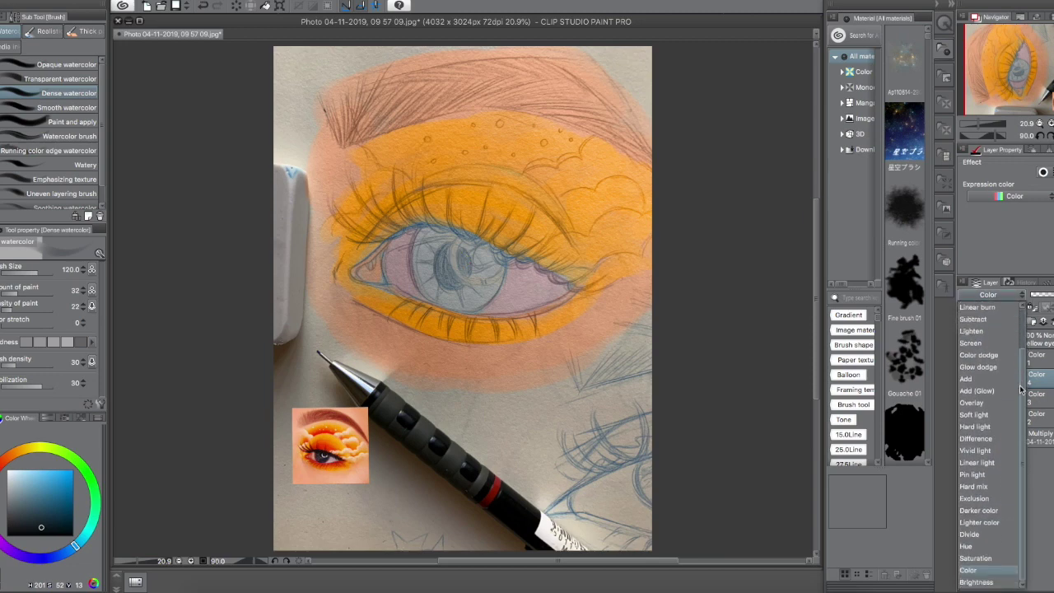
pyautogui.click(975, 442)
# Step: Paint the iris in lighter grey-blue and darken its centre into a pupil
pyautogui.click(33, 506)
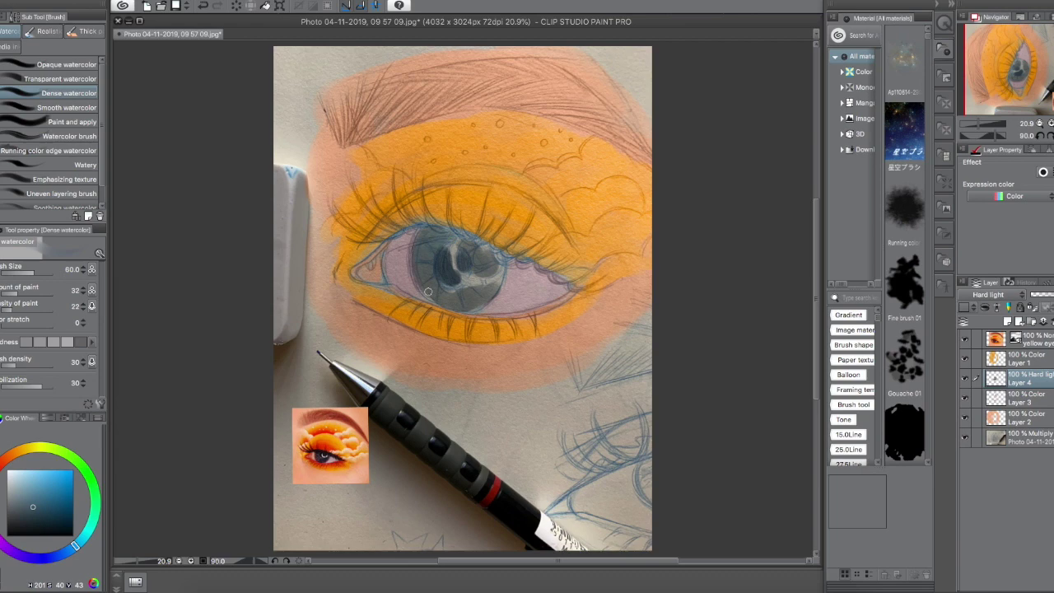
pyautogui.moveTo(476, 306); pyautogui.dragTo(466, 243)
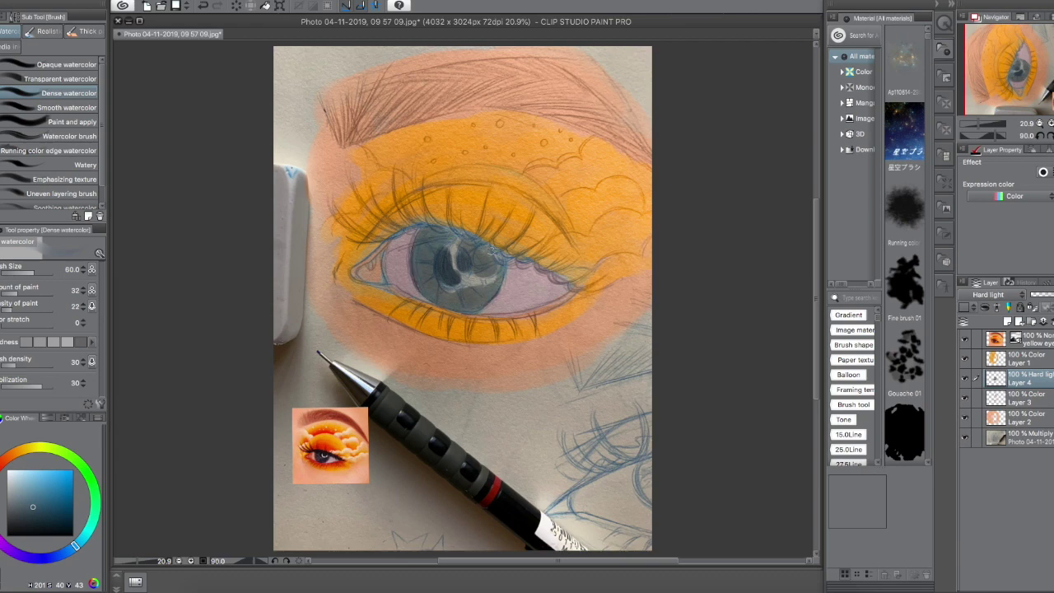
pyautogui.moveTo(463, 287); pyautogui.dragTo(476, 285)
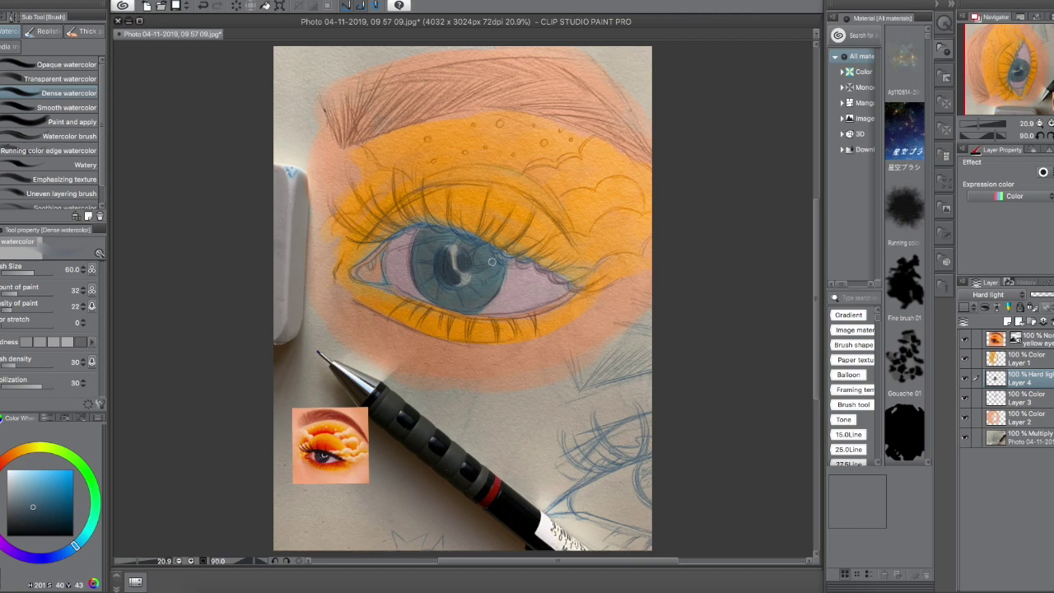
pyautogui.moveTo(448, 251)
pyautogui.mouseDown()
pyautogui.moveTo(452, 275)
pyautogui.moveTo(449, 251)
pyautogui.moveTo(466, 259)
pyautogui.moveTo(457, 271)
pyautogui.mouseUp()
pyautogui.click(1012, 359)
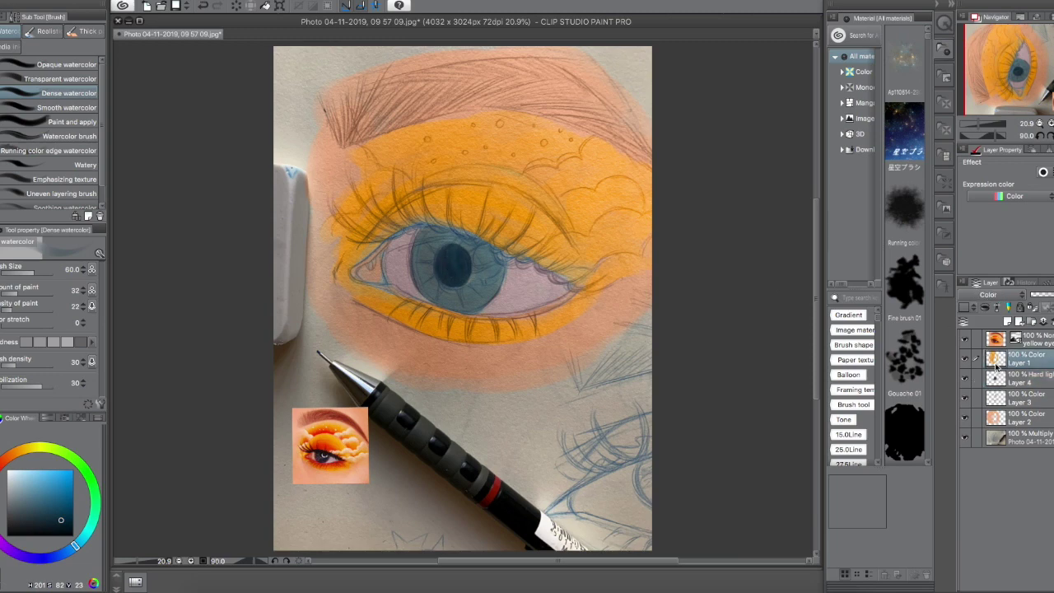
# Step: On a new layer above Layer 1, paint orange-red along the eyelid crease at brush sizes 120 and 70
pyautogui.keyDown('ctrl'); pyautogui.click(995, 359); pyautogui.keyUp('ctrl')
pyautogui.hotkey('ctrl', 'd')
pyautogui.hotkey('ctrl', 'shift', 'n')
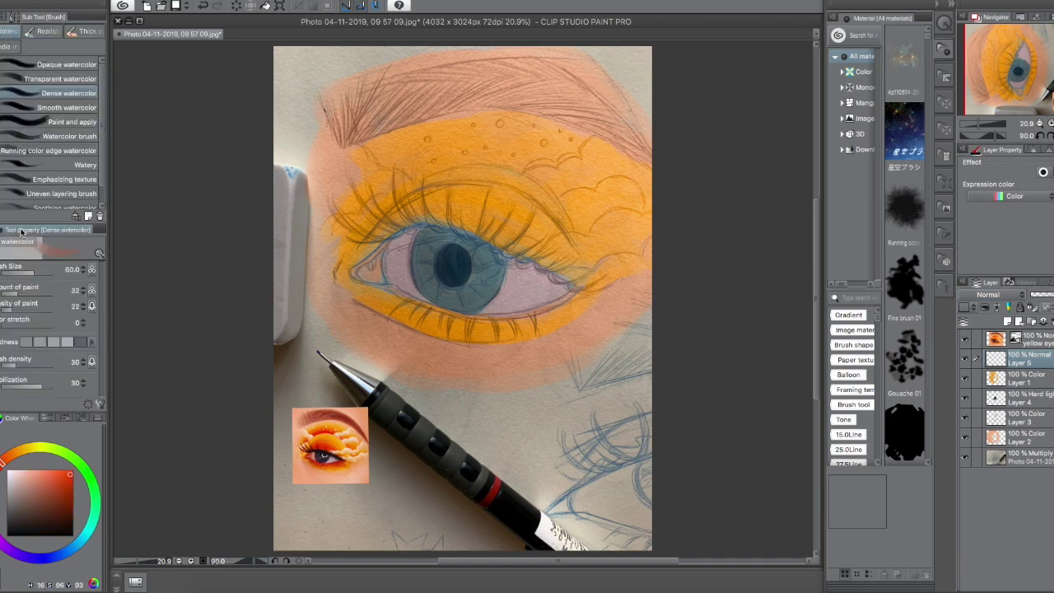
pyautogui.press('[')
pyautogui.moveTo(369, 247)
pyautogui.mouseDown()
pyautogui.moveTo(379, 232)
pyautogui.moveTo(457, 219)
pyautogui.moveTo(415, 216)
pyautogui.moveTo(449, 194)
pyautogui.moveTo(418, 206)
pyautogui.mouseUp()
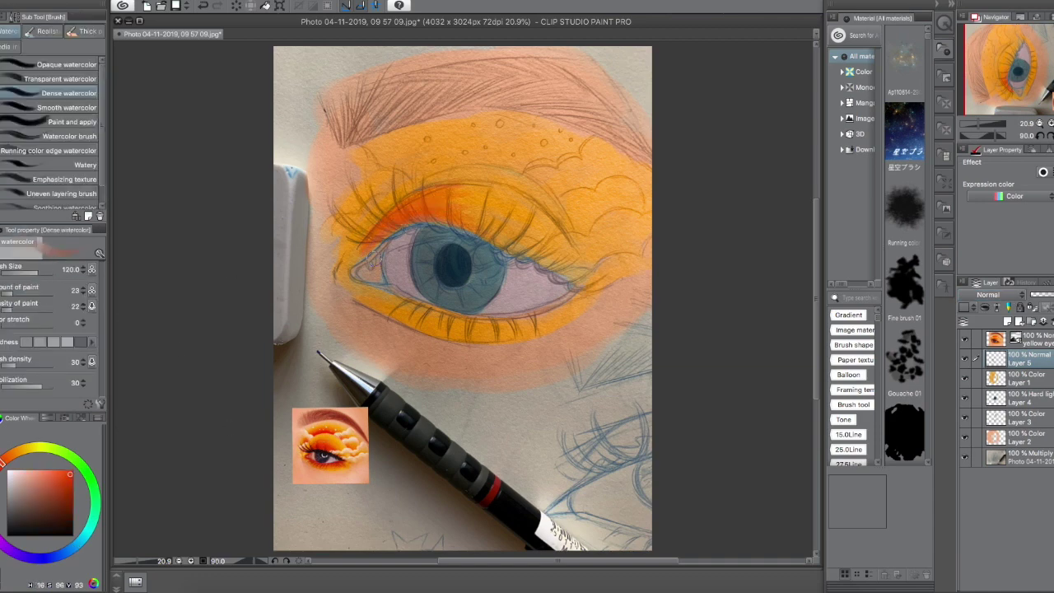
pyautogui.moveTo(485, 183)
pyautogui.mouseDown()
pyautogui.moveTo(461, 210)
pyautogui.moveTo(527, 239)
pyautogui.mouseUp()
pyautogui.press('[')
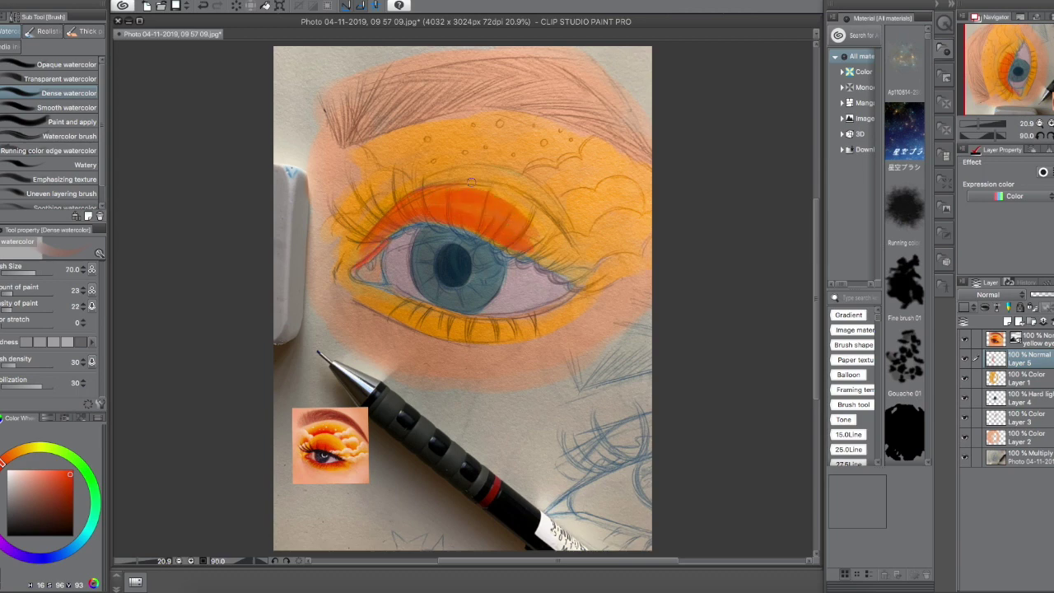
pyautogui.moveTo(436, 183); pyautogui.dragTo(568, 239)
pyautogui.moveTo(403, 198)
pyautogui.mouseDown()
pyautogui.moveTo(476, 169)
pyautogui.moveTo(400, 213)
pyautogui.mouseUp()
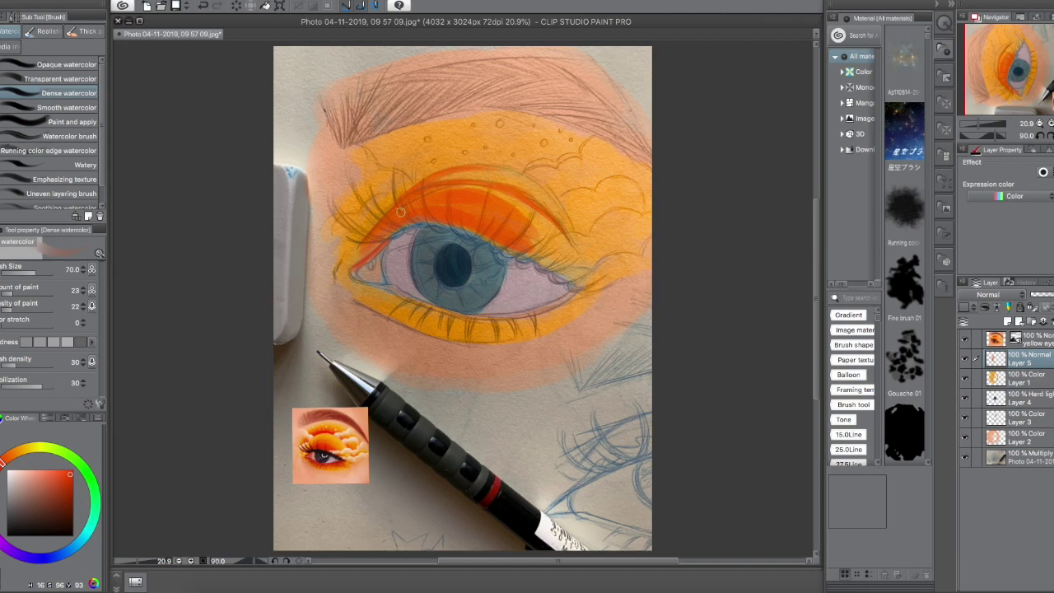
# Step: Shade red-orange along the lower lid rim, then soften below it with paint amount 15
pyautogui.moveTo(516, 299); pyautogui.dragTo(573, 293)
pyautogui.moveTo(454, 312); pyautogui.dragTo(550, 307)
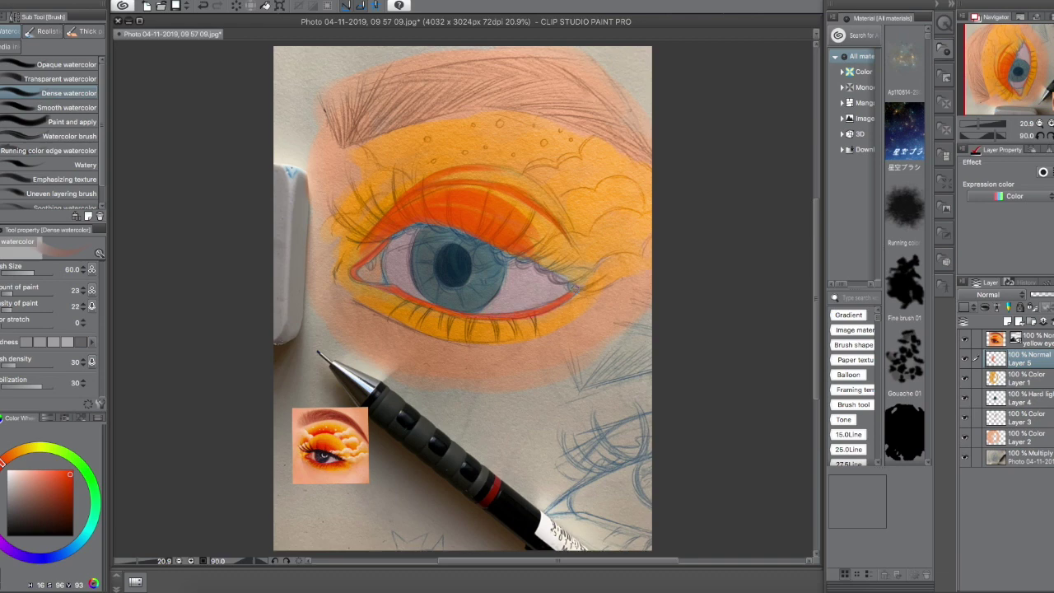
pyautogui.moveTo(412, 306)
pyautogui.mouseDown()
pyautogui.moveTo(544, 318)
pyautogui.moveTo(576, 295)
pyautogui.mouseUp()
pyautogui.press(']')
pyautogui.click(22, 294)
pyautogui.moveTo(381, 296)
pyautogui.mouseDown()
pyautogui.moveTo(436, 321)
pyautogui.moveTo(515, 323)
pyautogui.moveTo(574, 298)
pyautogui.mouseUp()
# Step: Add darker orange accents at the outer upper lid, crease, outer corner and clouds
pyautogui.moveTo(601, 204)
pyautogui.mouseDown()
pyautogui.moveTo(578, 216)
pyautogui.moveTo(593, 222)
pyautogui.moveTo(580, 230)
pyautogui.moveTo(598, 211)
pyautogui.moveTo(566, 200)
pyautogui.mouseUp()
pyautogui.moveTo(415, 168)
pyautogui.mouseDown()
pyautogui.moveTo(569, 147)
pyautogui.moveTo(395, 164)
pyautogui.moveTo(351, 207)
pyautogui.moveTo(389, 189)
pyautogui.mouseUp()
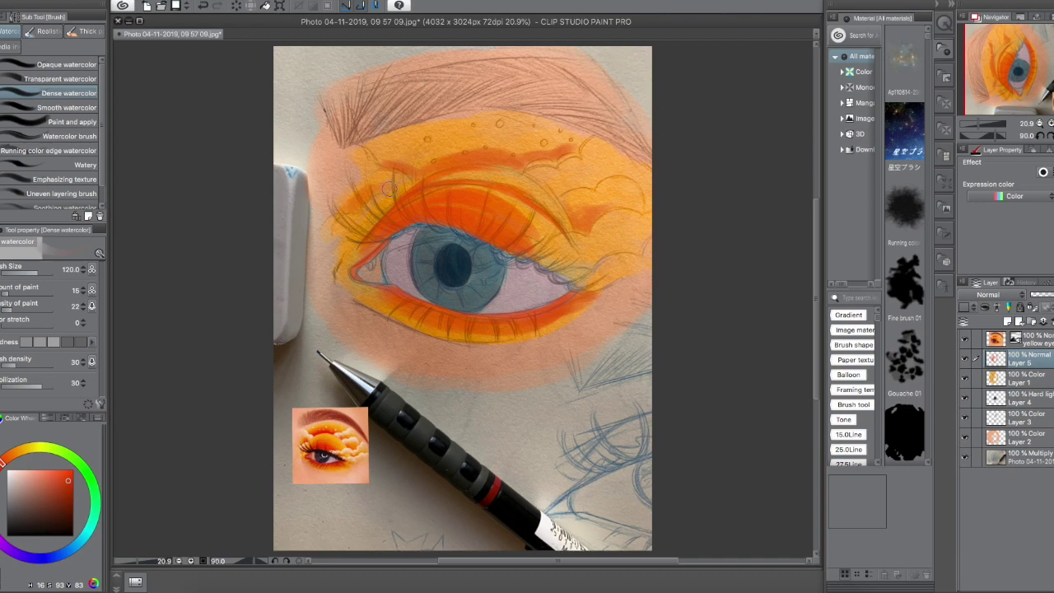
pyautogui.moveTo(583, 247)
pyautogui.mouseDown()
pyautogui.moveTo(622, 247)
pyautogui.moveTo(648, 225)
pyautogui.moveTo(594, 239)
pyautogui.mouseUp()
pyautogui.moveTo(563, 179)
pyautogui.mouseDown()
pyautogui.moveTo(599, 183)
pyautogui.moveTo(614, 169)
pyautogui.moveTo(616, 178)
pyautogui.mouseUp()
# Step: Pick yellow-orange and raise paint amount to 44 and density to 34
pyautogui.click(23, 285)
pyautogui.keyDown('alt'); pyautogui.click(318, 416); pyautogui.keyUp('alt')
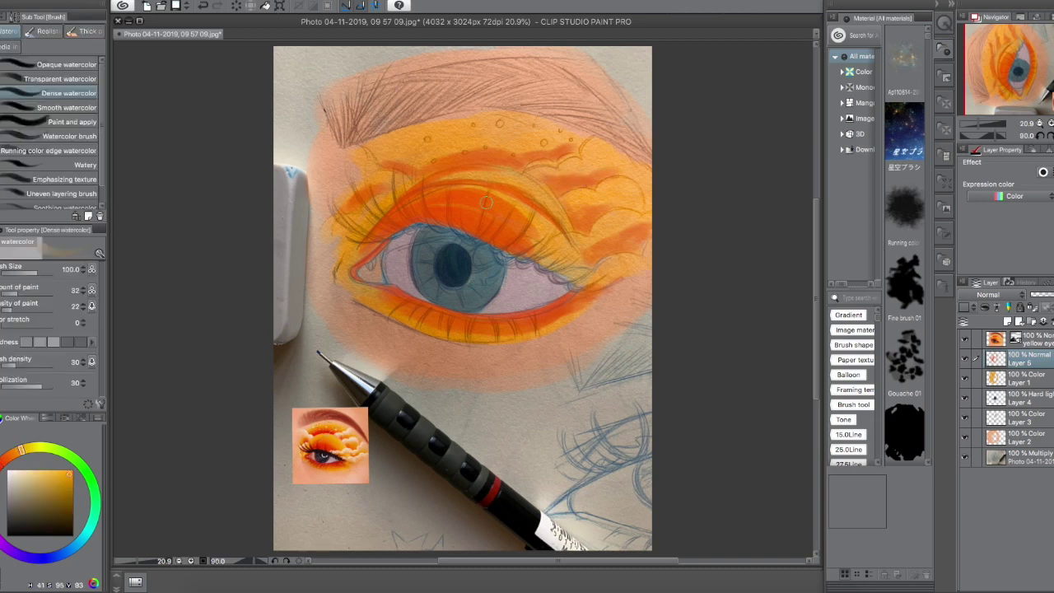
pyautogui.click(16, 291)
pyautogui.click(14, 309)
pyautogui.click(18, 308)
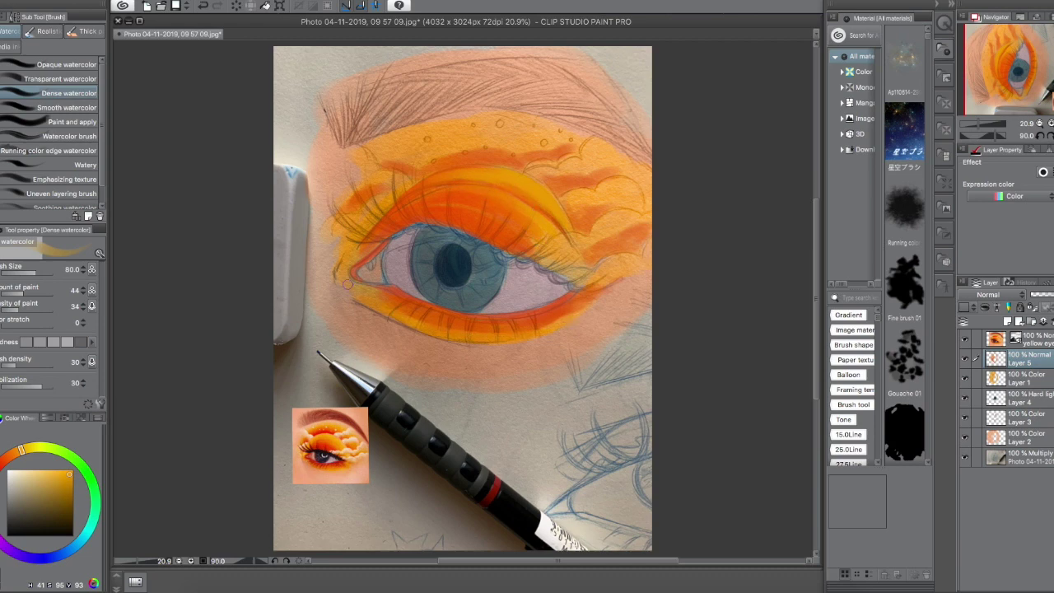
# Step: Paint yellow-orange clouds above the outer corner with a dab at the inner corner
pyautogui.moveTo(357, 283); pyautogui.dragTo(372, 285)
pyautogui.press(']')
pyautogui.moveTo(588, 178)
pyautogui.mouseDown()
pyautogui.moveTo(626, 197)
pyautogui.moveTo(577, 206)
pyautogui.moveTo(638, 202)
pyautogui.moveTo(630, 223)
pyautogui.moveTo(573, 245)
pyautogui.moveTo(601, 279)
pyautogui.mouseUp()
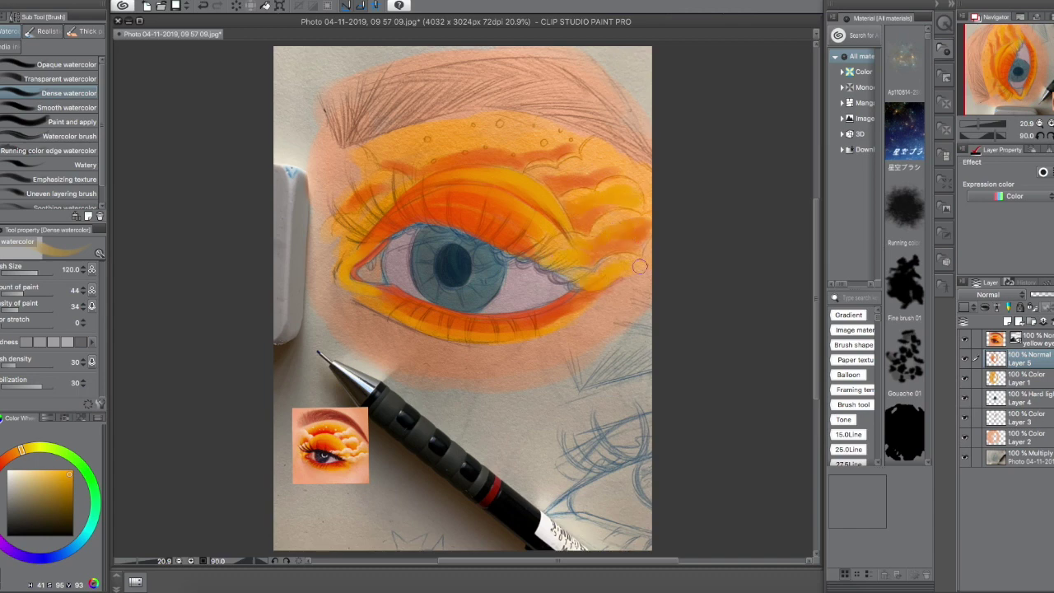
pyautogui.moveTo(601, 159); pyautogui.dragTo(629, 170)
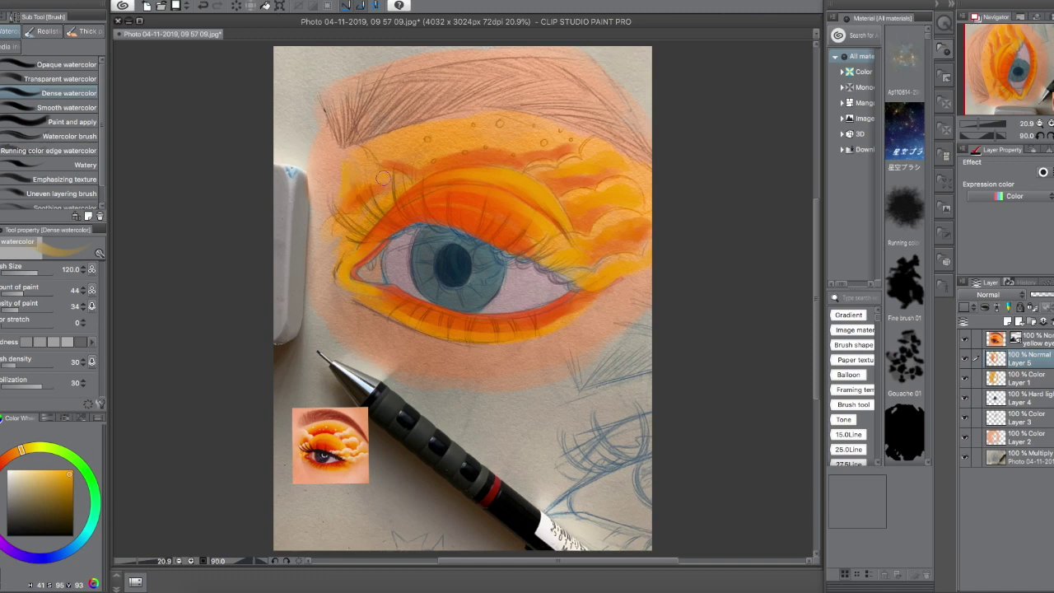
# Step: Trace pale yellow along the cloud edges and lash line, and add pale yellow clouds over the inner lid
pyautogui.click(29, 471)
pyautogui.press('[')
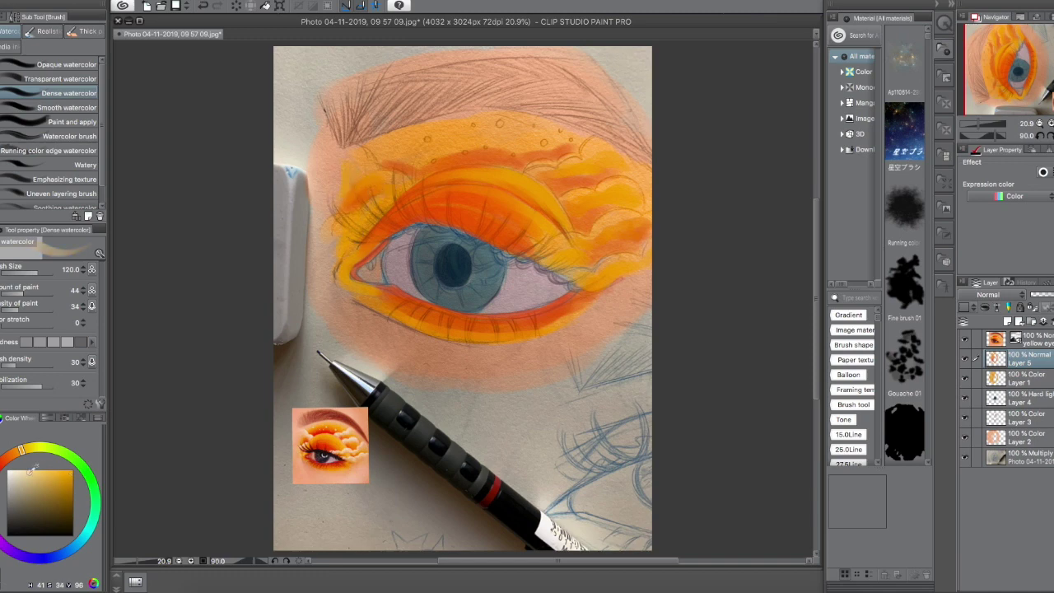
pyautogui.moveTo(550, 161); pyautogui.dragTo(583, 154)
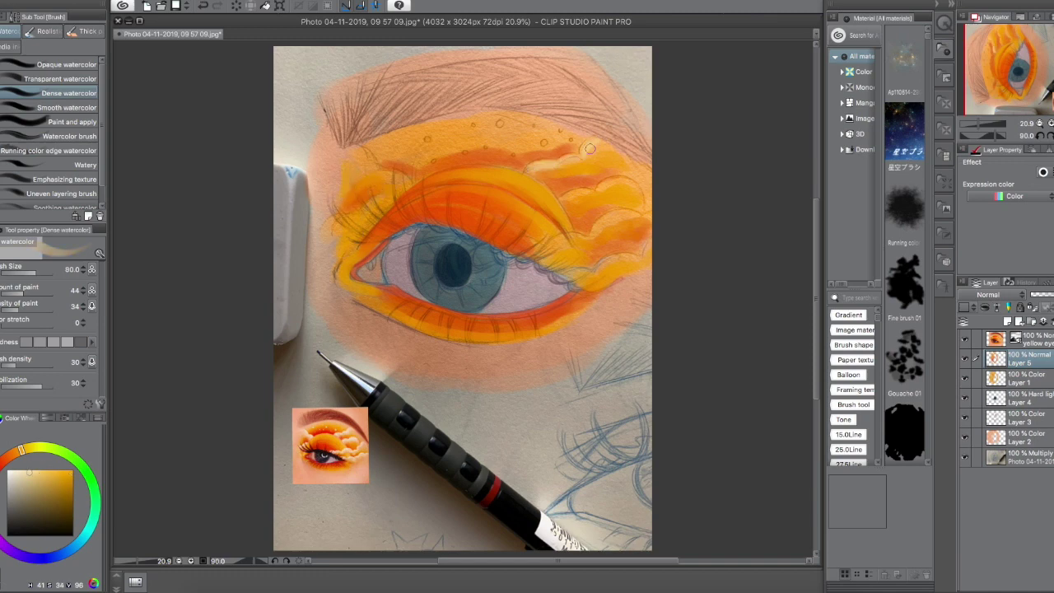
pyautogui.press('[')
pyautogui.moveTo(574, 203); pyautogui.dragTo(604, 184)
pyautogui.moveTo(548, 249); pyautogui.dragTo(584, 229)
pyautogui.moveTo(507, 245); pyautogui.dragTo(649, 246)
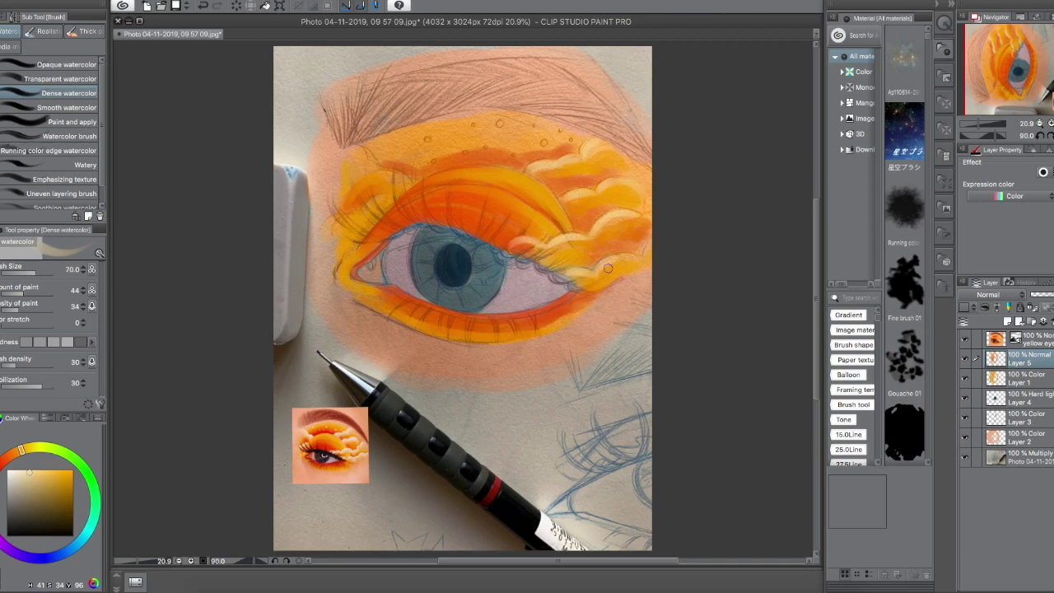
pyautogui.moveTo(354, 150); pyautogui.dragTo(407, 186)
pyautogui.moveTo(329, 225)
pyautogui.mouseDown()
pyautogui.moveTo(387, 200)
pyautogui.moveTo(328, 224)
pyautogui.mouseUp()
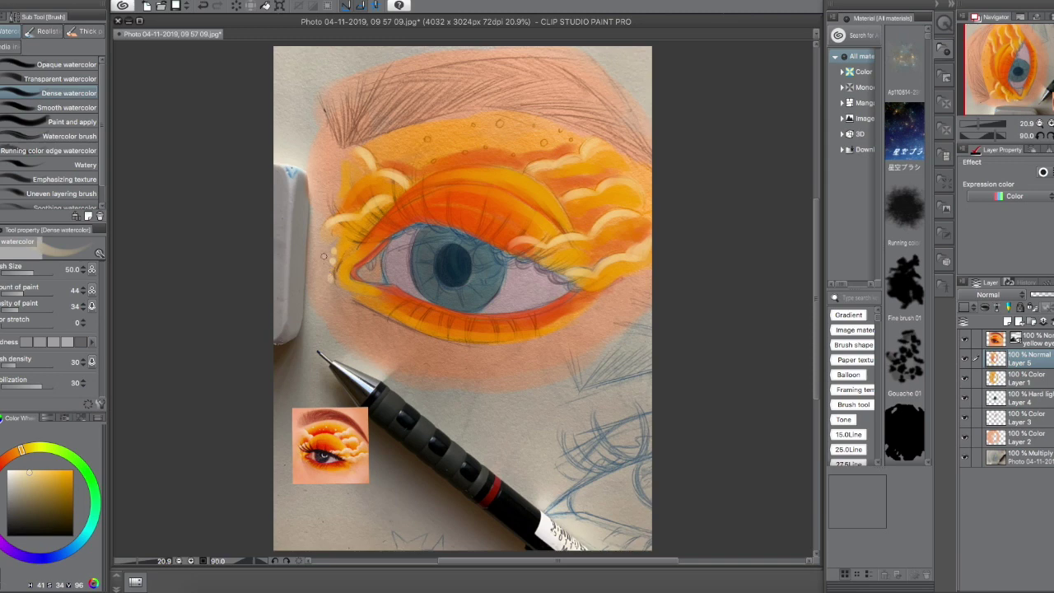
# Step: Highlight the right and lower cloud edges in pale cream
pyautogui.keyDown('alt'); pyautogui.click(329, 305); pyautogui.keyUp('alt')
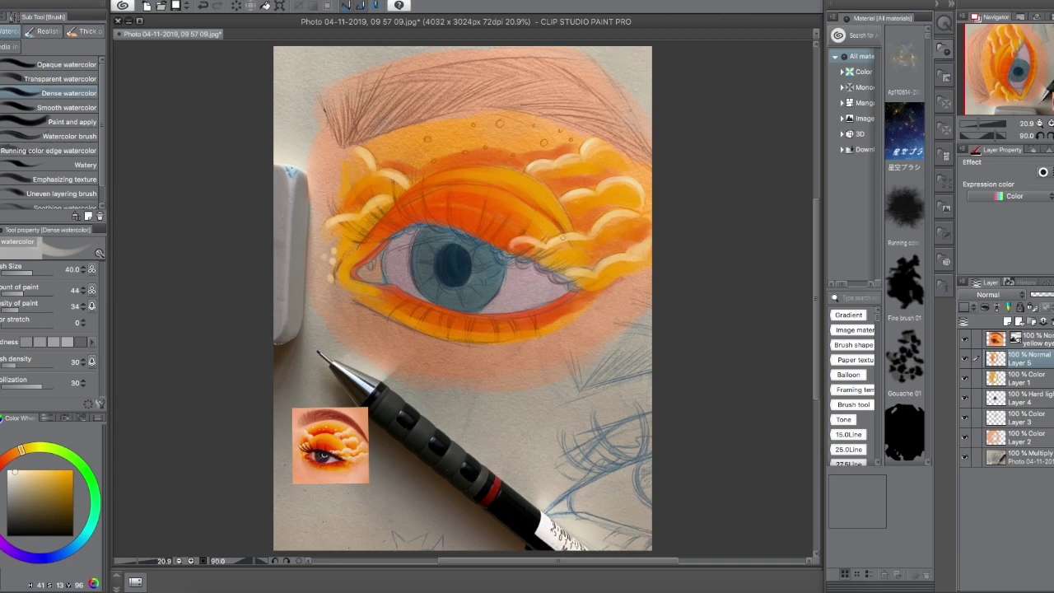
pyautogui.moveTo(624, 210); pyautogui.dragTo(652, 215)
pyautogui.moveTo(593, 270); pyautogui.dragTo(624, 251)
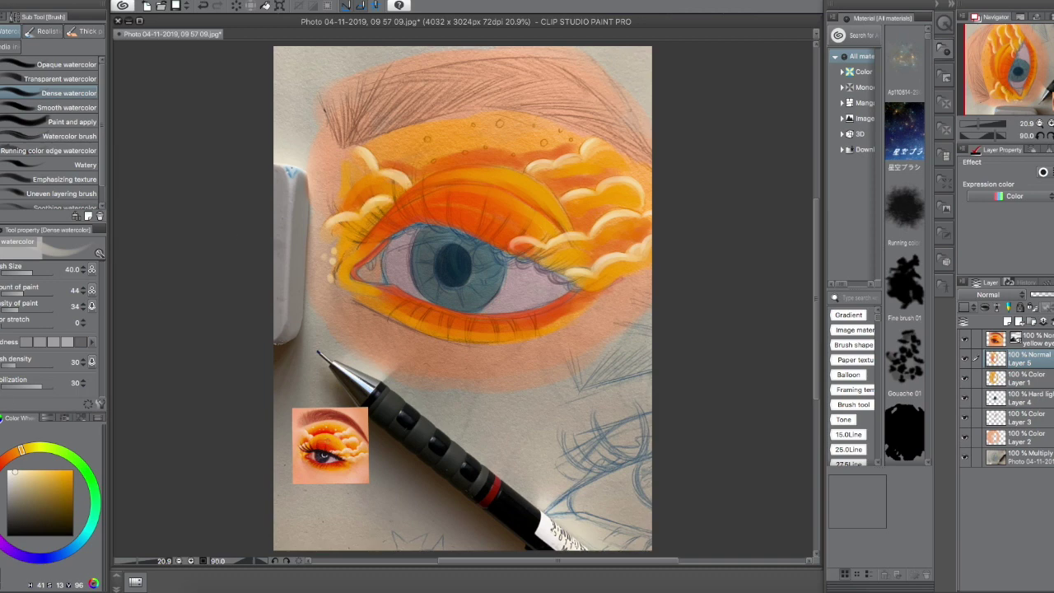
pyautogui.keyDown('alt'); pyautogui.click(463, 218); pyautogui.keyUp('alt')
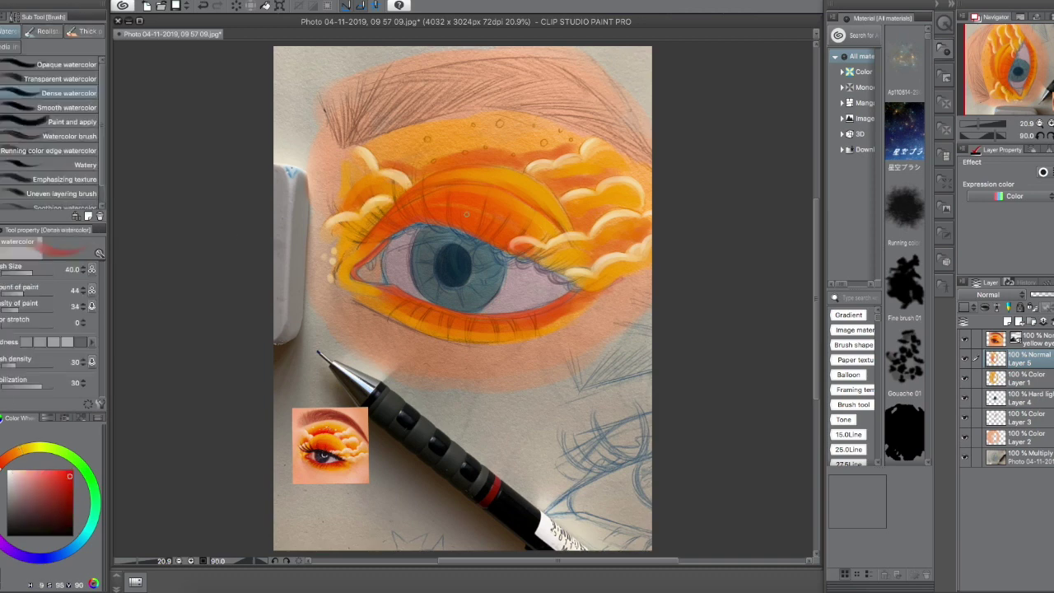
# Step: Deepen the upper eyelid, cloud edges, lower lid band and lash line with red-orange
pyautogui.moveTo(419, 176); pyautogui.dragTo(518, 168)
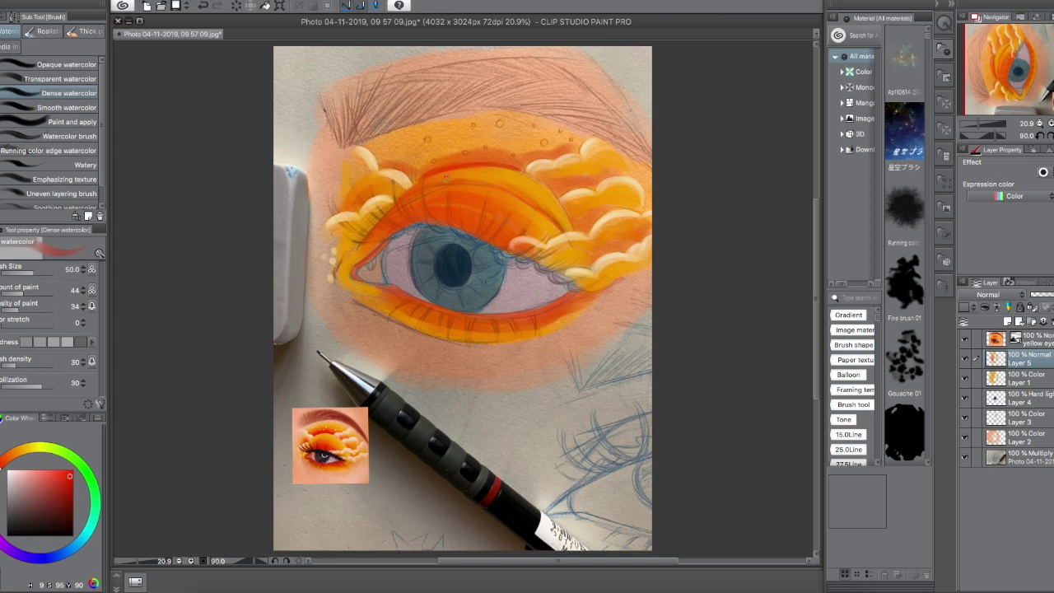
pyautogui.moveTo(416, 173)
pyautogui.mouseDown()
pyautogui.moveTo(465, 152)
pyautogui.moveTo(523, 169)
pyautogui.moveTo(466, 148)
pyautogui.moveTo(515, 162)
pyautogui.moveTo(395, 165)
pyautogui.moveTo(478, 148)
pyautogui.moveTo(535, 168)
pyautogui.mouseUp()
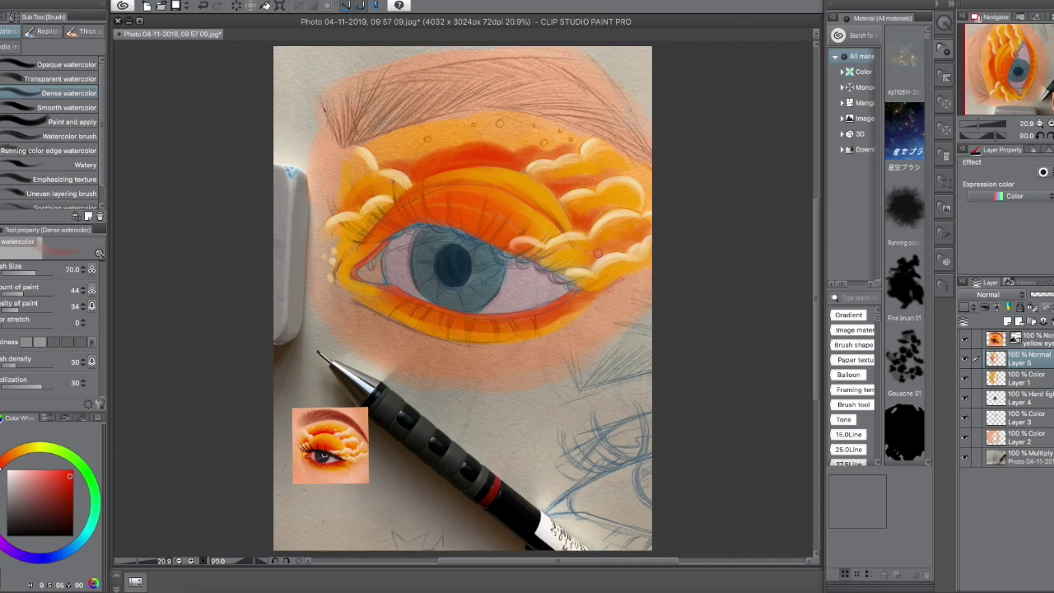
pyautogui.moveTo(597, 254); pyautogui.dragTo(625, 247)
pyautogui.moveTo(379, 297)
pyautogui.mouseDown()
pyautogui.moveTo(420, 321)
pyautogui.moveTo(519, 332)
pyautogui.moveTo(597, 285)
pyautogui.mouseUp()
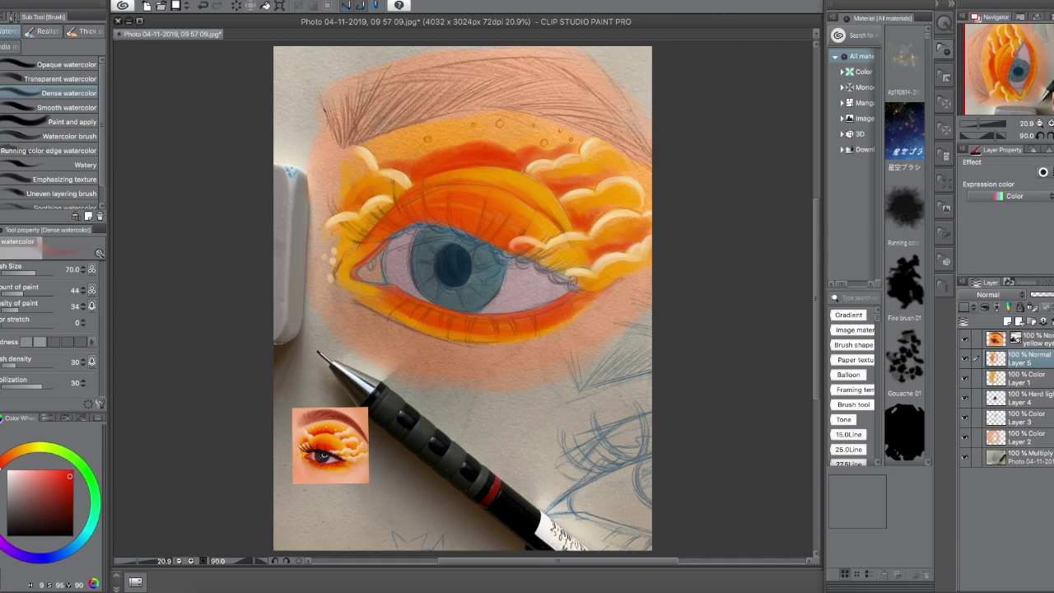
pyautogui.moveTo(526, 247); pyautogui.dragTo(563, 270)
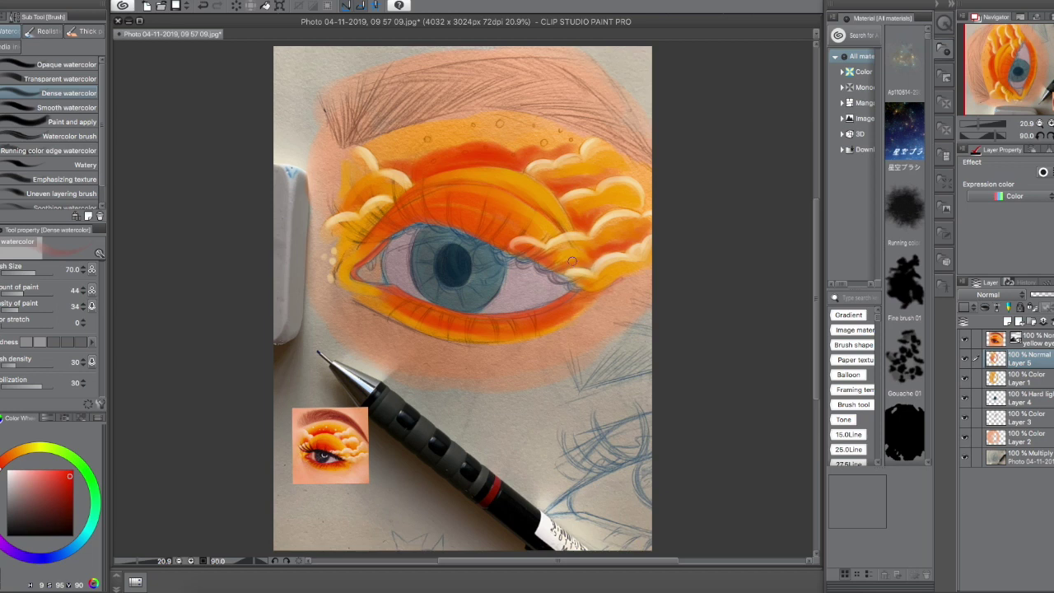
pyautogui.moveTo(351, 243)
pyautogui.mouseDown()
pyautogui.moveTo(384, 183)
pyautogui.moveTo(355, 197)
pyautogui.mouseUp()
# Step: With a harder, denser orange brush, blend lighter orange across the upper lid and yellow into the right clouds
pyautogui.click(18, 450)
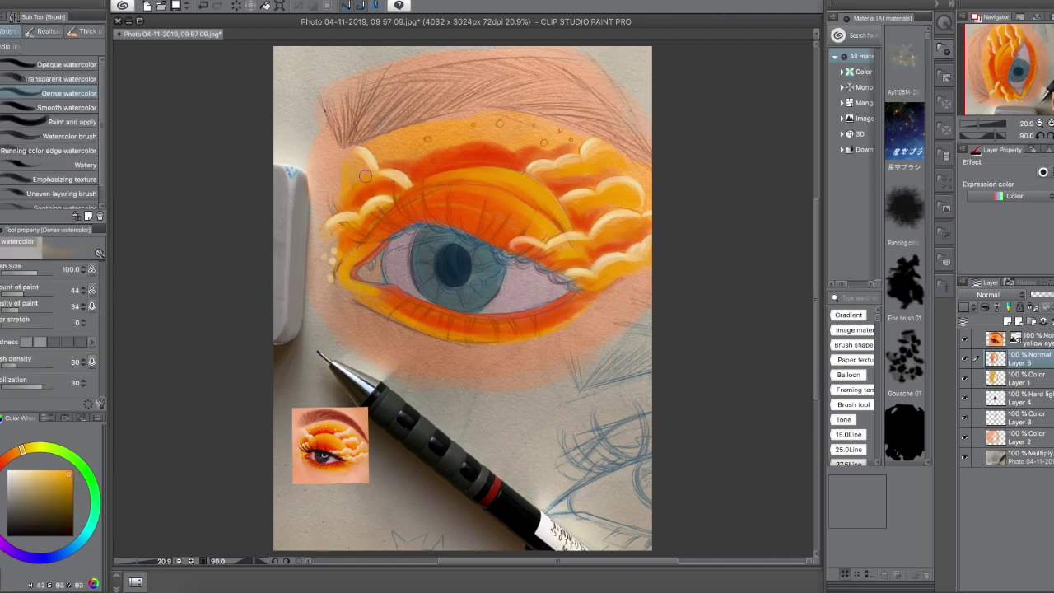
pyautogui.press(']')
pyautogui.press(']')
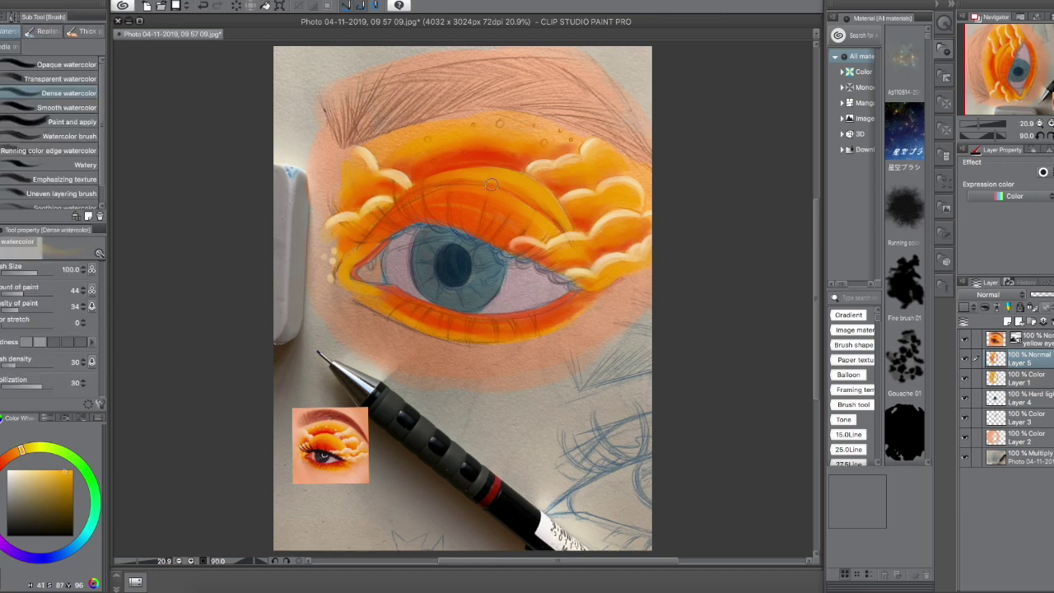
pyautogui.click(23, 363)
pyautogui.click(56, 342)
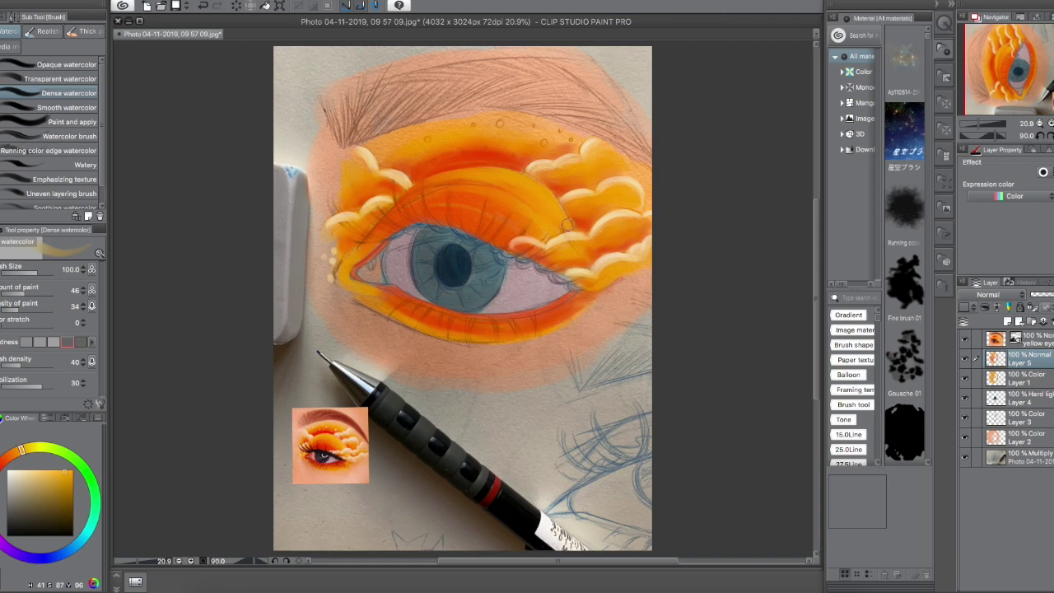
pyautogui.press('[')
pyautogui.press('[')
pyautogui.press('[')
pyautogui.moveTo(385, 215); pyautogui.dragTo(495, 164)
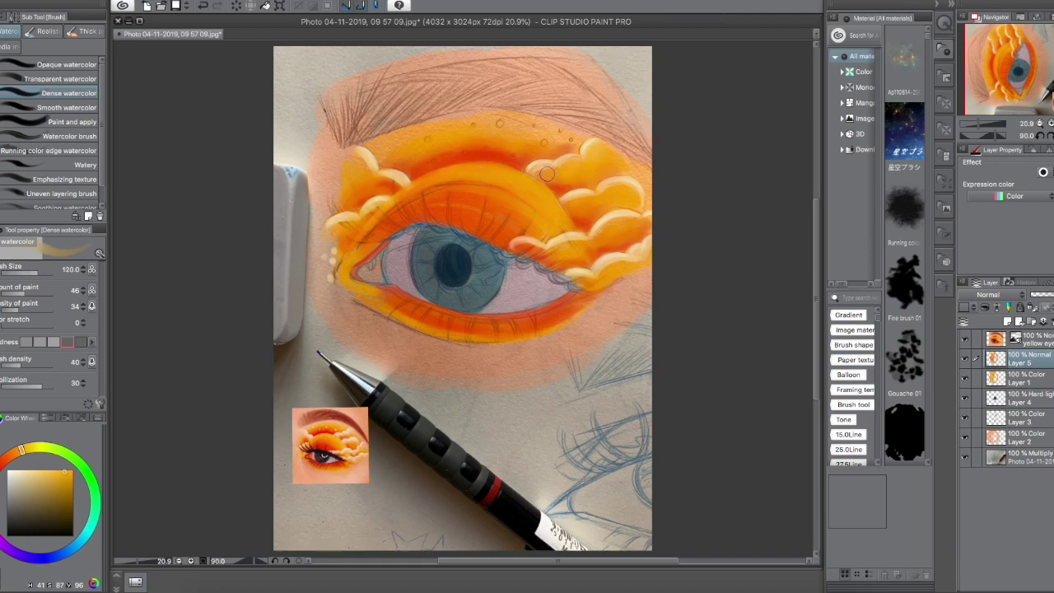
pyautogui.press(']')
pyautogui.press(']')
pyautogui.press(']')
pyautogui.moveTo(638, 230)
pyautogui.mouseDown()
pyautogui.moveTo(566, 246)
pyautogui.moveTo(615, 265)
pyautogui.mouseUp()
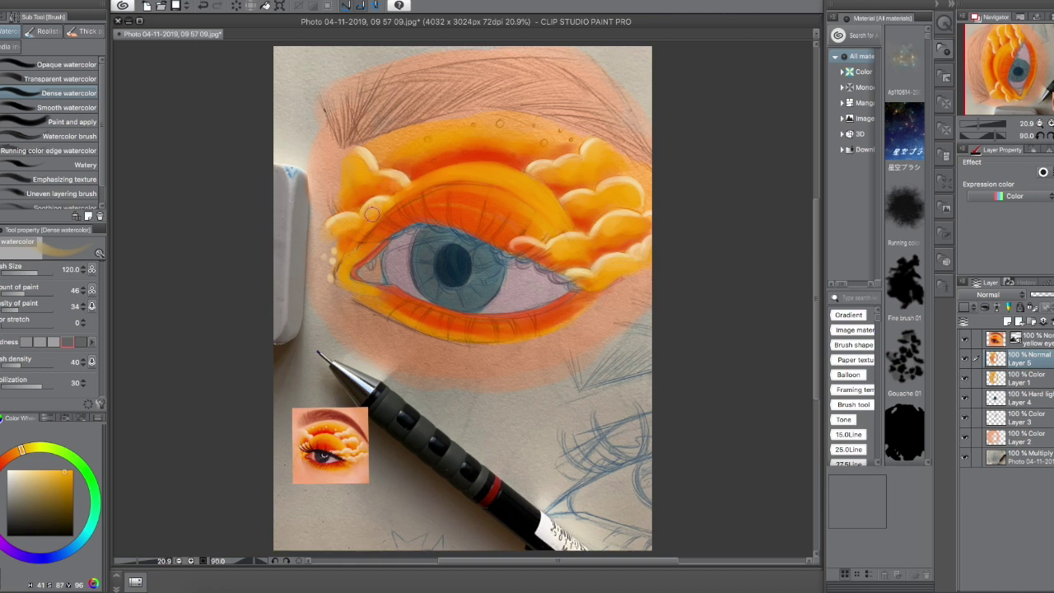
# Step: Using red sampled from the reference, darken the crease and lower lid and brighten the crease yellow-orange
pyautogui.keyDown('alt'); pyautogui.click(326, 455); pyautogui.keyUp('alt')
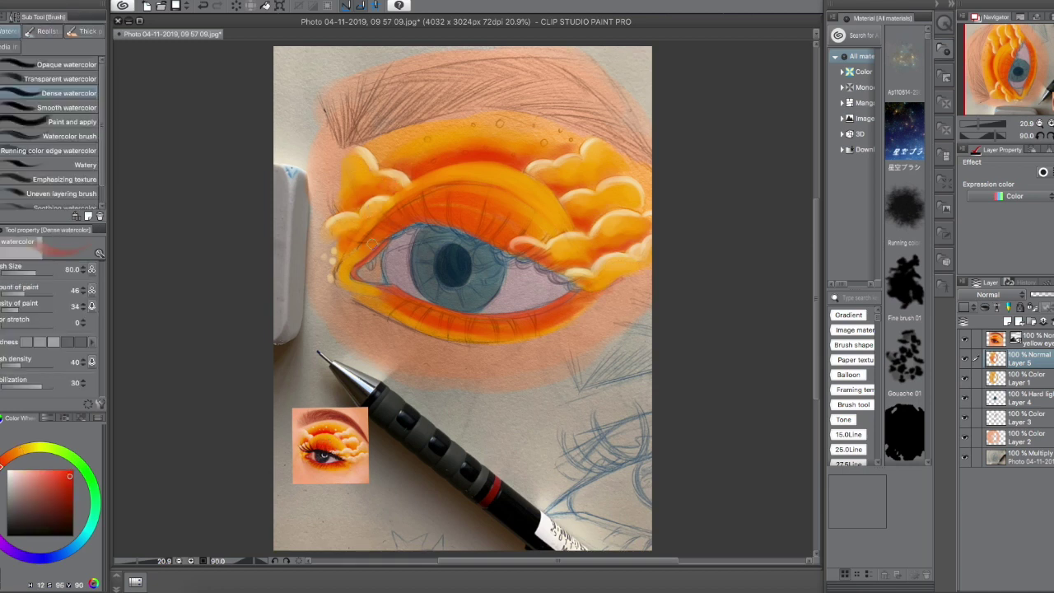
pyautogui.moveTo(428, 202)
pyautogui.mouseDown()
pyautogui.moveTo(481, 211)
pyautogui.moveTo(491, 231)
pyautogui.moveTo(499, 209)
pyautogui.mouseUp()
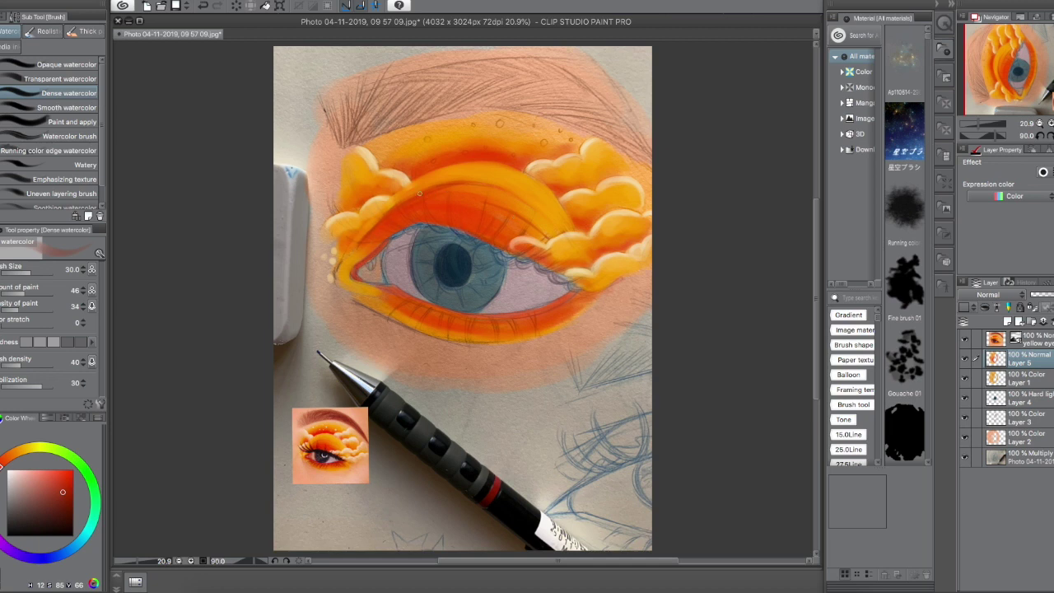
pyautogui.moveTo(560, 197); pyautogui.dragTo(570, 219)
pyautogui.moveTo(385, 202)
pyautogui.mouseDown()
pyautogui.moveTo(493, 163)
pyautogui.moveTo(551, 196)
pyautogui.mouseUp()
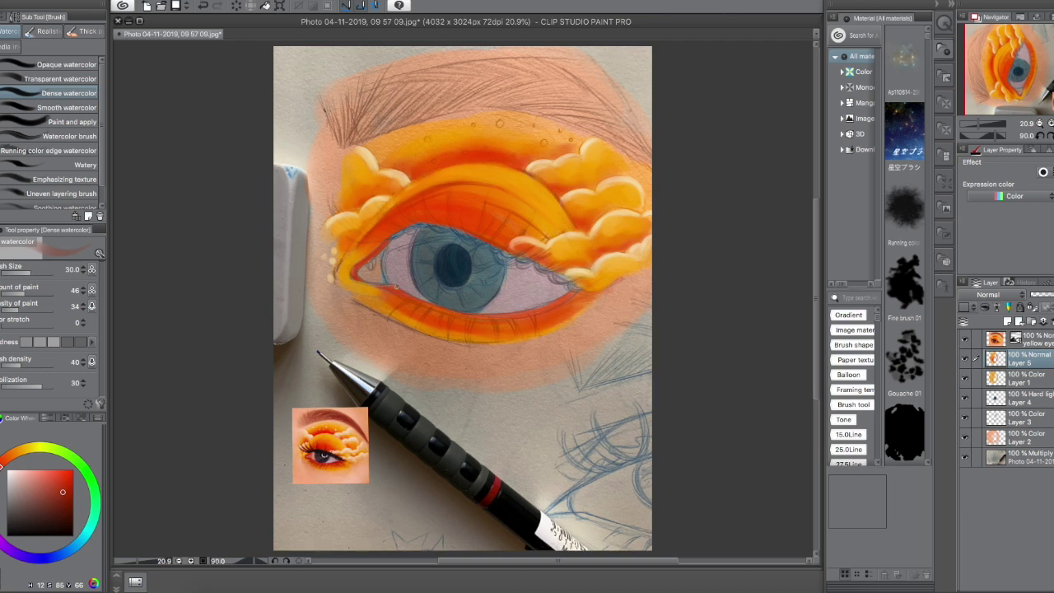
pyautogui.moveTo(394, 321)
pyautogui.mouseDown()
pyautogui.moveTo(436, 332)
pyautogui.moveTo(558, 305)
pyautogui.mouseUp()
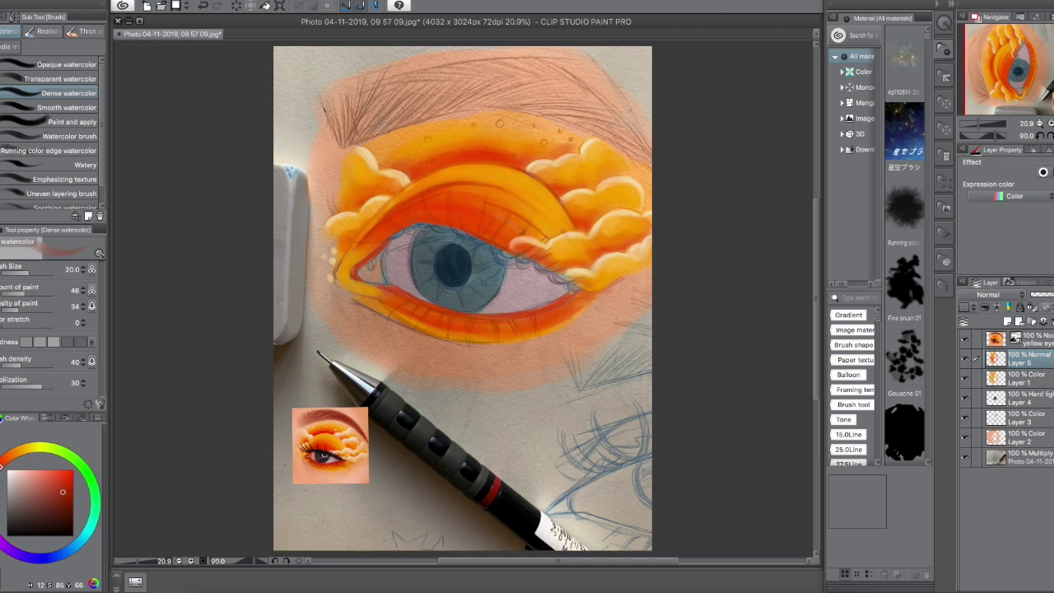
pyautogui.click(70, 491)
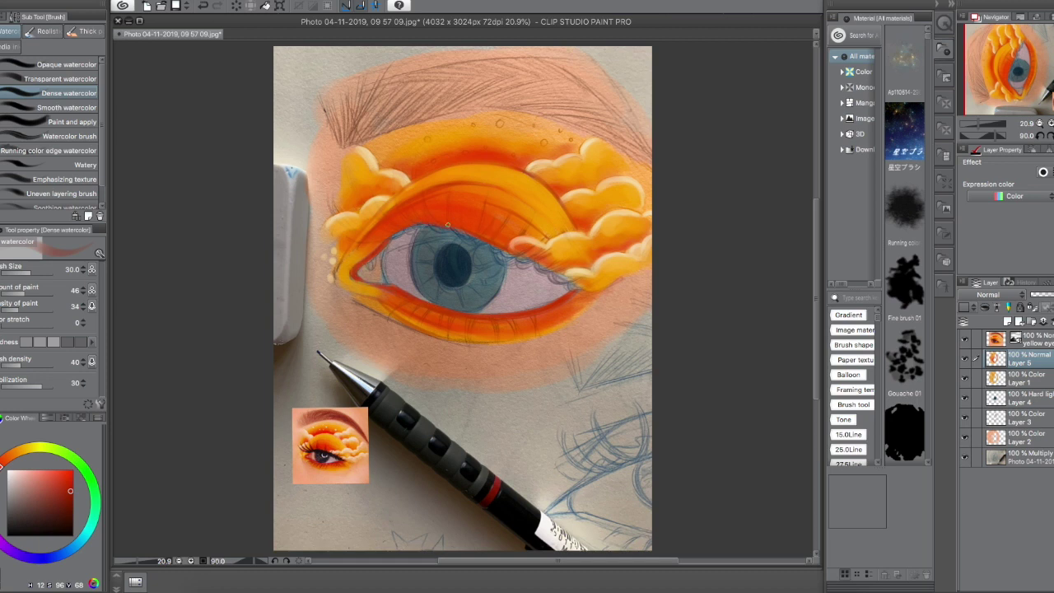
# Step: Darken the upper lash line and add a very dark red stroke along the lower lashes
pyautogui.moveTo(527, 274); pyautogui.dragTo(568, 254)
pyautogui.click(65, 508)
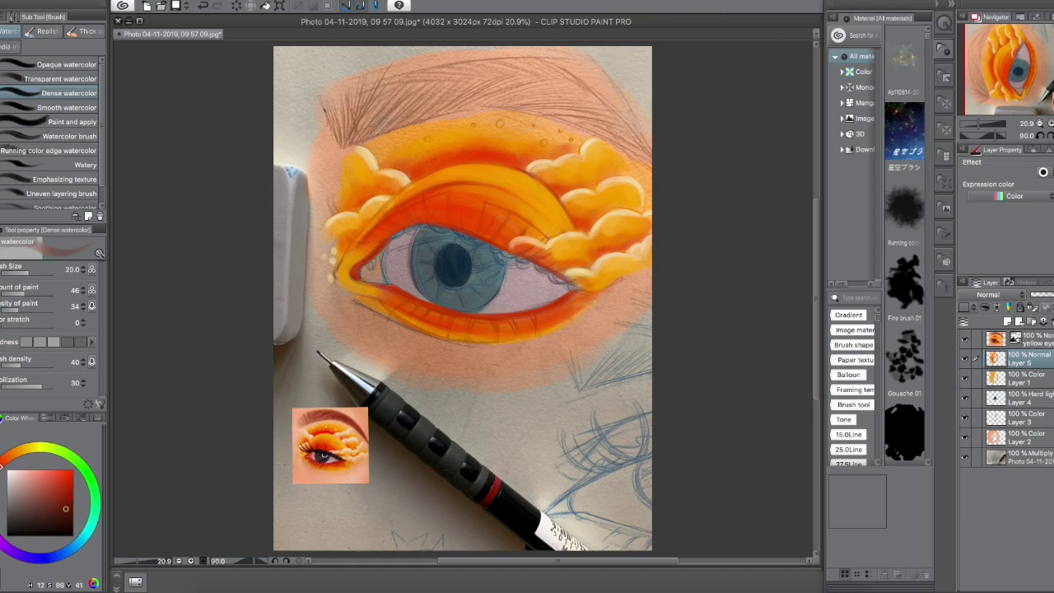
pyautogui.moveTo(458, 312); pyautogui.dragTo(571, 297)
pyautogui.moveTo(443, 315); pyautogui.dragTo(543, 310)
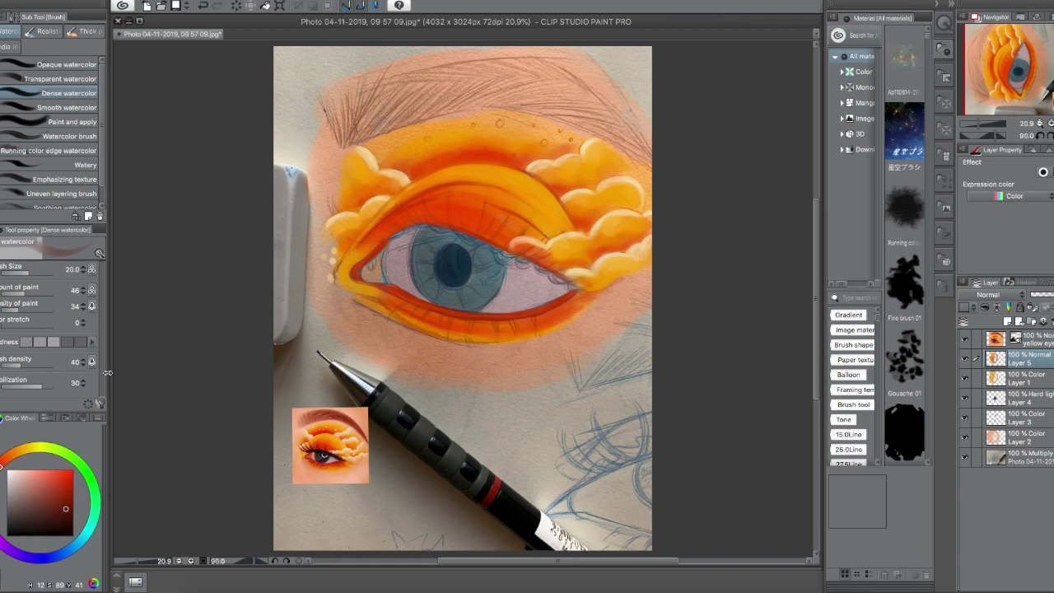
pyautogui.keyDown('alt'); pyautogui.click(353, 206); pyautogui.keyUp('alt')
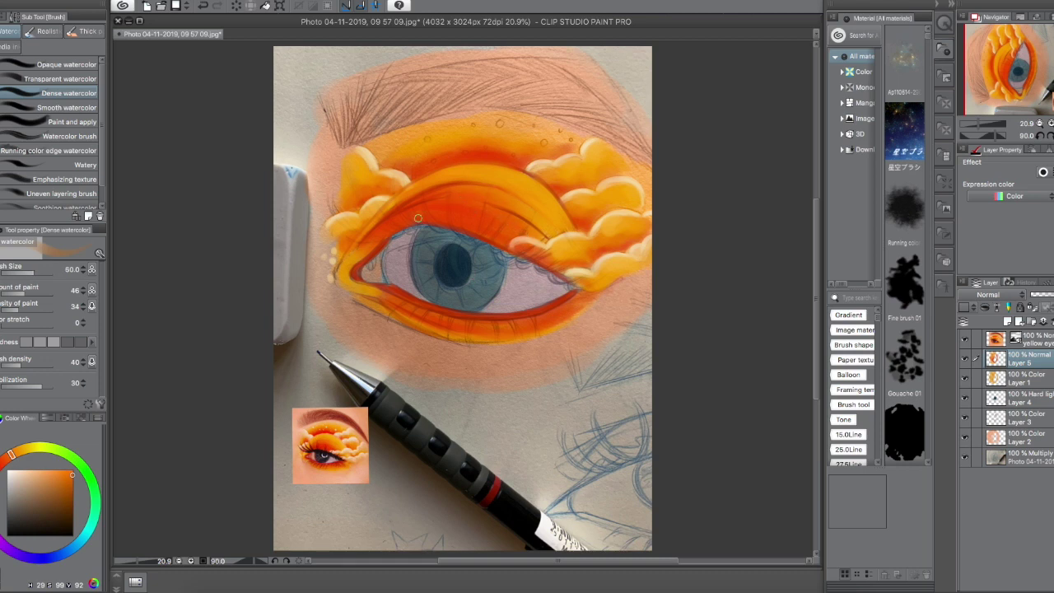
# Step: On a new layer, paint dark blue over the iris's left side and lower edge
pyautogui.click(1021, 397)
pyautogui.click(1007, 321)
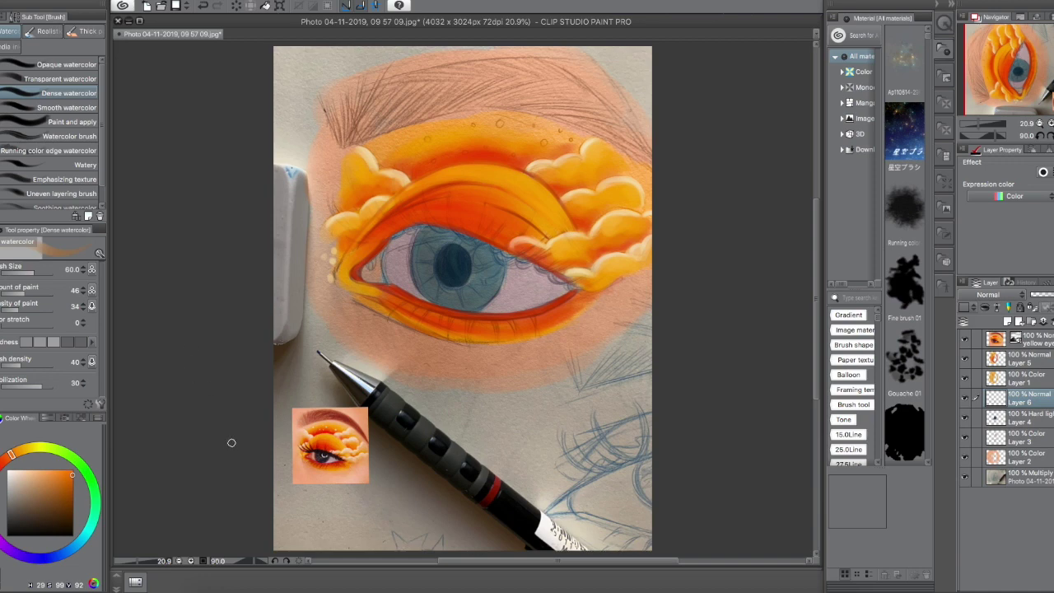
pyautogui.click(67, 550)
pyautogui.click(63, 510)
pyautogui.moveTo(420, 231)
pyautogui.mouseDown()
pyautogui.moveTo(415, 264)
pyautogui.moveTo(432, 300)
pyautogui.moveTo(427, 290)
pyautogui.mouseUp()
pyautogui.moveTo(426, 247)
pyautogui.mouseDown()
pyautogui.moveTo(427, 290)
pyautogui.moveTo(466, 298)
pyautogui.mouseUp()
pyautogui.moveTo(428, 288)
pyautogui.mouseDown()
pyautogui.moveTo(428, 236)
pyautogui.moveTo(451, 298)
pyautogui.moveTo(486, 299)
pyautogui.moveTo(463, 306)
pyautogui.moveTo(492, 277)
pyautogui.moveTo(494, 288)
pyautogui.mouseUp()
# Step: Darken the iris's upper right and paint a near-black blue pupil at brush size 100
pyautogui.click(64, 518)
pyautogui.moveTo(491, 249)
pyautogui.mouseDown()
pyautogui.moveTo(503, 290)
pyautogui.moveTo(456, 238)
pyautogui.moveTo(494, 263)
pyautogui.moveTo(421, 238)
pyautogui.moveTo(470, 273)
pyautogui.moveTo(438, 238)
pyautogui.moveTo(420, 275)
pyautogui.moveTo(428, 229)
pyautogui.moveTo(489, 256)
pyautogui.moveTo(473, 303)
pyautogui.moveTo(433, 293)
pyautogui.moveTo(443, 240)
pyautogui.moveTo(423, 263)
pyautogui.moveTo(481, 243)
pyautogui.moveTo(467, 307)
pyautogui.mouseUp()
pyautogui.click(68, 524)
pyautogui.press('[')
pyautogui.press('[')
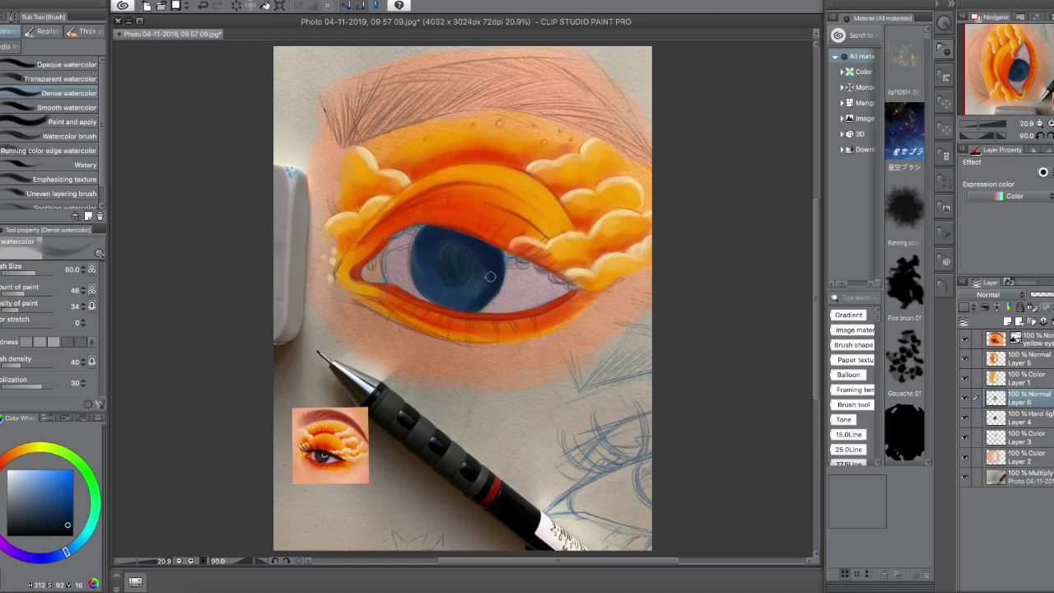
pyautogui.click(66, 529)
pyautogui.moveTo(453, 246)
pyautogui.mouseDown()
pyautogui.moveTo(449, 282)
pyautogui.moveTo(451, 249)
pyautogui.moveTo(465, 262)
pyautogui.moveTo(443, 241)
pyautogui.mouseUp()
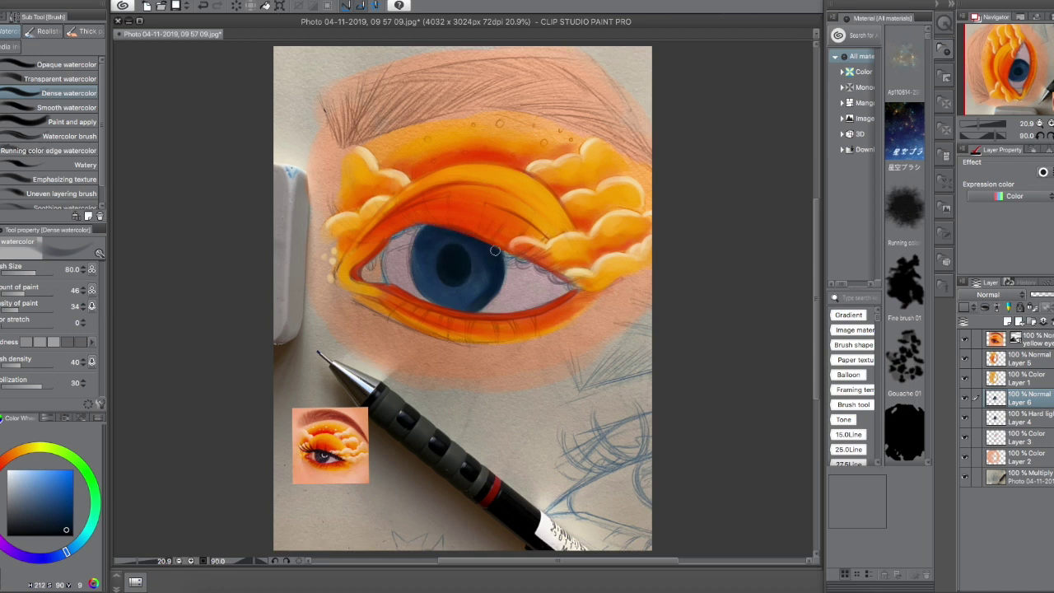
# Step: Try lighter blues and settle on a greyish blue with a size-30 brush for iris streaks
pyautogui.press('[')
pyautogui.press('[')
pyautogui.press('[')
pyautogui.click(60, 507)
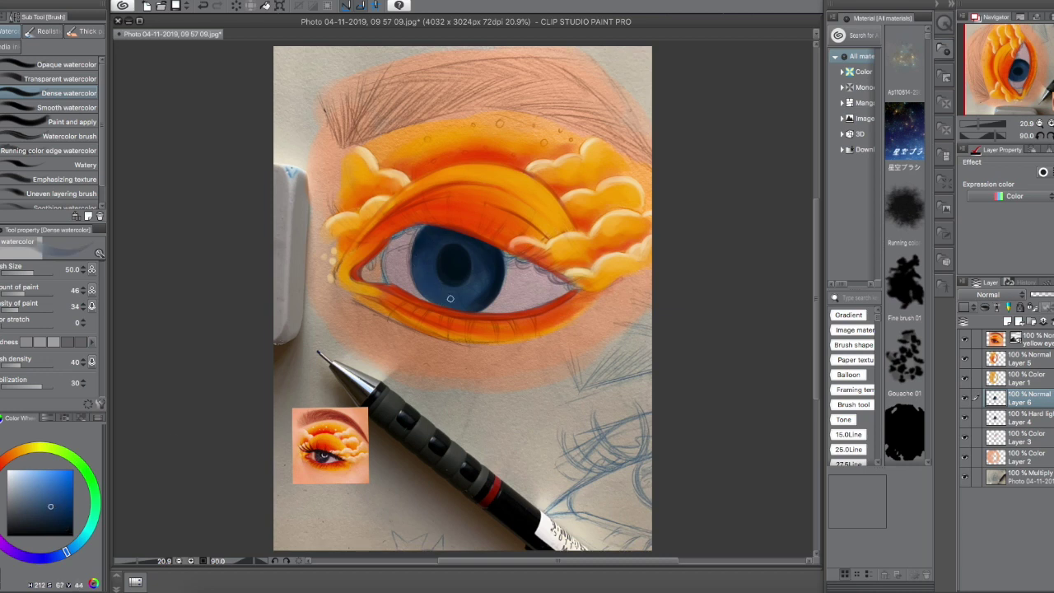
pyautogui.click(38, 499)
pyautogui.press(']')
pyautogui.press(']')
pyautogui.press(']')
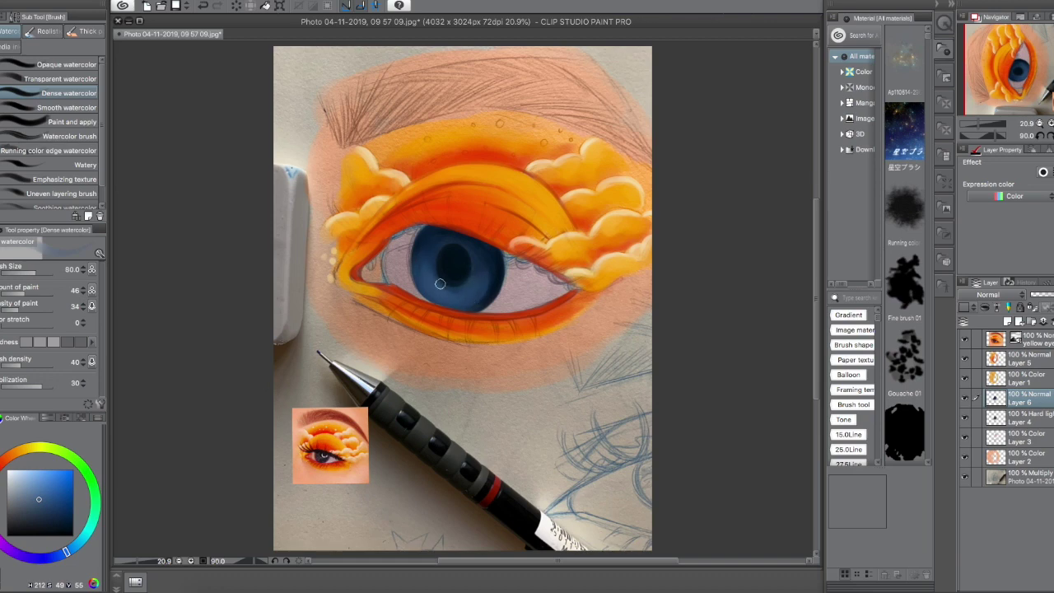
pyautogui.keyDown('alt'); pyautogui.click(481, 214); pyautogui.keyUp('alt')
pyautogui.press('[')
pyautogui.press('[')
pyautogui.press('[')
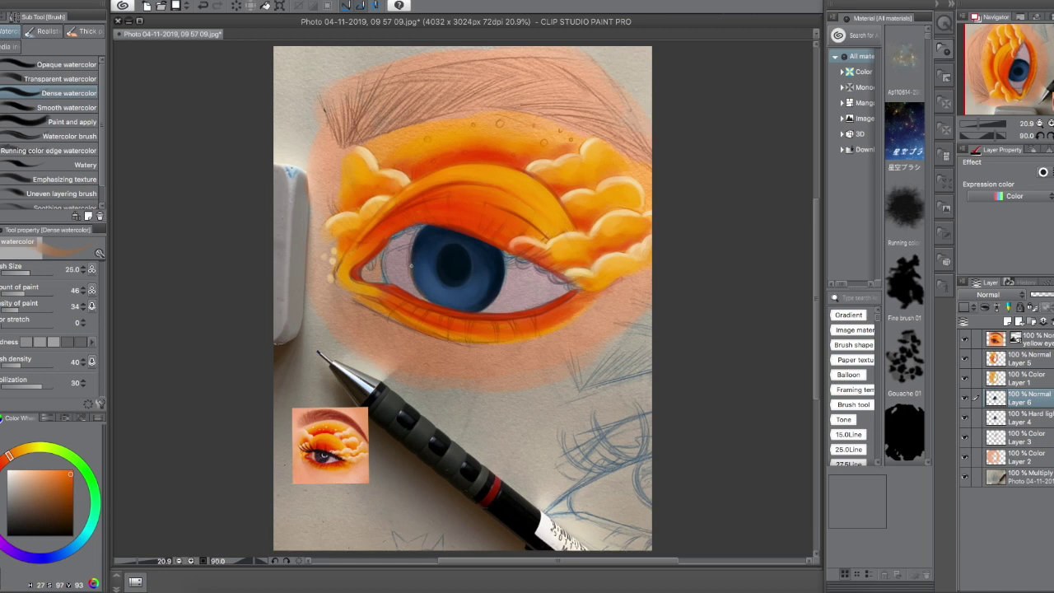
pyautogui.click(79, 548)
pyautogui.click(24, 491)
# Step: Adjust iris colours between greyish, dark and sampled blues, resizing the brush from 26 to 80
pyautogui.click(75, 545)
pyautogui.press('[')
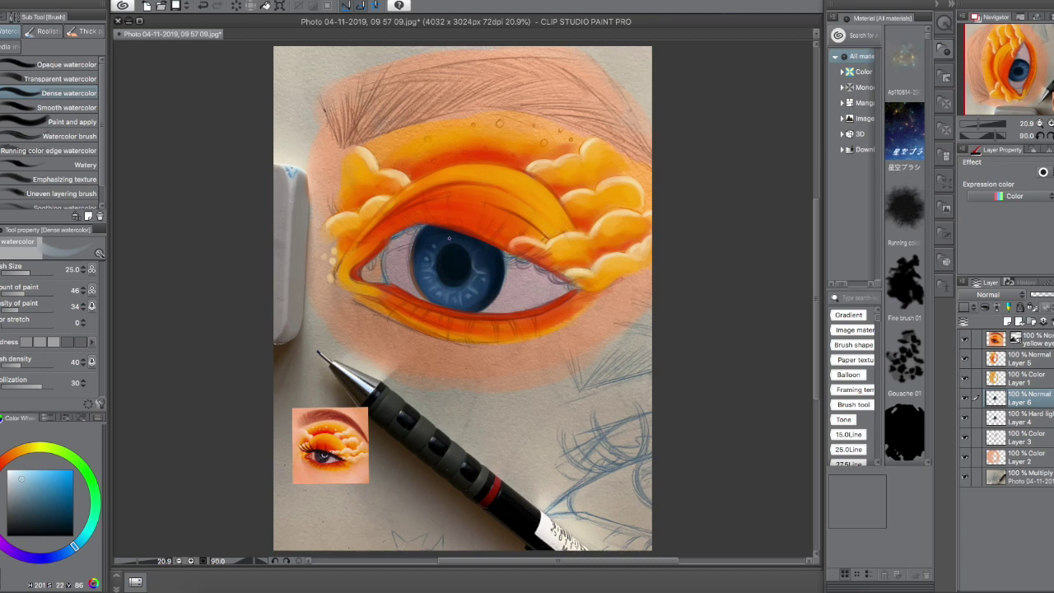
pyautogui.click(58, 469)
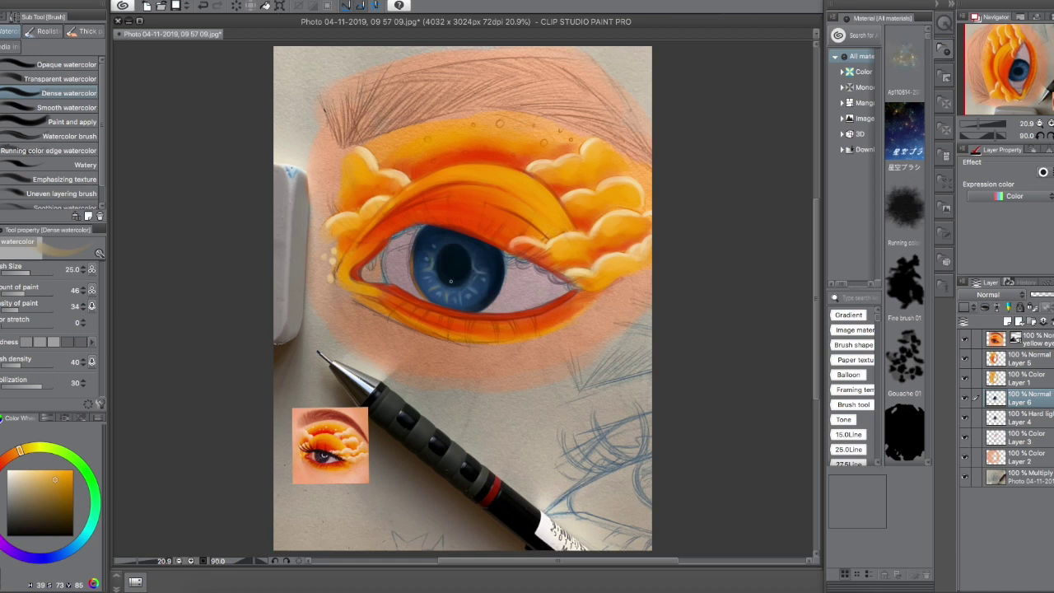
pyautogui.click(66, 550)
pyautogui.click(63, 521)
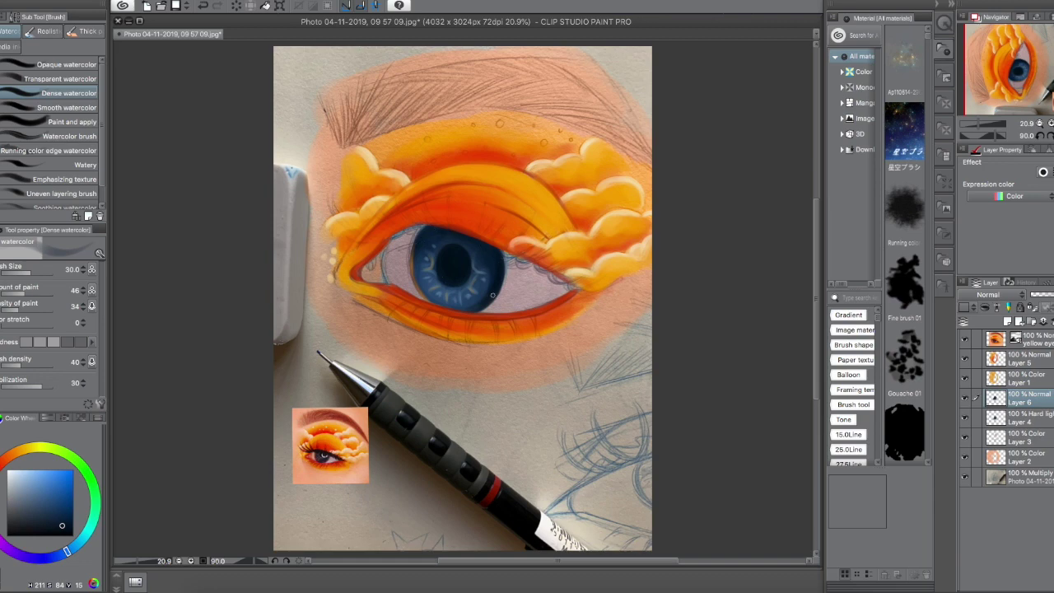
pyautogui.click(47, 505)
pyautogui.press(']')
pyautogui.keyDown('alt'); pyautogui.click(458, 282); pyautogui.keyUp('alt')
pyautogui.press(']')
pyautogui.press(']')
# Step: Add a new layer above Layer 5 and lower Layer 5's opacity to 74%
pyautogui.click(1037, 360)
pyautogui.hotkey('ctrl', 'shift', 'n')
pyautogui.click(1021, 379)
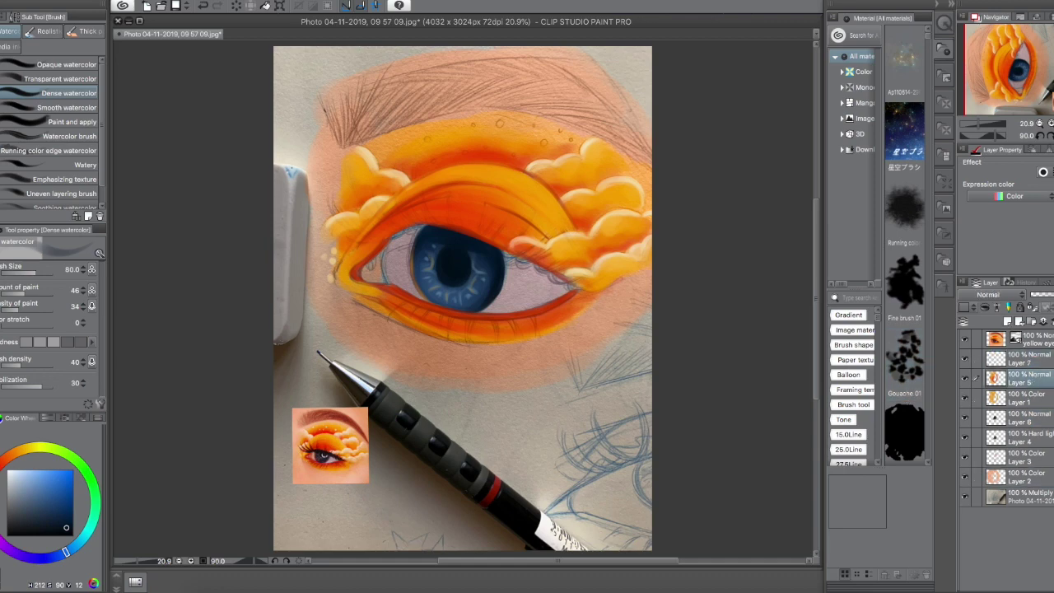
# Step: Fade Layer 5 to 74% opacity and raise brush stabilization to 37
pyautogui.moveTo(1042, 294); pyautogui.dragTo(1029, 294)
pyautogui.scroll(1, 498, 260)
pyautogui.scroll(1, 485, 247)
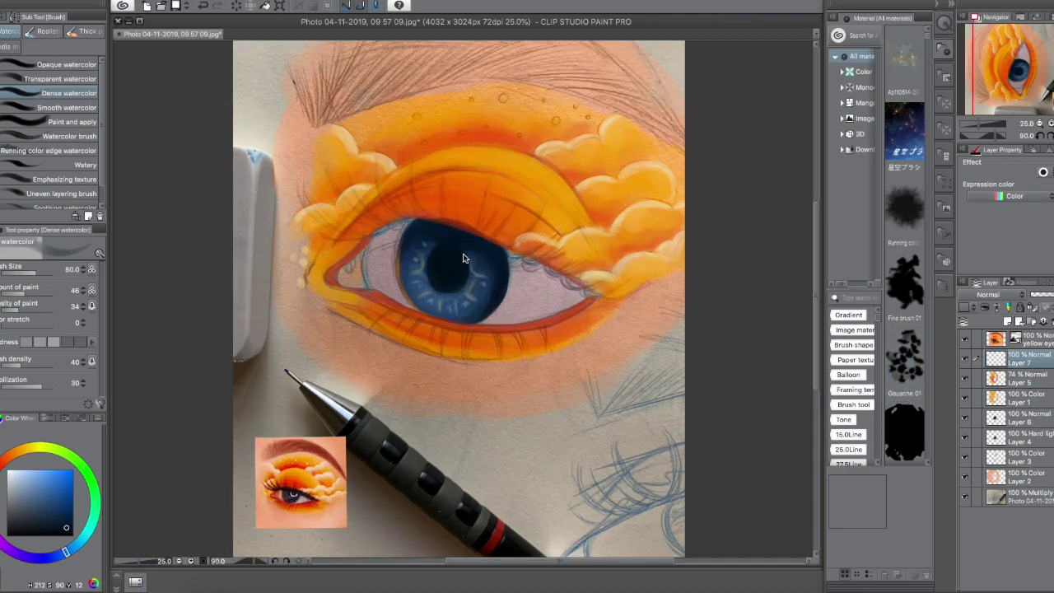
pyautogui.scroll(1, 477, 243)
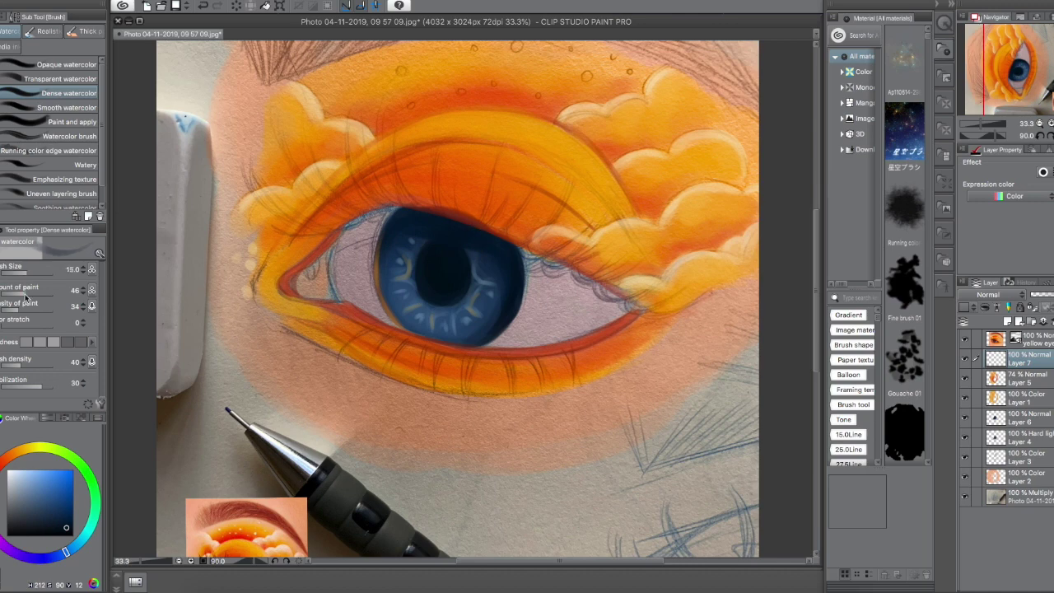
pyautogui.moveTo(43, 390); pyautogui.dragTo(49, 390)
# Step: Paint dark lashes at the upper lid's outer end, with paint amount 67 and density 43
pyautogui.moveTo(489, 197)
pyautogui.mouseDown()
pyautogui.moveTo(499, 160)
pyautogui.moveTo(491, 214)
pyautogui.moveTo(499, 197)
pyautogui.moveTo(540, 183)
pyautogui.mouseUp()
pyautogui.moveTo(506, 232); pyautogui.dragTo(530, 194)
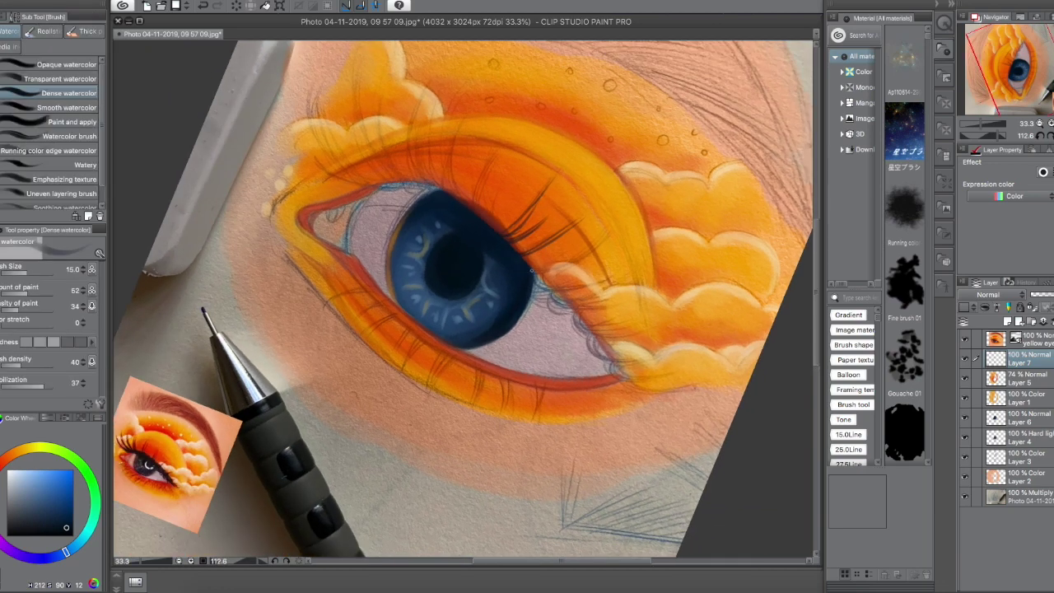
pyautogui.moveTo(531, 275)
pyautogui.mouseDown()
pyautogui.moveTo(613, 232)
pyautogui.moveTo(570, 261)
pyautogui.moveTo(559, 214)
pyautogui.mouseUp()
pyautogui.moveTo(534, 268)
pyautogui.mouseDown()
pyautogui.moveTo(614, 234)
pyautogui.moveTo(620, 245)
pyautogui.mouseUp()
pyautogui.click(37, 293)
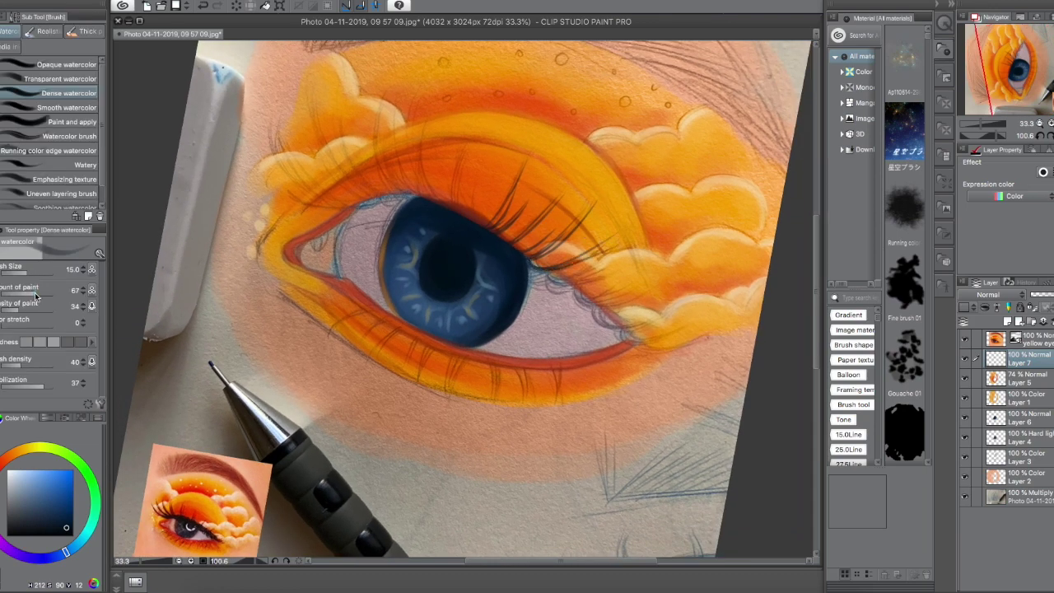
pyautogui.click(23, 309)
pyautogui.moveTo(548, 283)
pyautogui.mouseDown()
pyautogui.moveTo(614, 252)
pyautogui.moveTo(619, 272)
pyautogui.moveTo(610, 265)
pyautogui.moveTo(635, 268)
pyautogui.mouseUp()
pyautogui.moveTo(577, 304)
pyautogui.mouseDown()
pyautogui.moveTo(650, 293)
pyautogui.moveTo(637, 283)
pyautogui.moveTo(647, 292)
pyautogui.mouseUp()
pyautogui.scroll(-2, 461, 296)
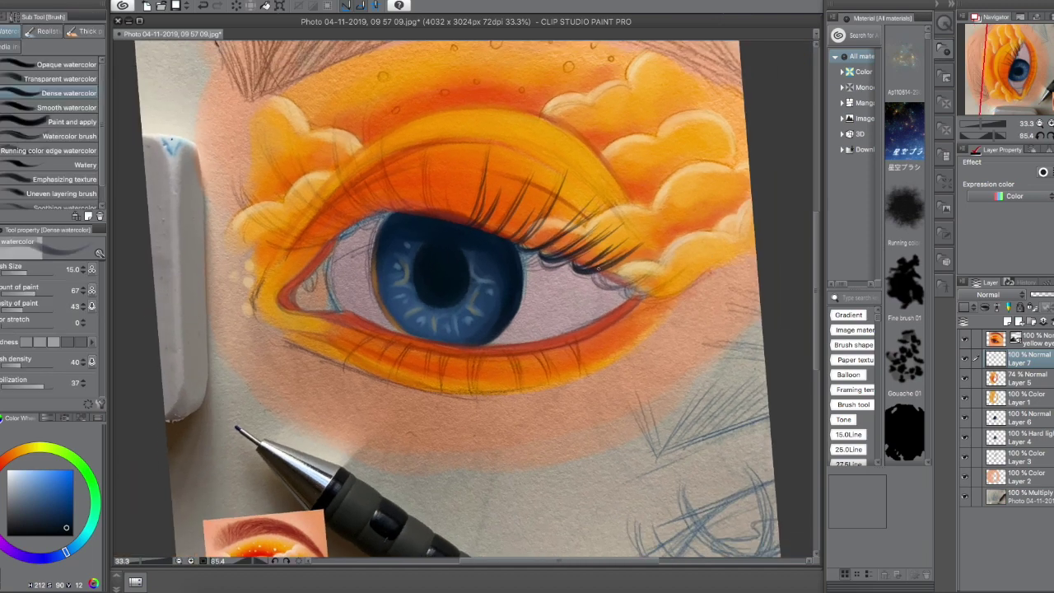
pyautogui.moveTo(625, 294)
pyautogui.mouseDown()
pyautogui.moveTo(680, 280)
pyautogui.moveTo(684, 268)
pyautogui.moveTo(714, 271)
pyautogui.mouseUp()
# Step: With the canvas rotated around the eye, paint upper lashes above the iris toward the inner eye
pyautogui.press('r')
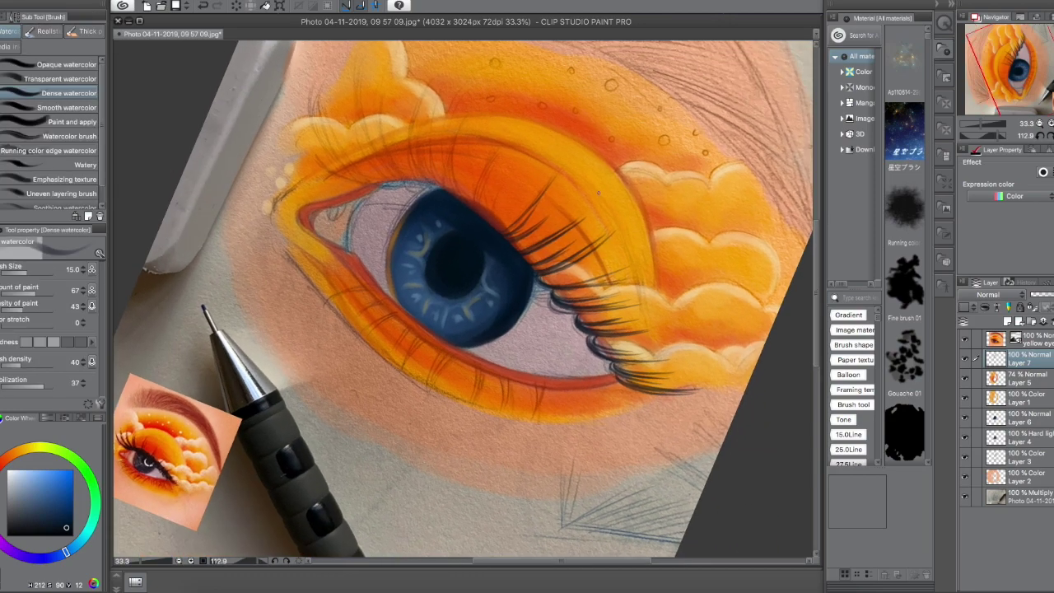
pyautogui.moveTo(461, 296)
pyautogui.mouseDown()
pyautogui.moveTo(511, 247)
pyautogui.moveTo(539, 188)
pyautogui.mouseUp()
pyautogui.moveTo(520, 241)
pyautogui.mouseDown()
pyautogui.moveTo(564, 193)
pyautogui.moveTo(581, 222)
pyautogui.moveTo(586, 215)
pyautogui.mouseUp()
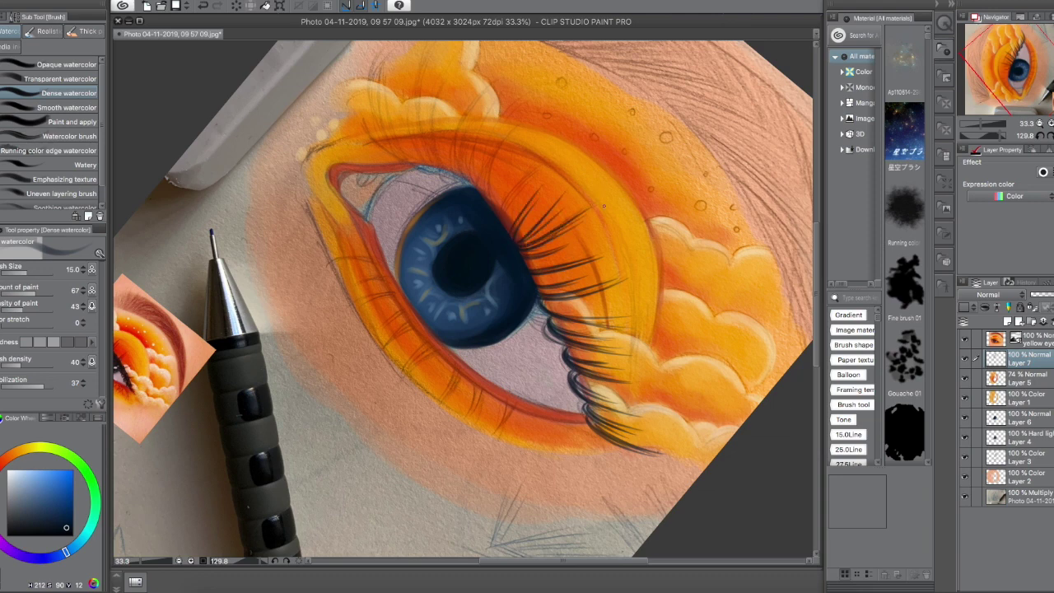
pyautogui.moveTo(513, 239); pyautogui.dragTo(550, 175)
pyautogui.moveTo(514, 219)
pyautogui.mouseDown()
pyautogui.moveTo(548, 171)
pyautogui.moveTo(526, 155)
pyautogui.moveTo(534, 135)
pyautogui.mouseUp()
pyautogui.moveTo(511, 175)
pyautogui.mouseDown()
pyautogui.moveTo(510, 220)
pyautogui.moveTo(513, 206)
pyautogui.mouseUp()
pyautogui.moveTo(497, 241)
pyautogui.mouseDown()
pyautogui.moveTo(527, 189)
pyautogui.moveTo(525, 150)
pyautogui.moveTo(506, 196)
pyautogui.mouseUp()
pyautogui.moveTo(491, 233)
pyautogui.mouseDown()
pyautogui.moveTo(532, 163)
pyautogui.moveTo(486, 167)
pyautogui.moveTo(489, 196)
pyautogui.moveTo(476, 153)
pyautogui.mouseUp()
pyautogui.moveTo(494, 219); pyautogui.dragTo(510, 130)
# Step: Finish the upper lashes along the rest of the upper lid
pyautogui.moveTo(507, 197)
pyautogui.mouseDown()
pyautogui.moveTo(510, 235)
pyautogui.moveTo(459, 182)
pyautogui.mouseUp()
pyautogui.moveTo(480, 255); pyautogui.dragTo(470, 179)
pyautogui.moveTo(482, 252)
pyautogui.mouseDown()
pyautogui.moveTo(448, 127)
pyautogui.moveTo(445, 161)
pyautogui.mouseUp()
pyautogui.moveTo(449, 243)
pyautogui.mouseDown()
pyautogui.moveTo(437, 175)
pyautogui.moveTo(427, 193)
pyautogui.mouseUp()
pyautogui.moveTo(461, 330); pyautogui.dragTo(445, 373)
pyautogui.moveTo(425, 280); pyautogui.dragTo(402, 224)
pyautogui.moveTo(416, 278)
pyautogui.mouseDown()
pyautogui.moveTo(390, 214)
pyautogui.moveTo(430, 200)
pyautogui.mouseUp()
pyautogui.moveTo(449, 289)
pyautogui.mouseDown()
pyautogui.moveTo(442, 219)
pyautogui.moveTo(471, 191)
pyautogui.mouseUp()
# Step: Level the view and paint lower lashes beneath the lower lid toward the outer corner
pyautogui.press('r')
pyautogui.moveTo(703, 305); pyautogui.dragTo(613, 110)
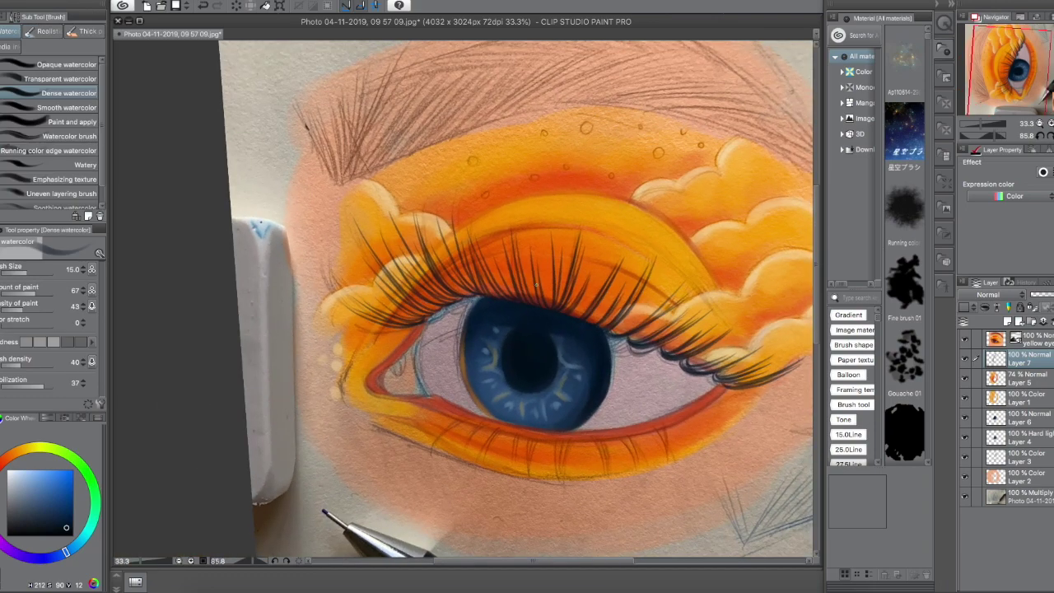
pyautogui.moveTo(462, 313)
pyautogui.mouseDown()
pyautogui.moveTo(393, 310)
pyautogui.moveTo(400, 351)
pyautogui.moveTo(426, 367)
pyautogui.mouseUp()
pyautogui.moveTo(438, 329); pyautogui.dragTo(431, 355)
pyautogui.moveTo(467, 333)
pyautogui.mouseDown()
pyautogui.moveTo(472, 372)
pyautogui.moveTo(499, 377)
pyautogui.mouseUp()
pyautogui.moveTo(527, 344)
pyautogui.mouseDown()
pyautogui.moveTo(536, 379)
pyautogui.moveTo(648, 249)
pyautogui.mouseUp()
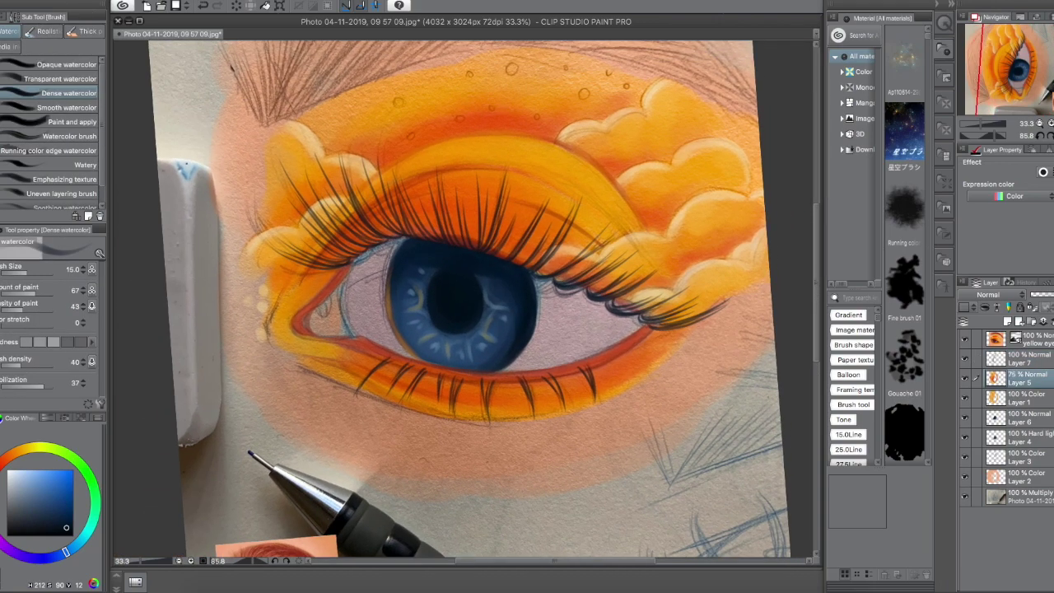
pyautogui.moveTo(502, 374); pyautogui.dragTo(492, 261)
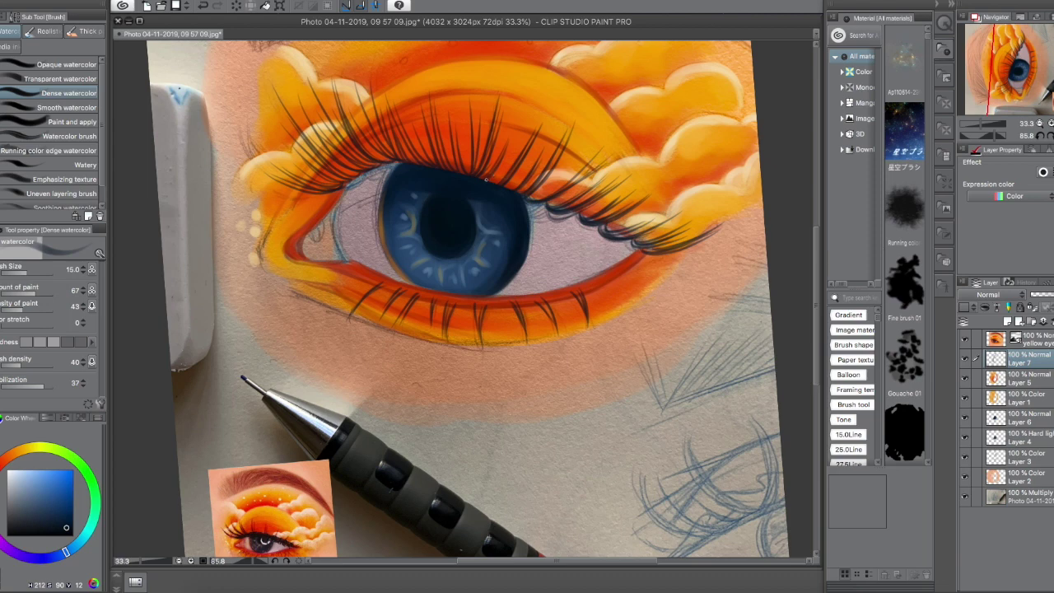
# Step: Darken the upper lash line from inner to outer corner at brush size 20, then fit the photo
pyautogui.press(']')
pyautogui.press(']')
pyautogui.press(']')
pyautogui.moveTo(520, 188)
pyautogui.mouseDown()
pyautogui.moveTo(442, 213)
pyautogui.moveTo(618, 206)
pyautogui.mouseUp()
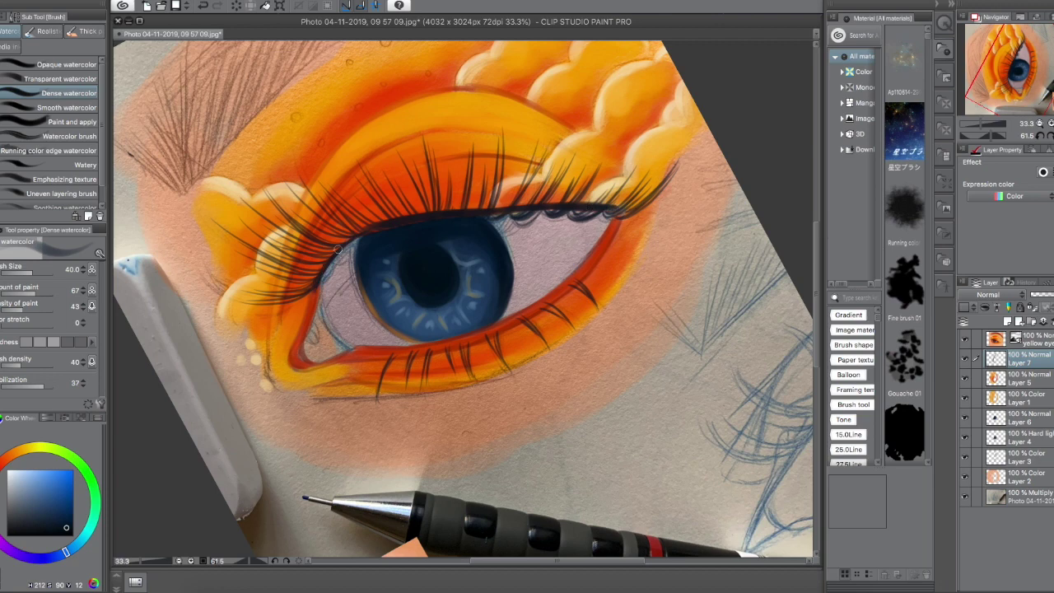
pyautogui.moveTo(465, 214); pyautogui.dragTo(550, 207)
pyautogui.moveTo(301, 291); pyautogui.dragTo(322, 266)
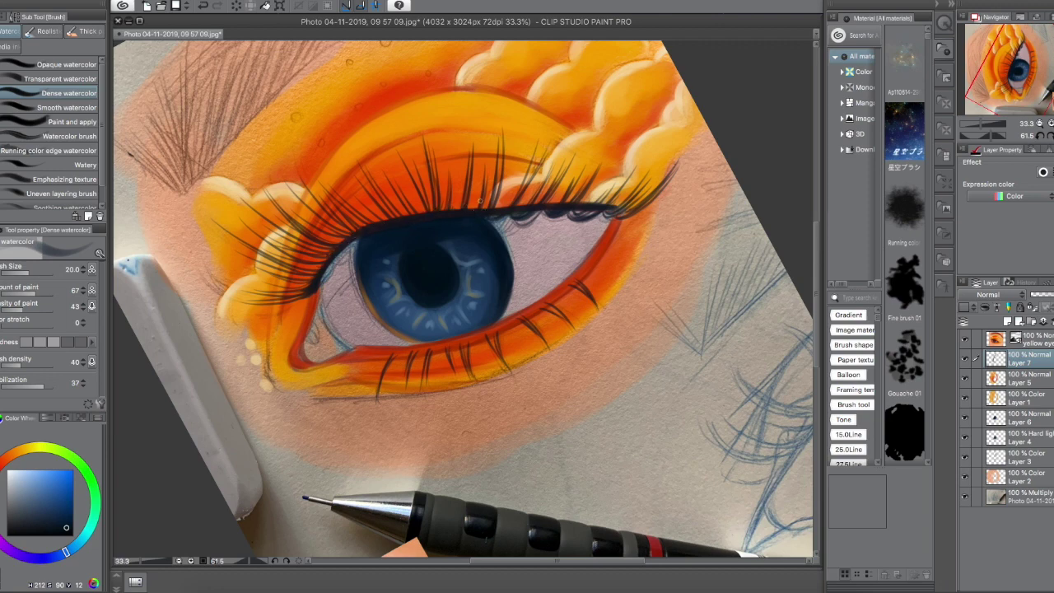
pyautogui.moveTo(543, 210); pyautogui.dragTo(634, 213)
pyautogui.hotkey('ctrl', '0')
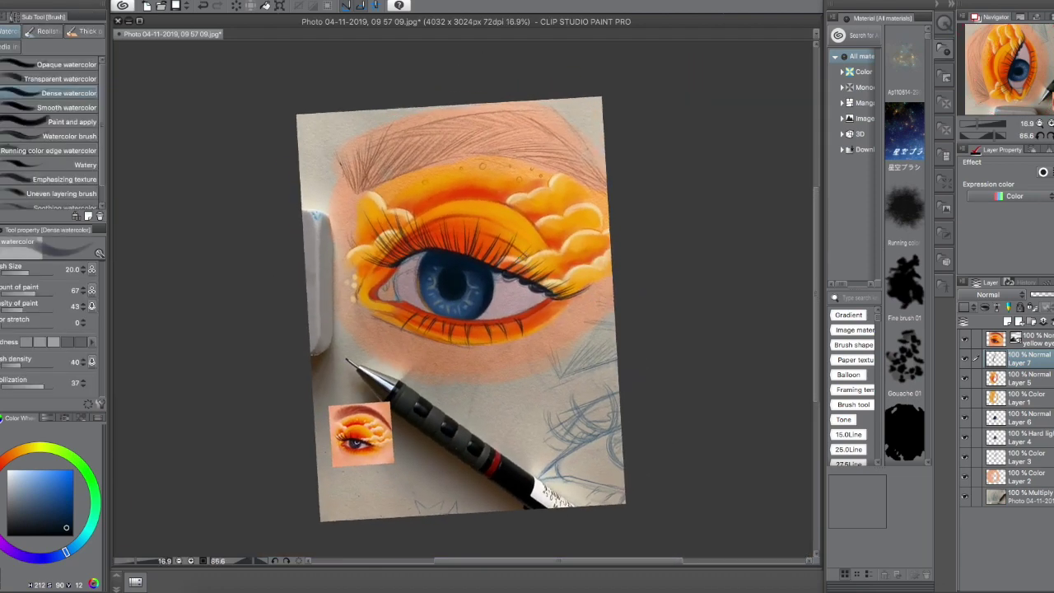
# Step: Paint broad reddish-brown strokes over the eyebrow from its inner start to the tail
pyautogui.keyDown('alt'); pyautogui.click(494, 325); pyautogui.keyUp('alt')
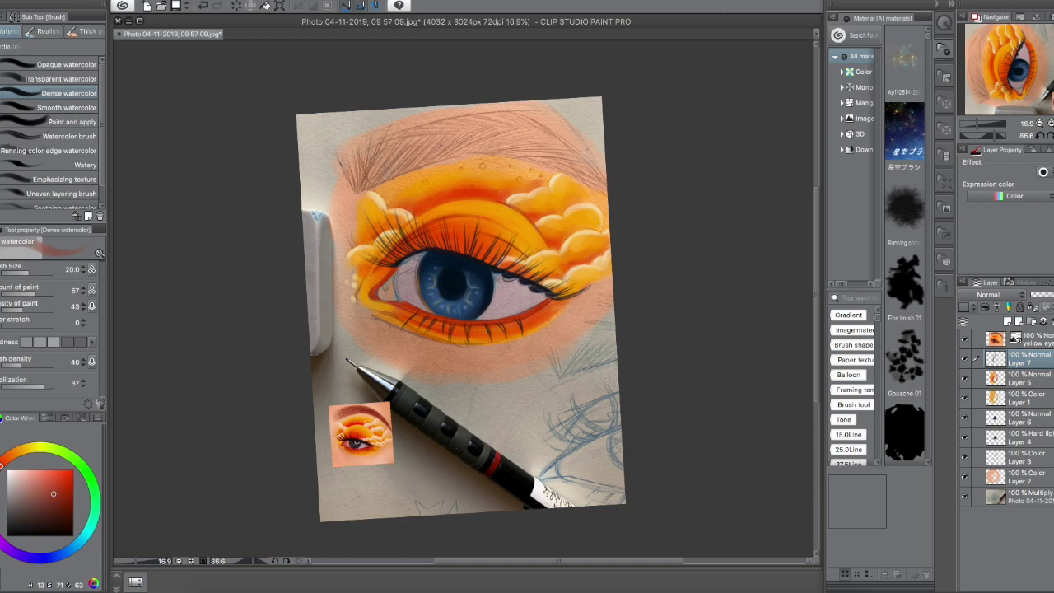
pyautogui.press(']')
pyautogui.moveTo(363, 183)
pyautogui.mouseDown()
pyautogui.moveTo(395, 147)
pyautogui.moveTo(486, 122)
pyautogui.mouseUp()
pyautogui.moveTo(451, 157); pyautogui.dragTo(533, 122)
pyautogui.moveTo(461, 159)
pyautogui.mouseDown()
pyautogui.moveTo(588, 154)
pyautogui.moveTo(599, 171)
pyautogui.mouseUp()
pyautogui.moveTo(354, 188)
pyautogui.mouseDown()
pyautogui.moveTo(346, 150)
pyautogui.moveTo(368, 140)
pyautogui.moveTo(543, 109)
pyautogui.moveTo(571, 165)
pyautogui.moveTo(603, 184)
pyautogui.mouseUp()
pyautogui.moveTo(519, 146); pyautogui.dragTo(549, 125)
# Step: With a smaller brush and darker brown, add hair strokes at the brow's inner end and top edge
pyautogui.press('[')
pyautogui.press('[')
pyautogui.click(59, 500)
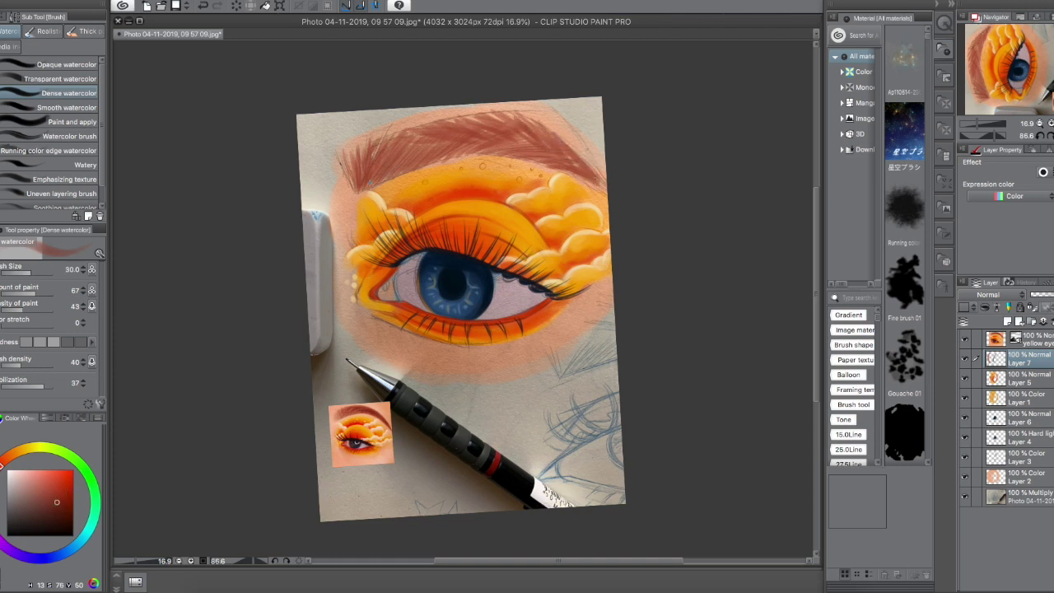
pyautogui.moveTo(355, 186); pyautogui.dragTo(349, 154)
pyautogui.moveTo(366, 188)
pyautogui.mouseDown()
pyautogui.moveTo(358, 143)
pyautogui.moveTo(416, 140)
pyautogui.mouseUp()
pyautogui.moveTo(402, 175)
pyautogui.mouseDown()
pyautogui.moveTo(425, 140)
pyautogui.moveTo(486, 128)
pyautogui.moveTo(597, 176)
pyautogui.mouseUp()
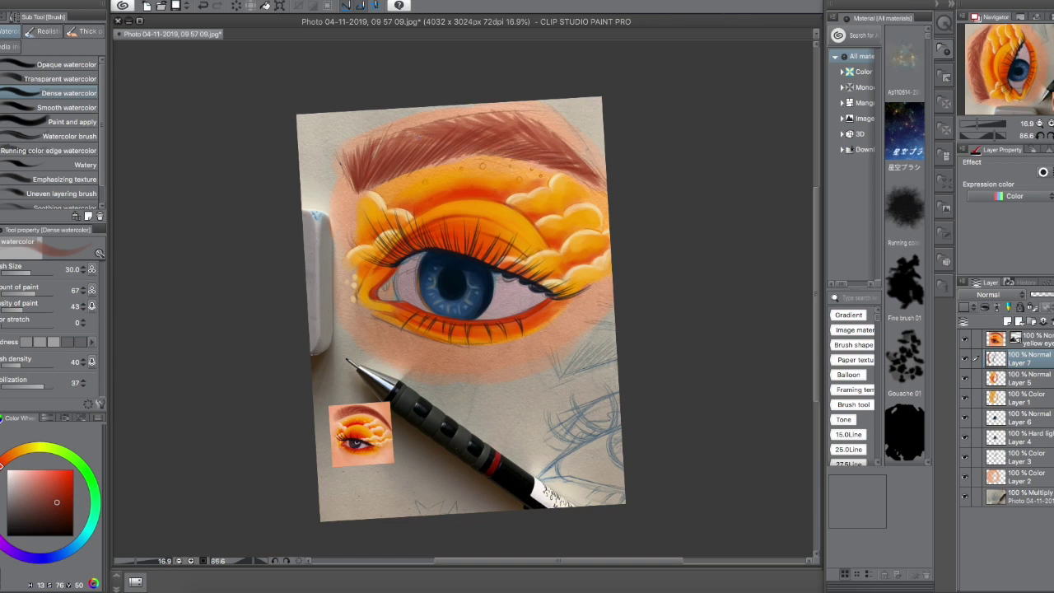
pyautogui.moveTo(457, 131)
pyautogui.mouseDown()
pyautogui.moveTo(449, 122)
pyautogui.moveTo(504, 117)
pyautogui.mouseUp()
pyautogui.moveTo(543, 148); pyautogui.dragTo(527, 120)
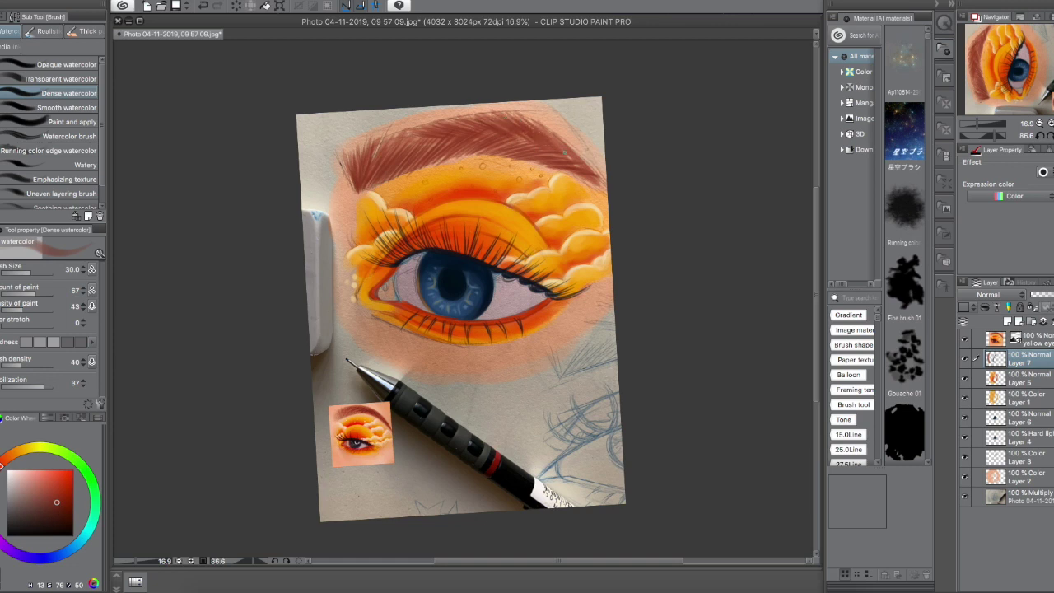
pyautogui.moveTo(568, 165)
pyautogui.mouseDown()
pyautogui.moveTo(549, 131)
pyautogui.moveTo(599, 186)
pyautogui.mouseUp()
pyautogui.moveTo(375, 162); pyautogui.dragTo(395, 133)
# Step: Add fine deeper reddish-brown hairs along the whole brow and its tail
pyautogui.click(61, 509)
pyautogui.press('[')
pyautogui.moveTo(378, 183)
pyautogui.mouseDown()
pyautogui.moveTo(388, 151)
pyautogui.moveTo(424, 143)
pyautogui.mouseUp()
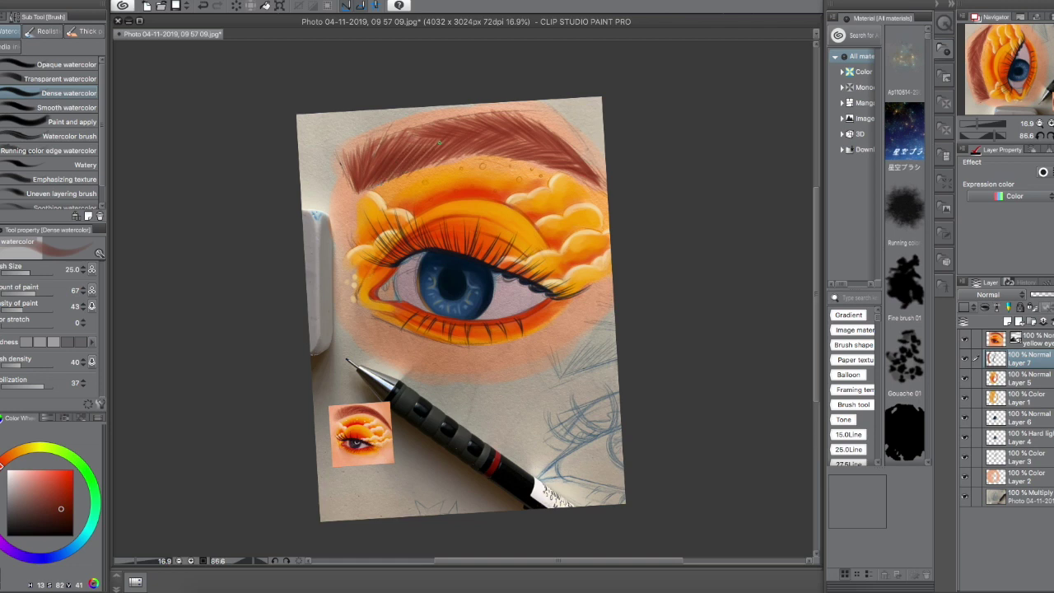
pyautogui.moveTo(361, 192)
pyautogui.mouseDown()
pyautogui.moveTo(342, 158)
pyautogui.moveTo(390, 142)
pyautogui.moveTo(527, 144)
pyautogui.moveTo(576, 173)
pyautogui.mouseUp()
pyautogui.moveTo(542, 153); pyautogui.dragTo(562, 133)
pyautogui.moveTo(568, 173); pyautogui.dragTo(593, 142)
pyautogui.moveTo(519, 143); pyautogui.dragTo(543, 116)
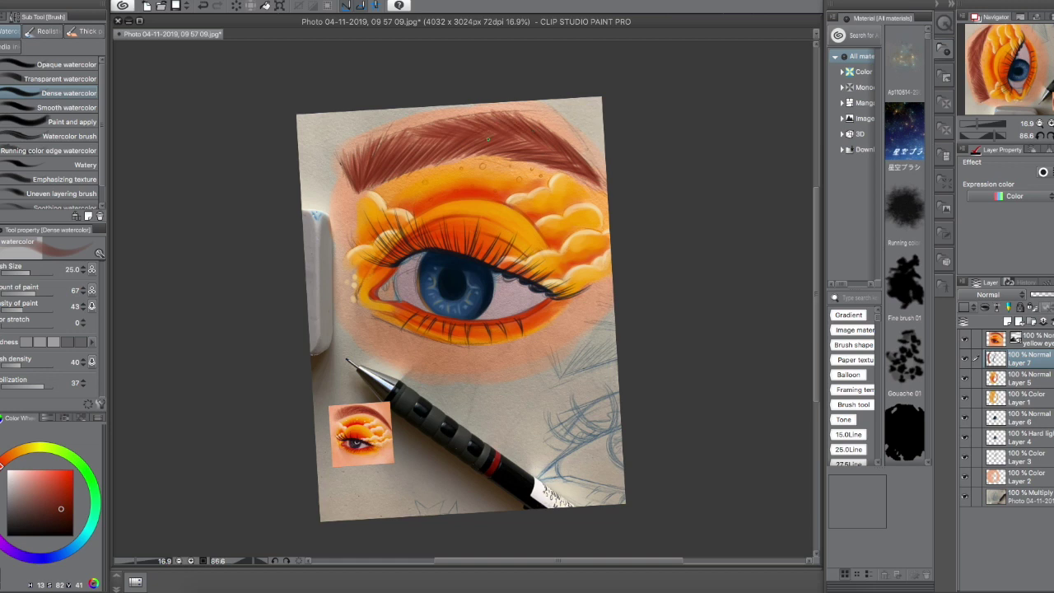
pyautogui.moveTo(449, 135)
pyautogui.mouseDown()
pyautogui.moveTo(487, 122)
pyautogui.moveTo(527, 138)
pyautogui.mouseUp()
# Step: Add slightly darker thin hairs across the brow's middle and inner end
pyautogui.click(64, 514)
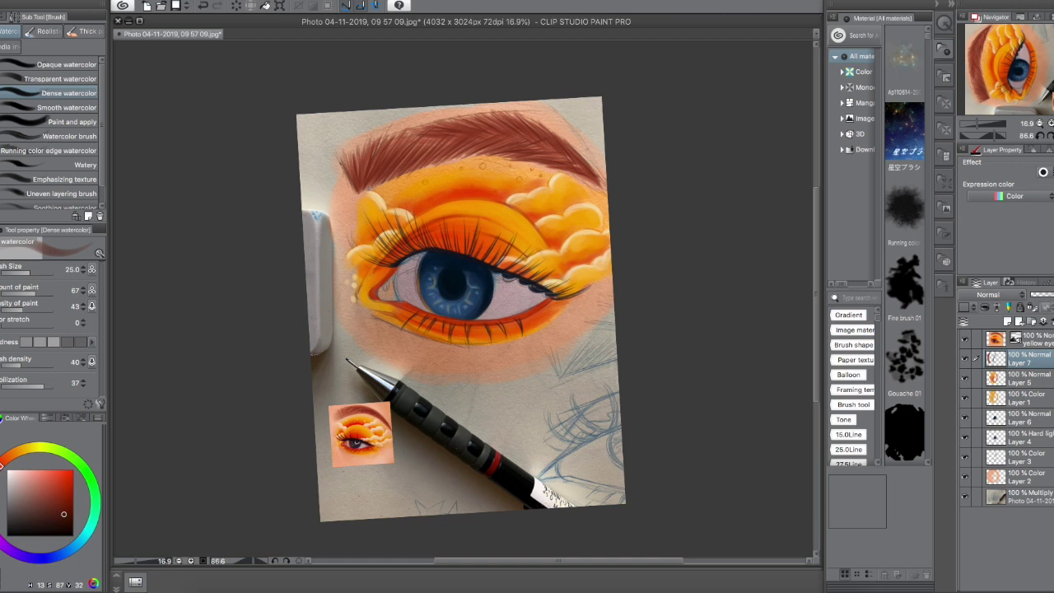
pyautogui.moveTo(418, 169)
pyautogui.mouseDown()
pyautogui.moveTo(492, 133)
pyautogui.moveTo(539, 148)
pyautogui.moveTo(556, 132)
pyautogui.moveTo(580, 132)
pyautogui.mouseUp()
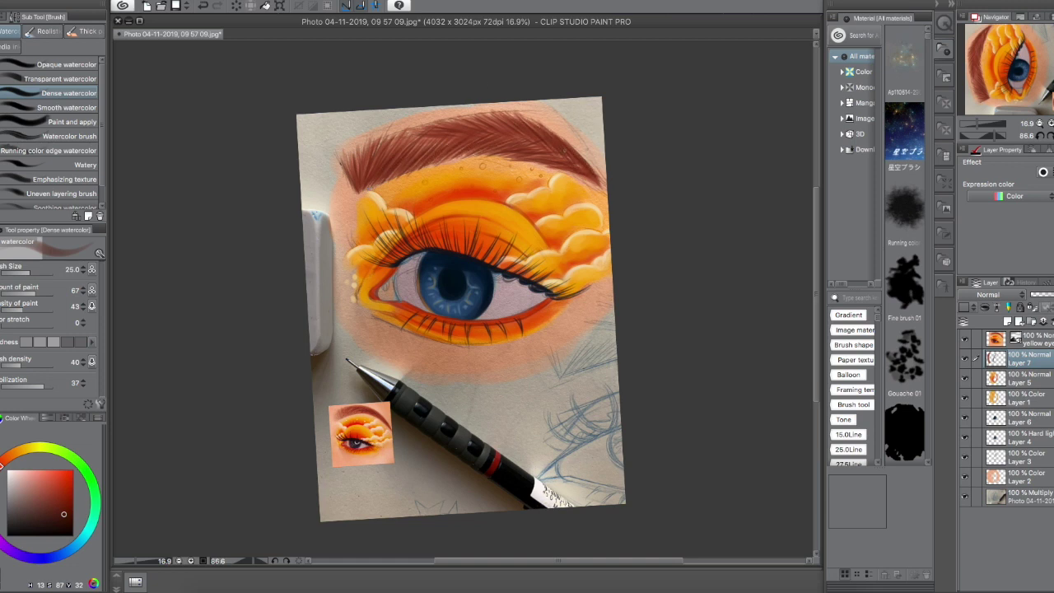
pyautogui.moveTo(350, 189); pyautogui.dragTo(352, 150)
pyautogui.moveTo(361, 177); pyautogui.dragTo(358, 145)
pyautogui.hotkey('ctrl', 'shift', 'n')
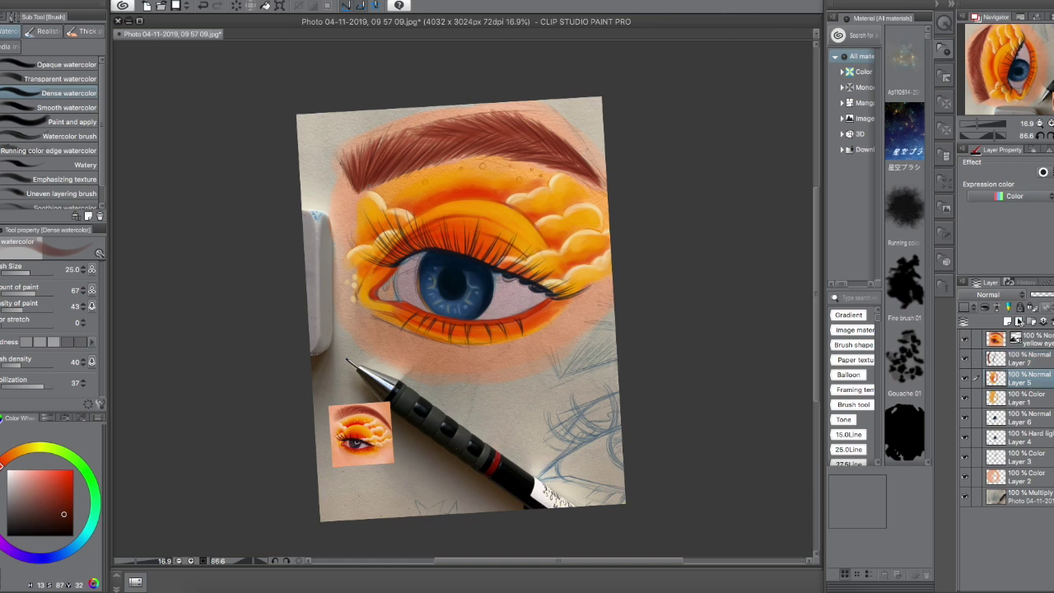
# Step: On Layer 8, smooth and darken the eyebrow with broad darker-brown strokes
pyautogui.keyDown('alt'); pyautogui.click(373, 160); pyautogui.keyUp('alt')
pyautogui.press(']')
pyautogui.moveTo(373, 159)
pyautogui.mouseDown()
pyautogui.moveTo(461, 157)
pyautogui.moveTo(453, 141)
pyautogui.moveTo(476, 120)
pyautogui.moveTo(568, 161)
pyautogui.moveTo(479, 116)
pyautogui.mouseUp()
pyautogui.moveTo(545, 139); pyautogui.dragTo(474, 123)
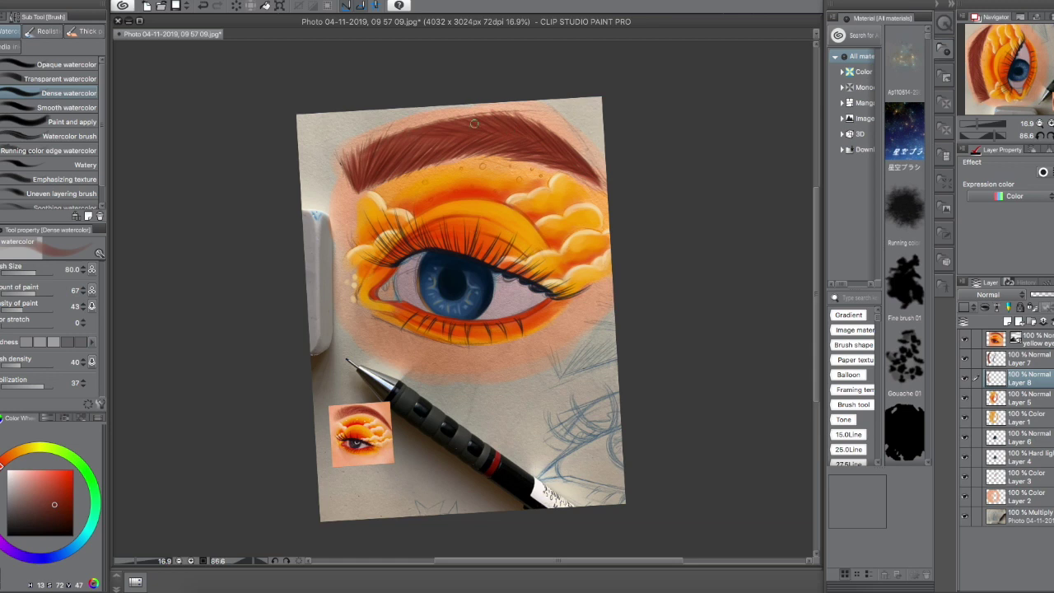
# Step: Brighten Layer 5's eyeshadow under the brow in light orange, then add Layer 9 in gold for glitter dots
pyautogui.click(1025, 397)
pyautogui.keyDown('alt'); pyautogui.click(349, 415); pyautogui.keyUp('alt')
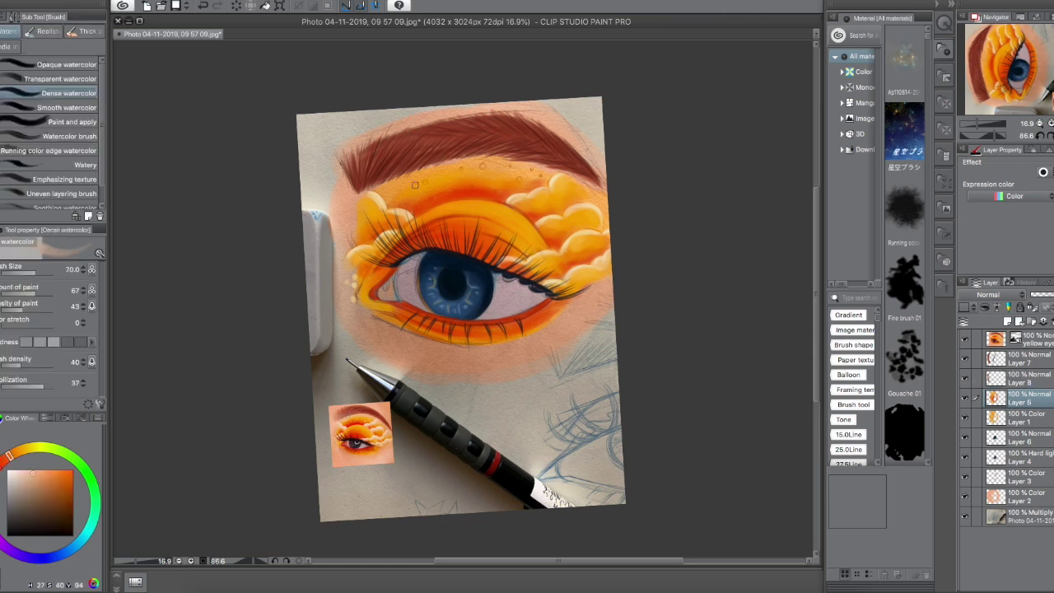
pyautogui.moveTo(400, 177); pyautogui.dragTo(483, 161)
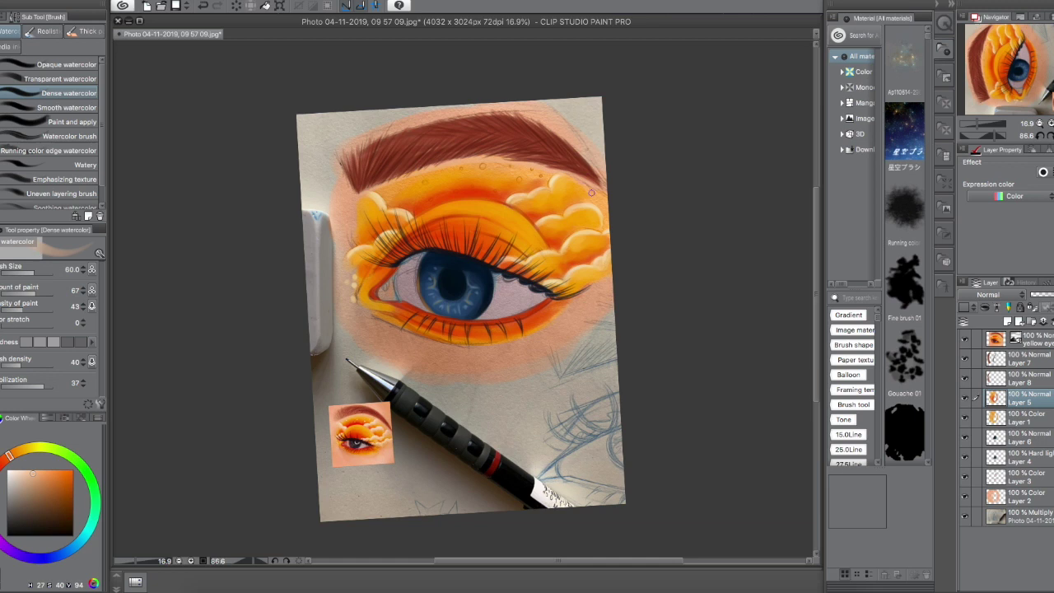
pyautogui.click(1024, 363)
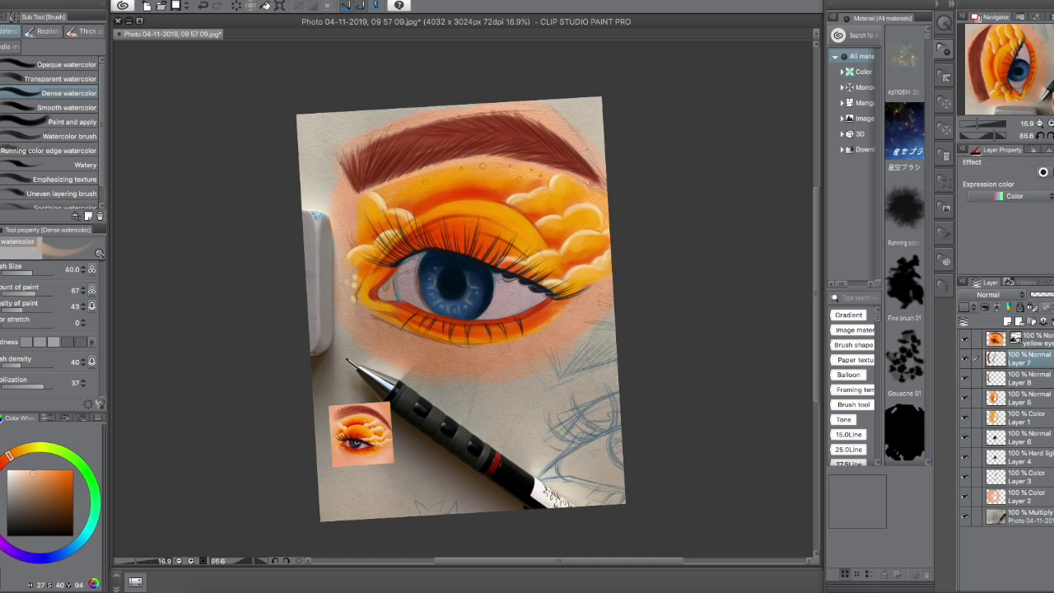
pyautogui.keyDown('alt'); pyautogui.click(347, 385); pyautogui.keyUp('alt')
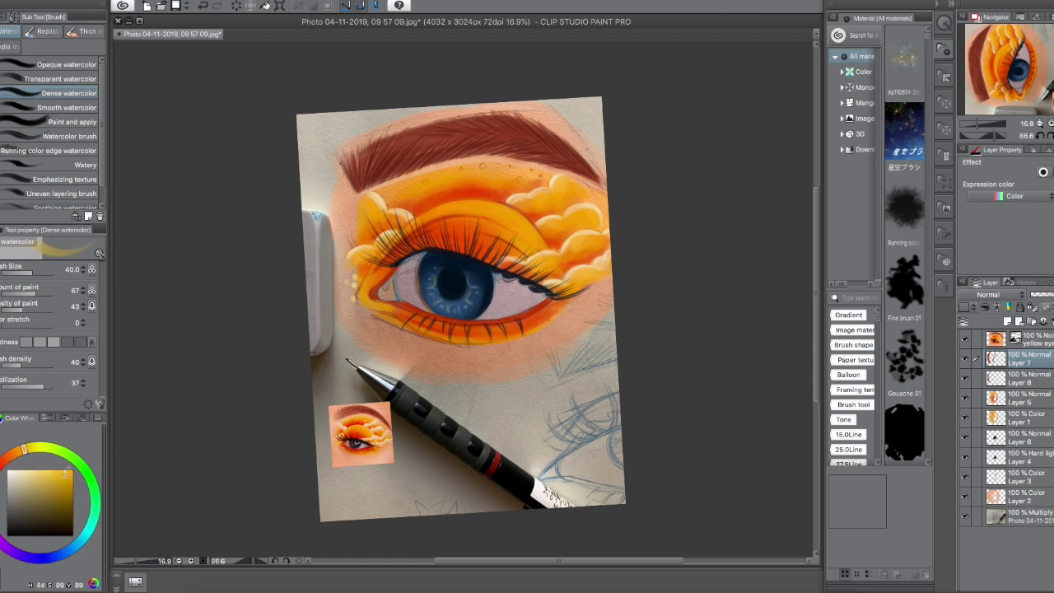
pyautogui.click(1025, 398)
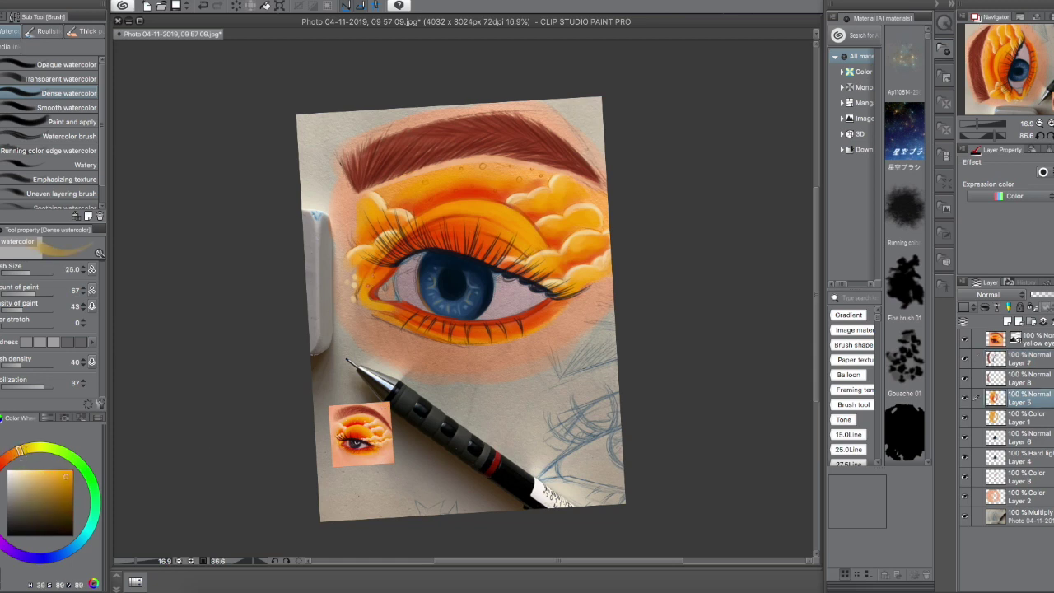
pyautogui.click(56, 471)
pyautogui.hotkey('ctrl', 'shift', 'n')
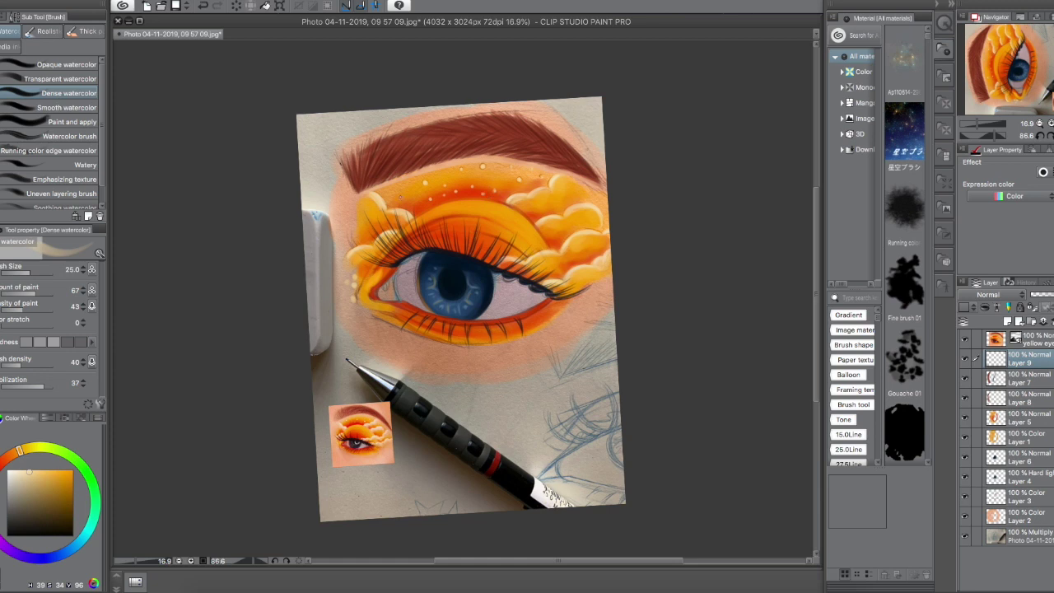
pyautogui.click(39, 473)
# Step: Add two new Normal layers: Layer 11 above Layer 3 and Layer 12 above Layer 2
pyautogui.click(1029, 417)
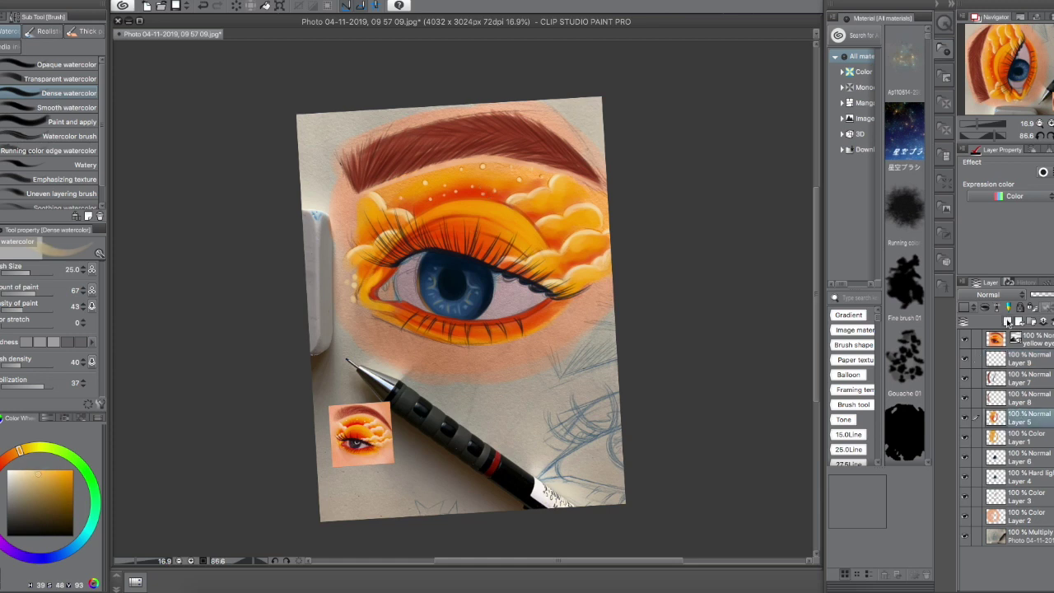
pyautogui.hotkey('ctrl', 'shift', 'n')
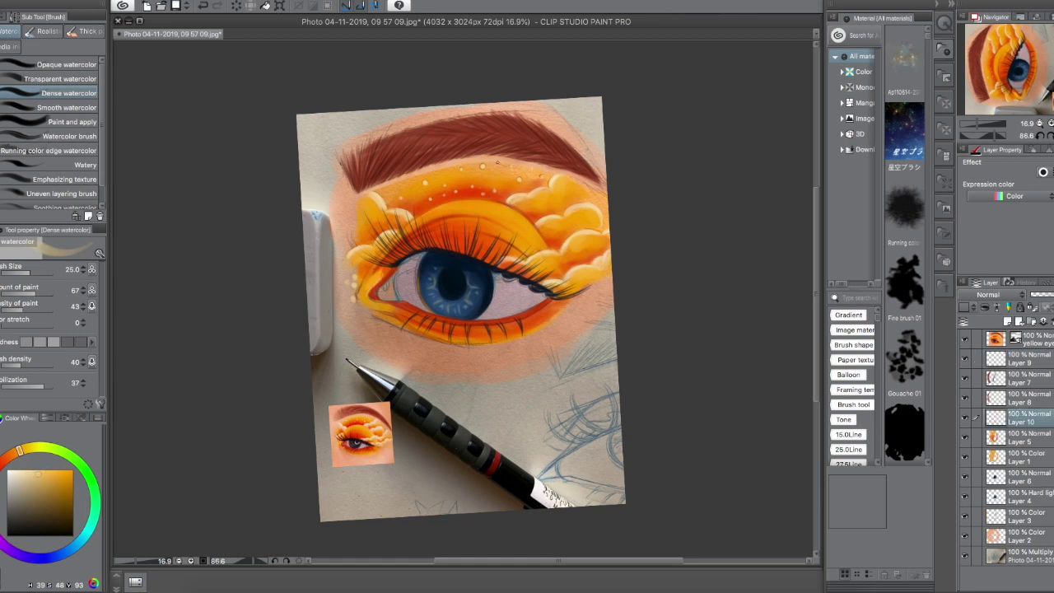
pyautogui.click(1029, 516)
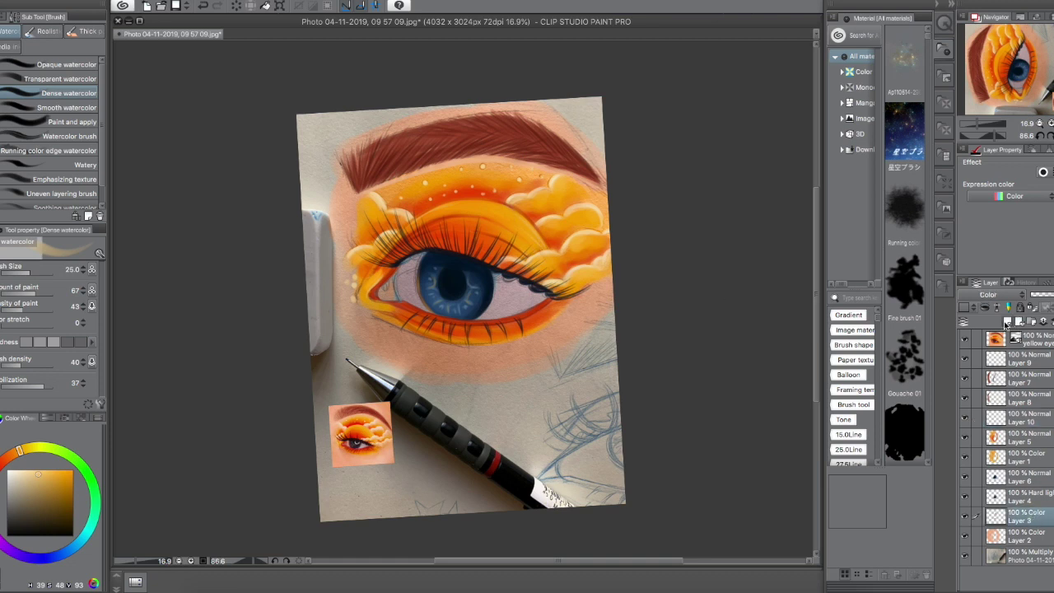
pyautogui.click(1008, 322)
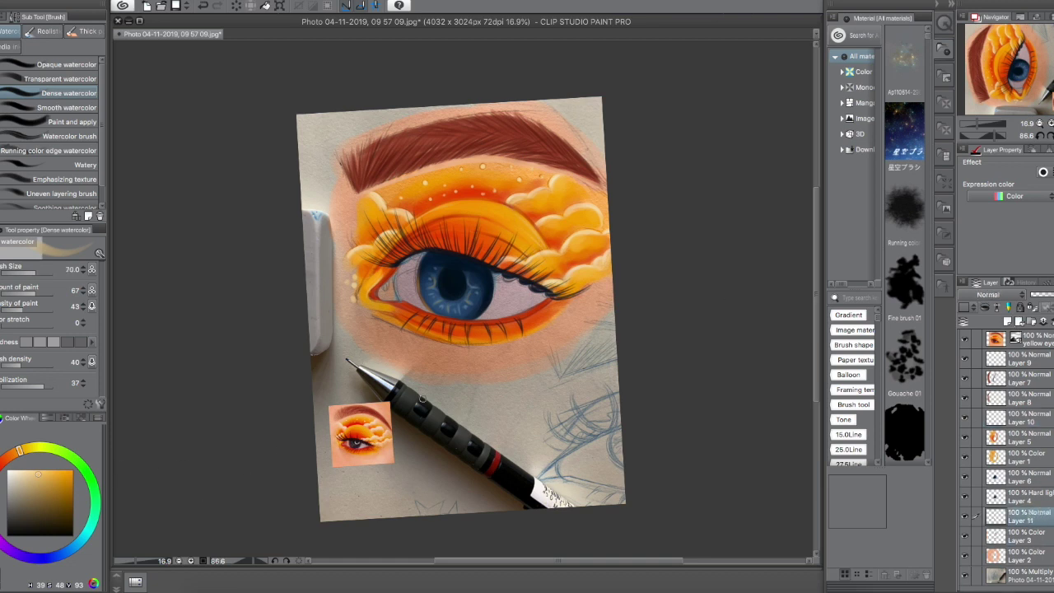
# Step: Tint the eye whites left and right of the iris a muted pink, trying darker and paler shades
pyautogui.keyDown('alt'); pyautogui.click(367, 442); pyautogui.keyUp('alt')
pyautogui.moveTo(507, 297)
pyautogui.mouseDown()
pyautogui.moveTo(511, 309)
pyautogui.moveTo(531, 301)
pyautogui.moveTo(497, 282)
pyautogui.mouseUp()
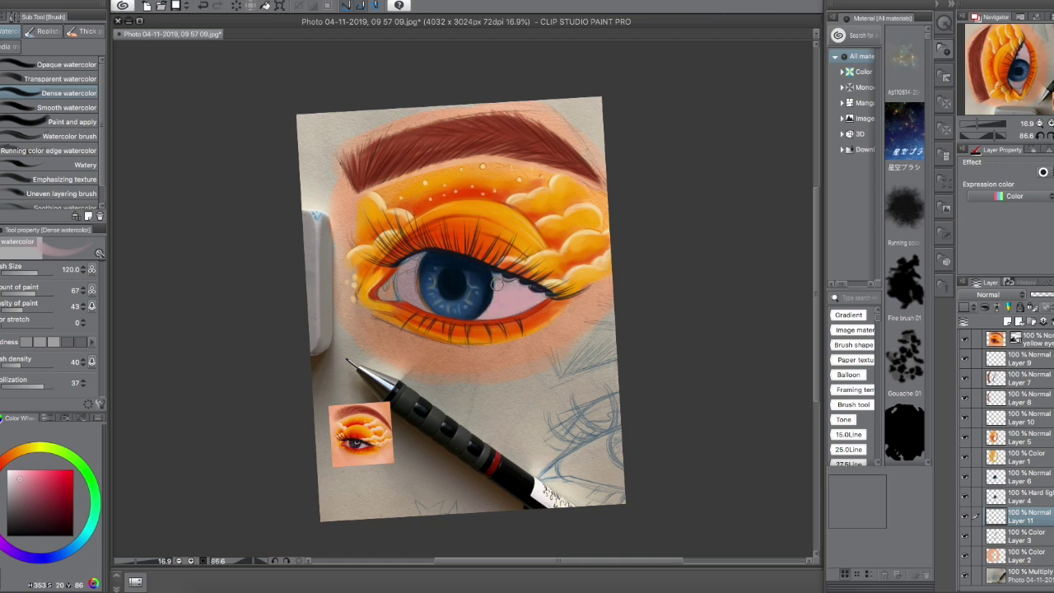
pyautogui.moveTo(406, 288)
pyautogui.mouseDown()
pyautogui.moveTo(408, 257)
pyautogui.moveTo(411, 270)
pyautogui.mouseUp()
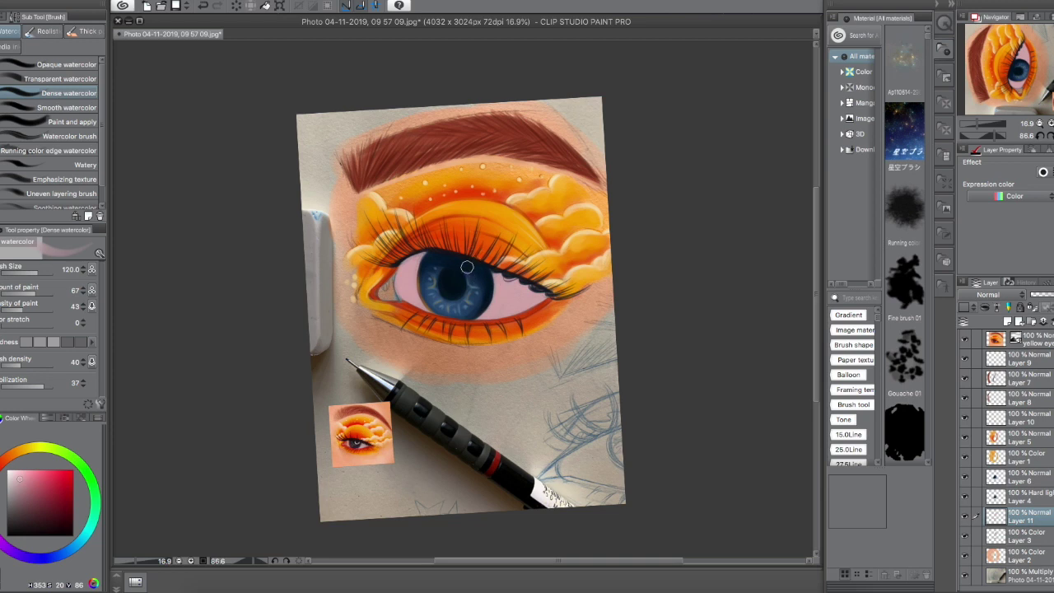
pyautogui.keyDown('alt'); pyautogui.click(289, 387); pyautogui.keyUp('alt')
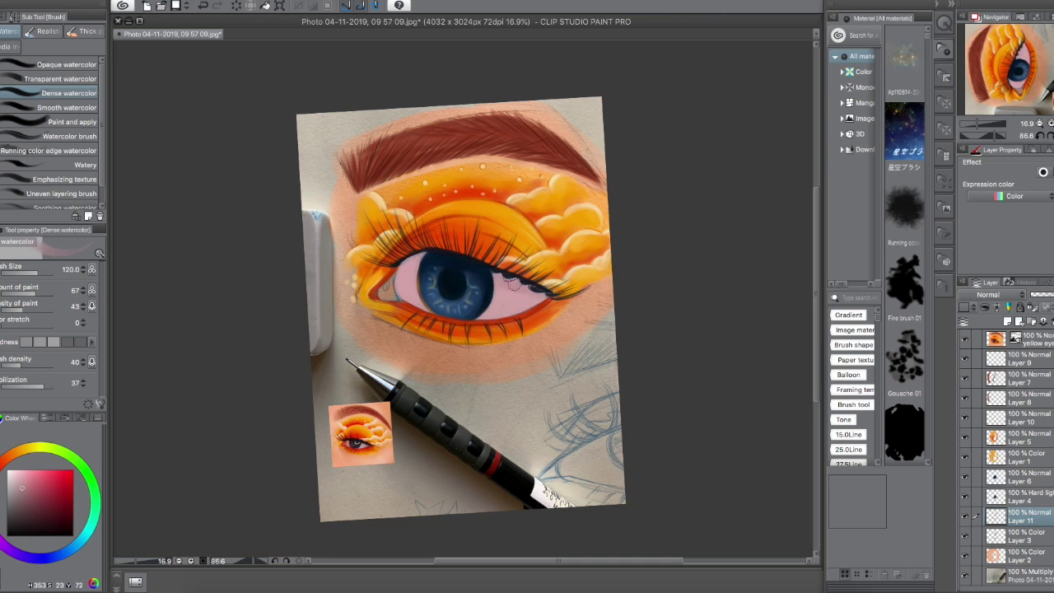
pyautogui.keyDown('alt'); pyautogui.click(533, 282); pyautogui.keyUp('alt')
pyautogui.keyDown('alt'); pyautogui.click(515, 298); pyautogui.keyUp('alt')
pyautogui.click(23, 492)
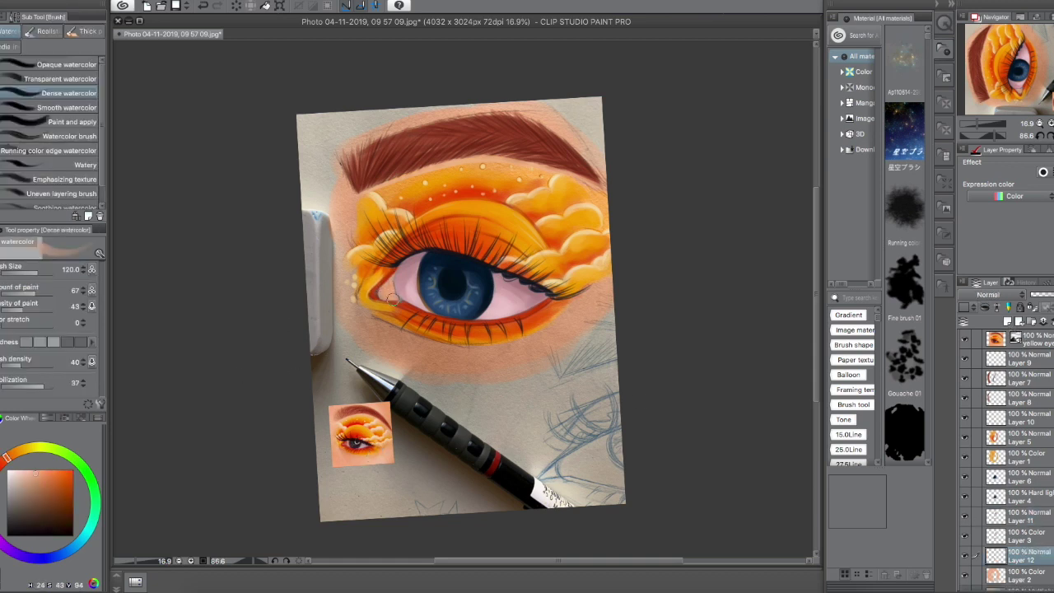
# Step: Blend the peach skin under the eye at size 250, and deepen the lower lid with sampled darker orange
pyautogui.press(']')
pyautogui.press(']')
pyautogui.press(']')
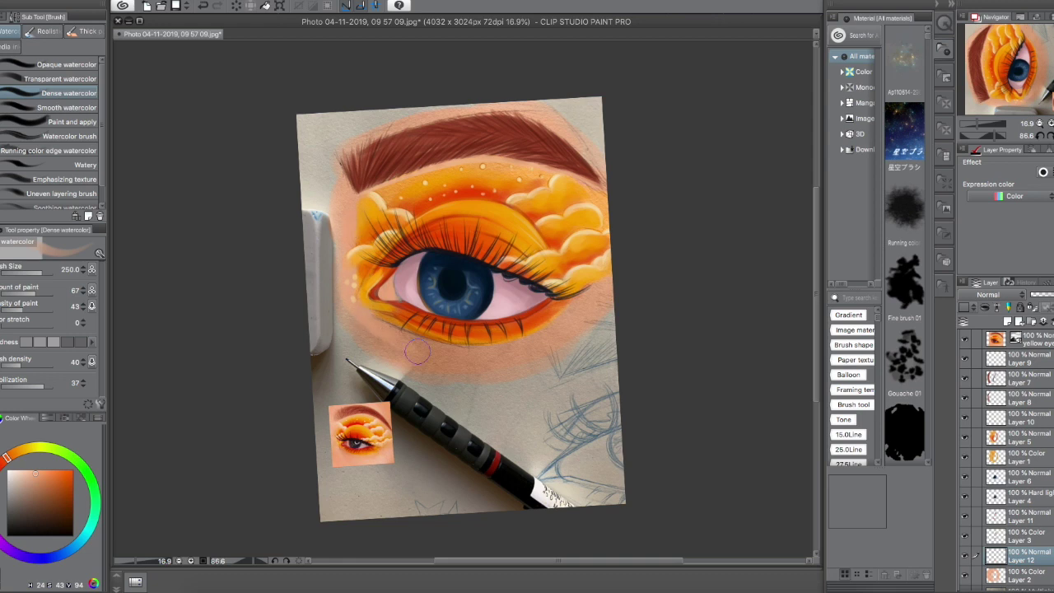
pyautogui.moveTo(388, 335)
pyautogui.mouseDown()
pyautogui.moveTo(568, 317)
pyautogui.moveTo(551, 362)
pyautogui.mouseUp()
pyautogui.press('i')
pyautogui.press('b')
pyautogui.keyDown('alt'); pyautogui.click(387, 325); pyautogui.keyUp('alt')
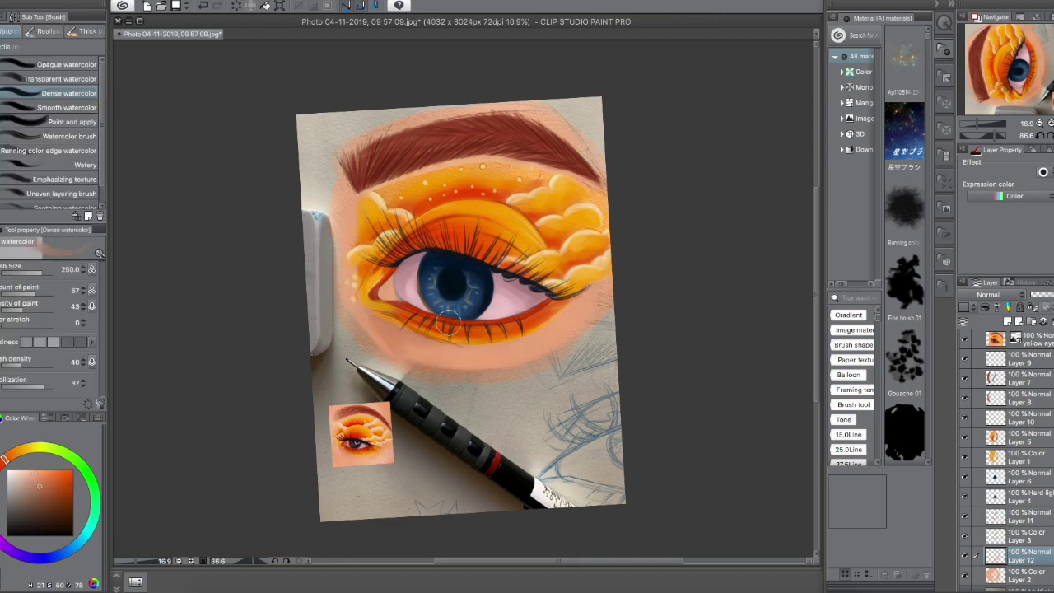
pyautogui.moveTo(448, 321); pyautogui.dragTo(559, 317)
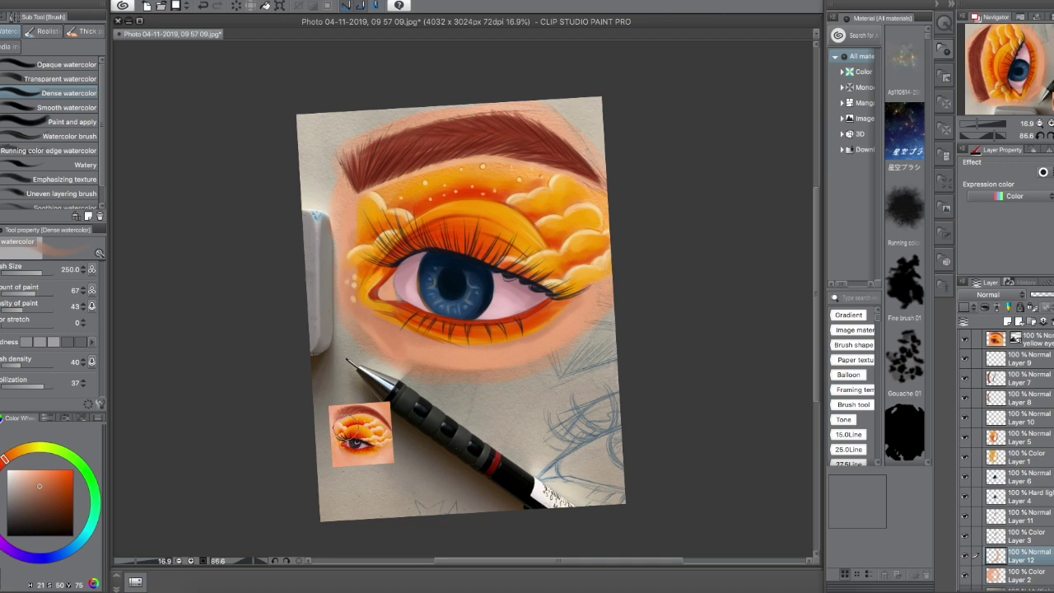
# Step: Add a reddish accent at the inner eye corner at size 40, trying brighter and paler tones
pyautogui.keyDown('alt'); pyautogui.click(394, 283); pyautogui.keyUp('alt')
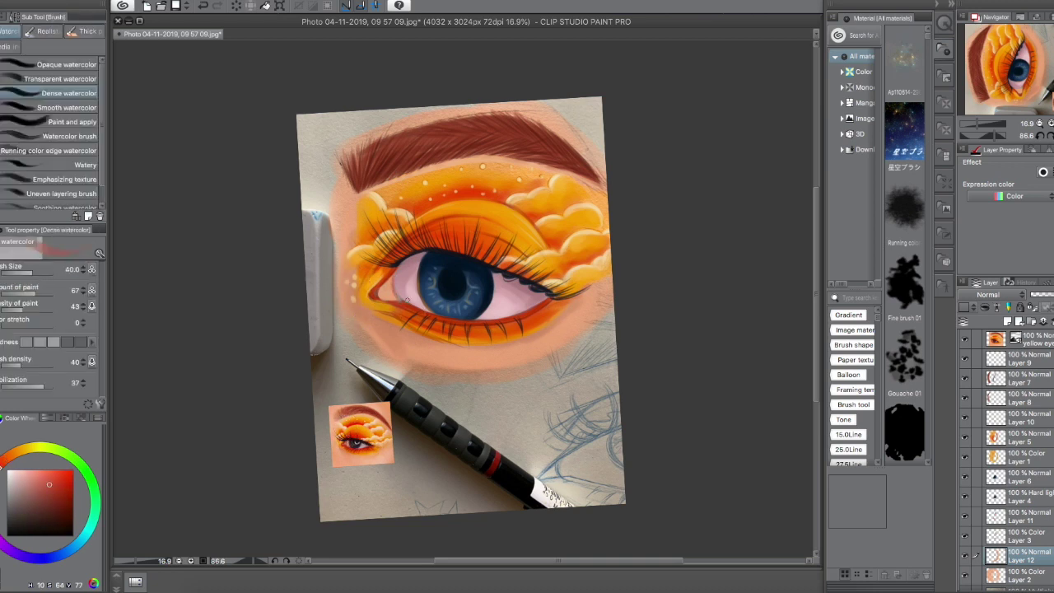
pyautogui.moveTo(382, 284); pyautogui.dragTo(393, 295)
pyautogui.click(51, 467)
pyautogui.click(60, 506)
pyautogui.press('[')
pyautogui.press('[')
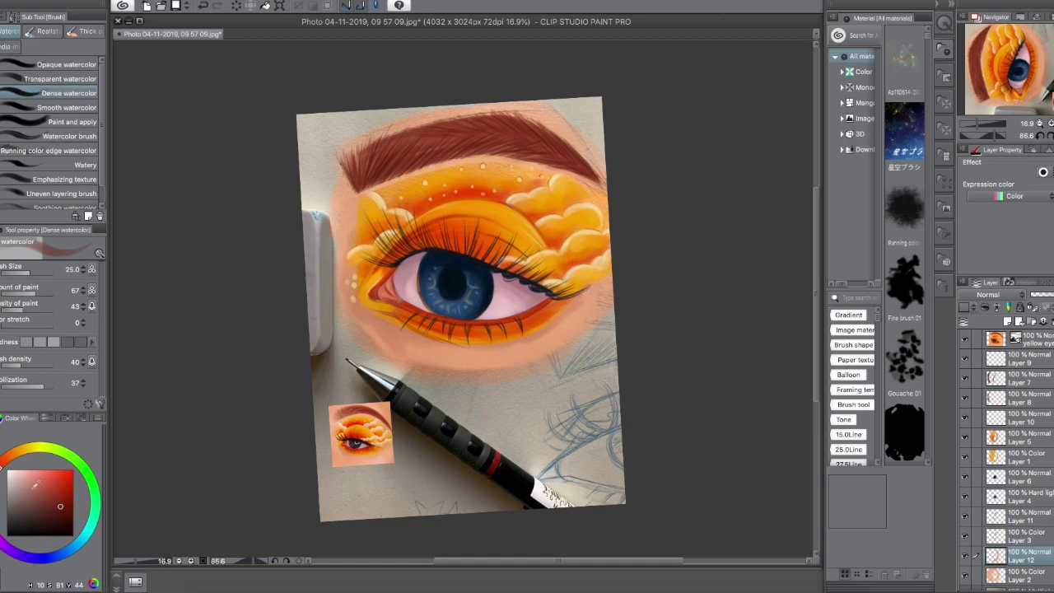
pyautogui.click(31, 470)
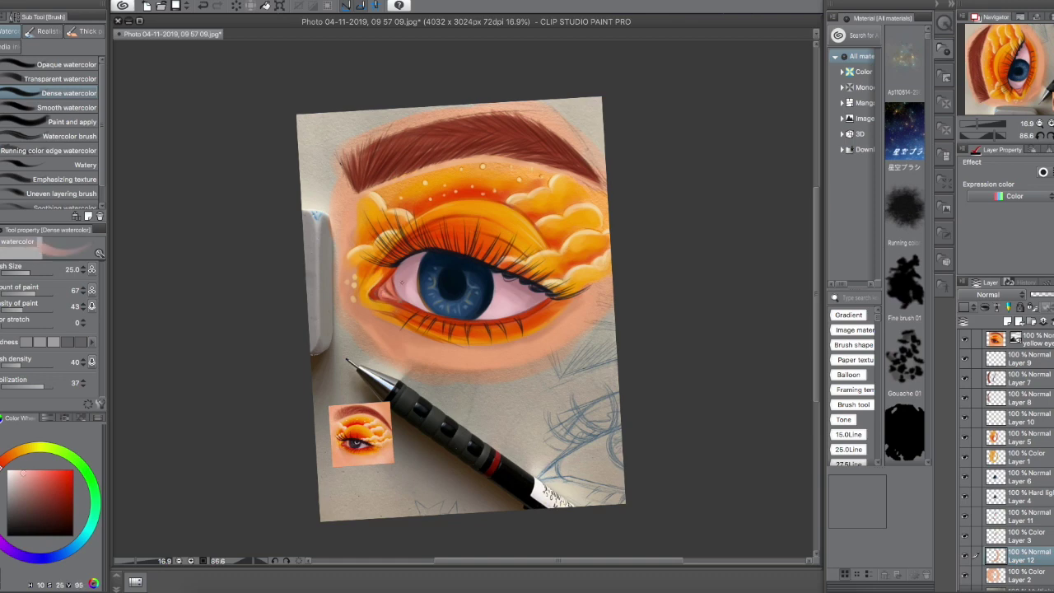
pyautogui.click(1013, 375)
pyautogui.keyDown('alt'); pyautogui.click(448, 284); pyautogui.keyUp('alt')
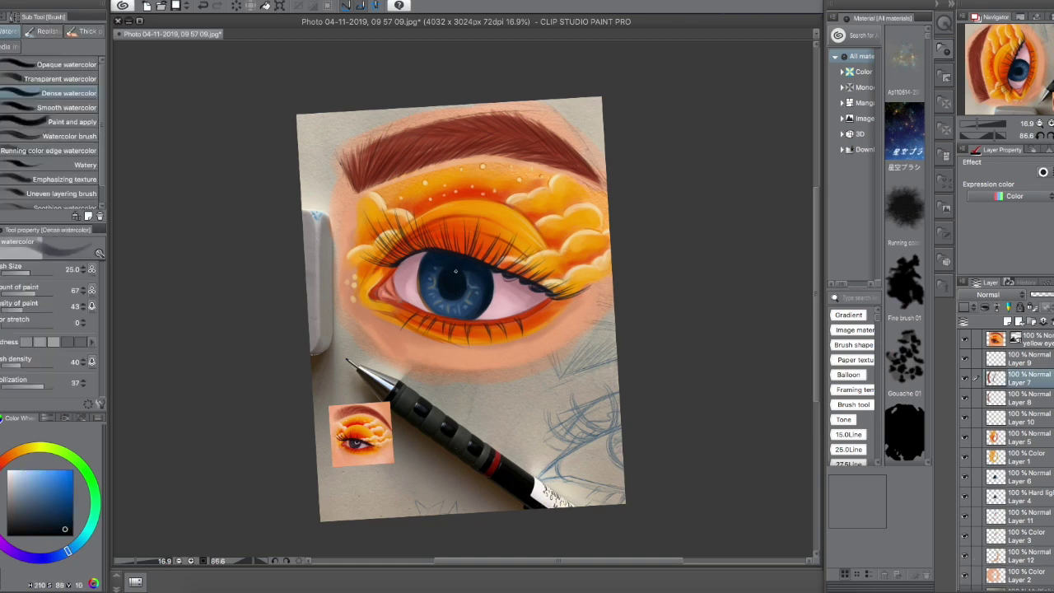
# Step: With a size-15 dark blue brush, thicken the lashes at the outer corner and upper lid
pyautogui.scroll(2, 438, 263)
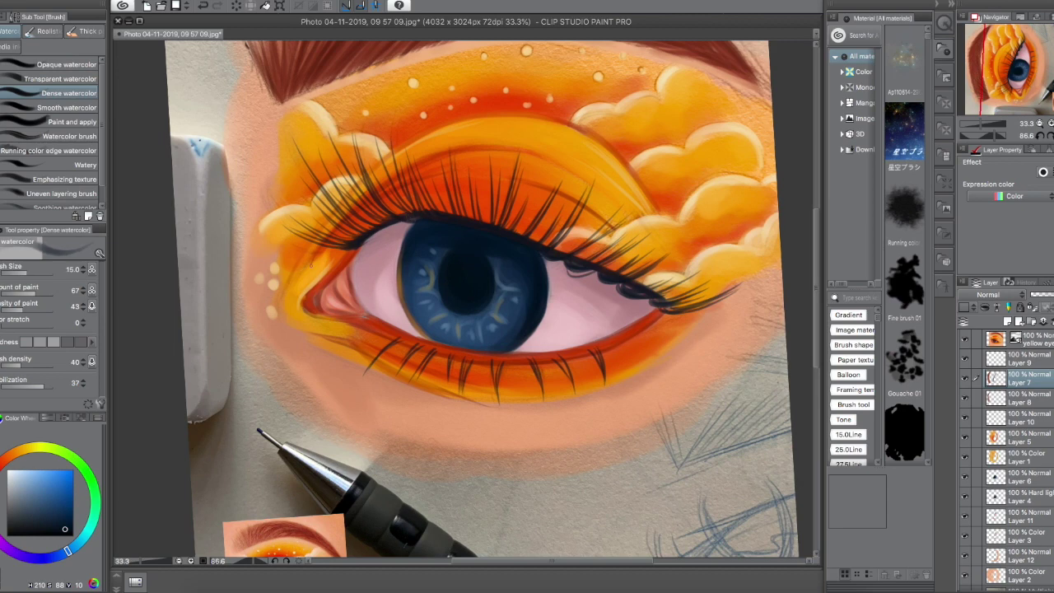
pyautogui.press('[')
pyautogui.press('[')
pyautogui.press('[')
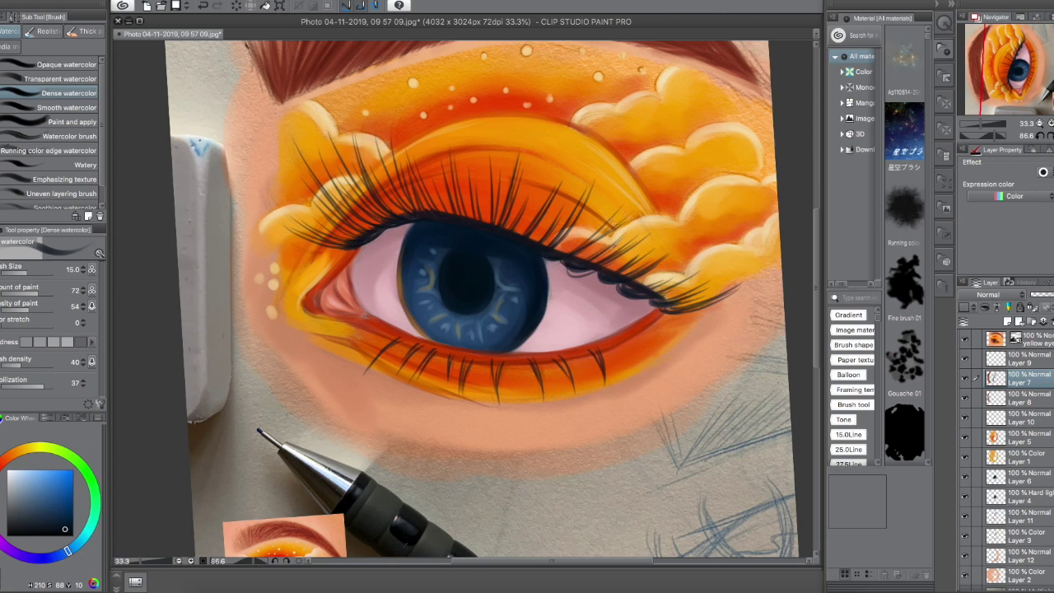
pyautogui.moveTo(636, 294)
pyautogui.mouseDown()
pyautogui.moveTo(685, 278)
pyautogui.moveTo(700, 306)
pyautogui.moveTo(723, 311)
pyautogui.mouseUp()
pyautogui.moveTo(639, 275)
pyautogui.mouseDown()
pyautogui.moveTo(616, 257)
pyautogui.moveTo(627, 253)
pyautogui.moveTo(619, 237)
pyautogui.moveTo(635, 242)
pyautogui.mouseUp()
pyautogui.moveTo(550, 251)
pyautogui.mouseDown()
pyautogui.moveTo(579, 222)
pyautogui.moveTo(616, 216)
pyautogui.mouseUp()
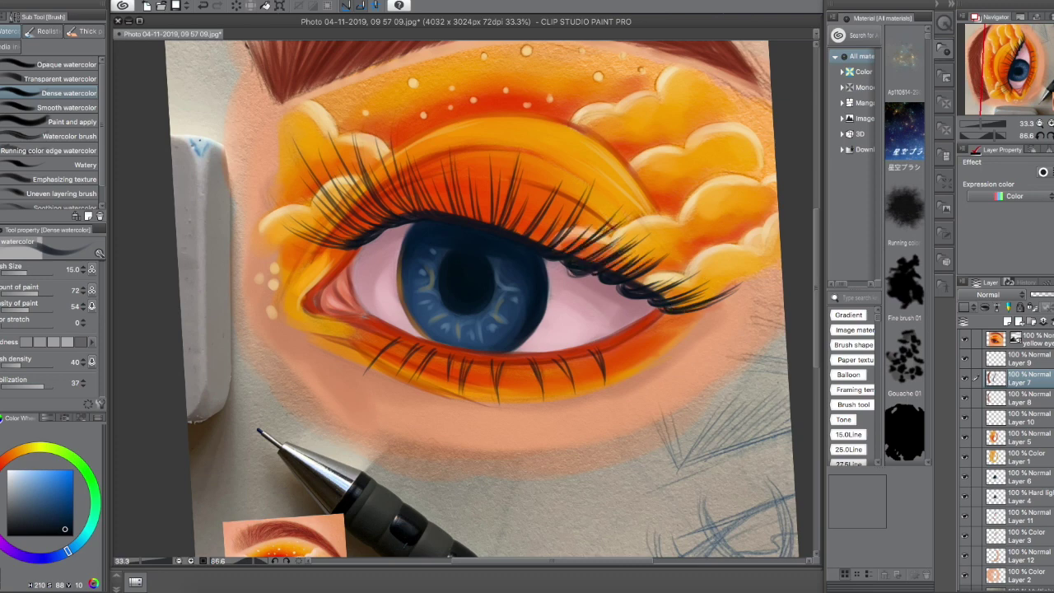
pyautogui.moveTo(549, 247)
pyautogui.mouseDown()
pyautogui.moveTo(578, 203)
pyautogui.moveTo(557, 194)
pyautogui.mouseUp()
pyautogui.moveTo(517, 234)
pyautogui.mouseDown()
pyautogui.moveTo(535, 209)
pyautogui.moveTo(522, 179)
pyautogui.mouseUp()
# Step: Add thin upper lashes from the lid's middle leftward to the inner eye corner
pyautogui.moveTo(498, 224); pyautogui.dragTo(494, 189)
pyautogui.scroll(1, 497, 206)
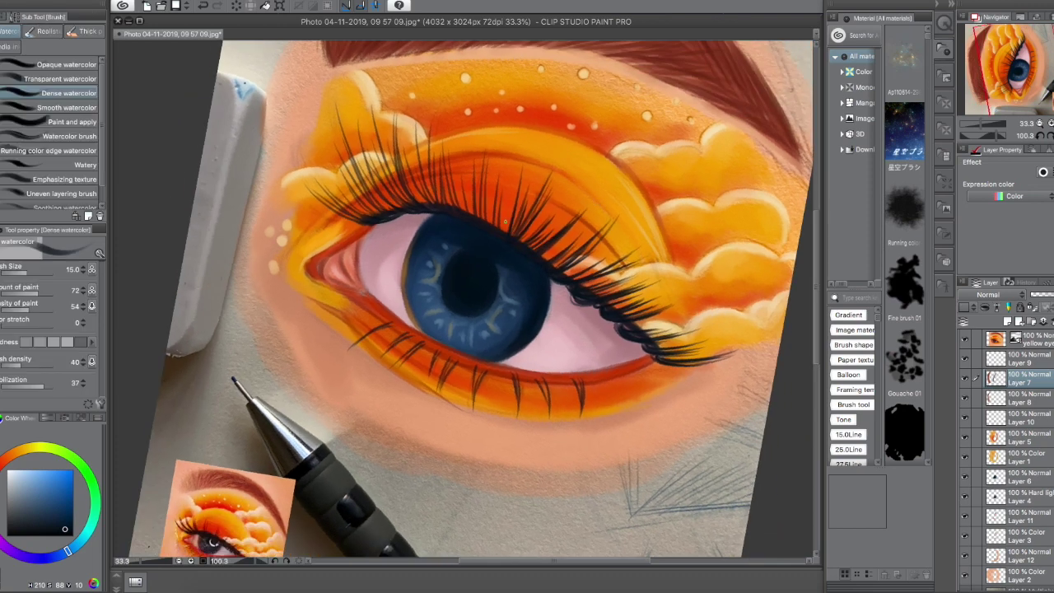
pyautogui.moveTo(504, 229); pyautogui.dragTo(499, 196)
pyautogui.moveTo(499, 217)
pyautogui.mouseDown()
pyautogui.moveTo(494, 173)
pyautogui.moveTo(449, 171)
pyautogui.mouseUp()
pyautogui.moveTo(453, 207); pyautogui.dragTo(441, 145)
pyautogui.moveTo(463, 211); pyautogui.dragTo(434, 153)
pyautogui.moveTo(428, 202)
pyautogui.mouseDown()
pyautogui.moveTo(420, 147)
pyautogui.moveTo(377, 159)
pyautogui.mouseUp()
pyautogui.moveTo(392, 208)
pyautogui.mouseDown()
pyautogui.moveTo(362, 153)
pyautogui.moveTo(341, 162)
pyautogui.moveTo(336, 186)
pyautogui.mouseUp()
pyautogui.moveTo(371, 225); pyautogui.dragTo(322, 202)
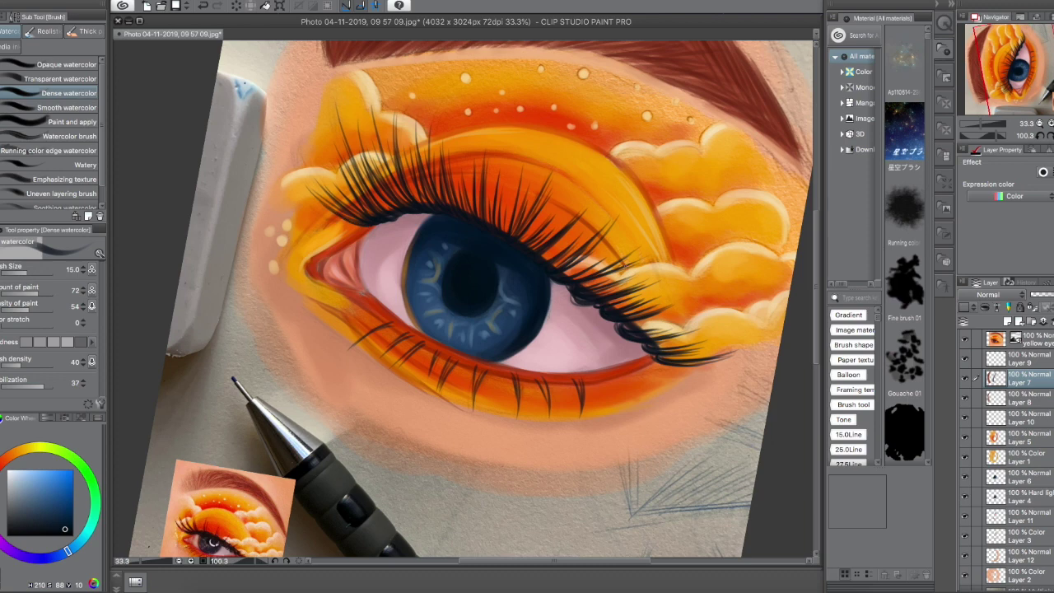
# Step: Darken the lower lashes beneath the iris and the iris's right edge, then rotate the canvas upright
pyautogui.scroll(-3, 385, 211)
pyautogui.moveTo(389, 342); pyautogui.dragTo(375, 375)
pyautogui.moveTo(407, 342)
pyautogui.mouseDown()
pyautogui.moveTo(395, 362)
pyautogui.moveTo(434, 379)
pyautogui.mouseUp()
pyautogui.moveTo(478, 336); pyautogui.dragTo(472, 369)
pyautogui.moveTo(517, 326); pyautogui.dragTo(502, 345)
pyautogui.moveTo(524, 328); pyautogui.dragTo(509, 357)
pyautogui.moveTo(553, 317); pyautogui.dragTo(527, 348)
pyautogui.moveTo(575, 299)
pyautogui.mouseDown()
pyautogui.moveTo(556, 321)
pyautogui.moveTo(565, 327)
pyautogui.mouseUp()
pyautogui.moveTo(501, 260)
pyautogui.mouseDown()
pyautogui.moveTo(499, 293)
pyautogui.moveTo(480, 320)
pyautogui.mouseUp()
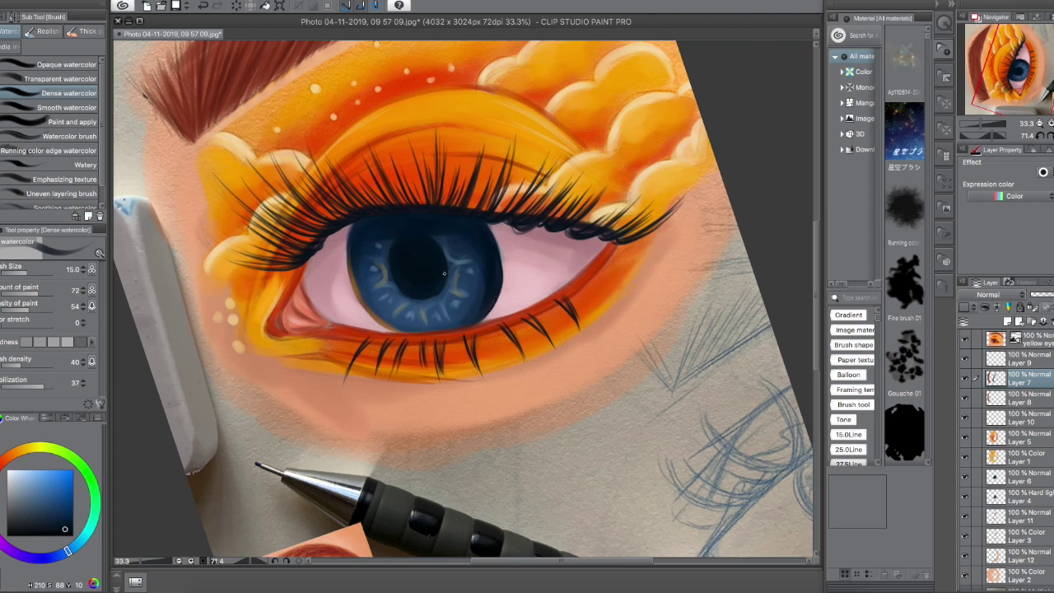
pyautogui.moveTo(349, 222)
pyautogui.mouseDown()
pyautogui.moveTo(347, 249)
pyautogui.moveTo(341, 237)
pyautogui.mouseUp()
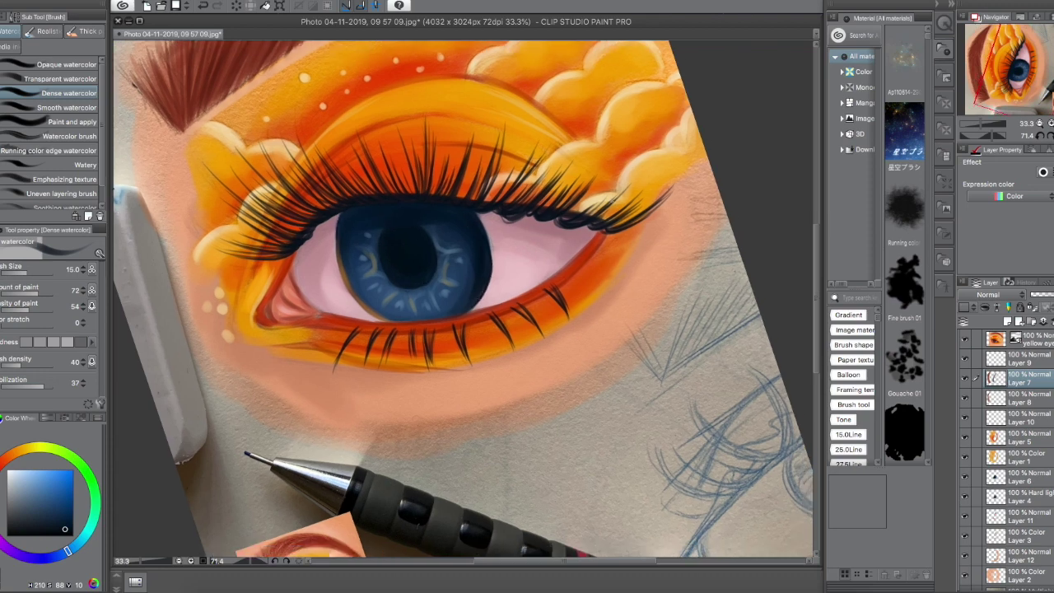
pyautogui.moveTo(625, 209); pyautogui.dragTo(642, 249)
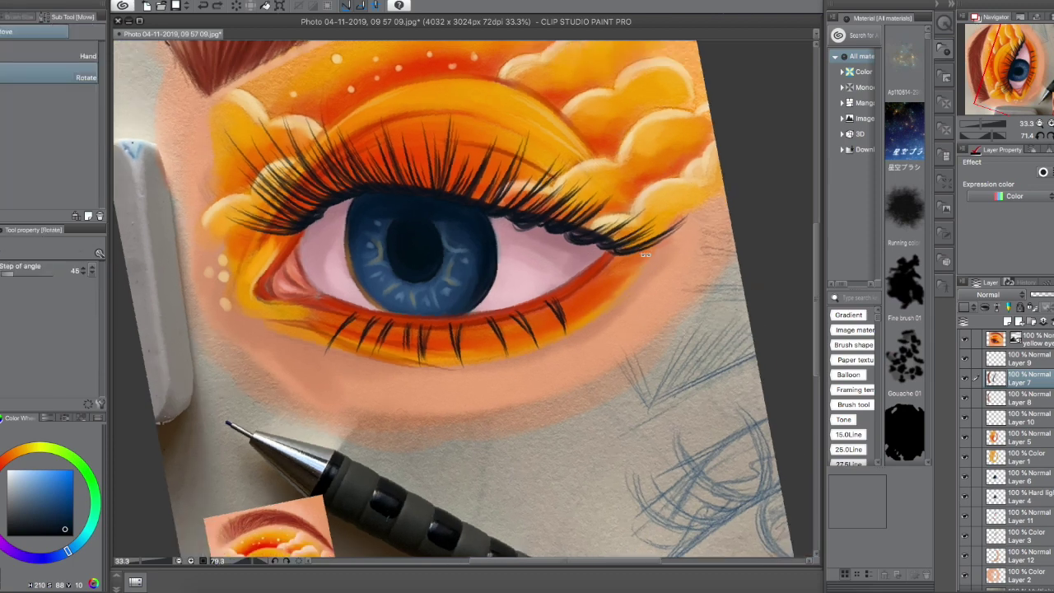
pyautogui.scroll(-1, 1013, 452)
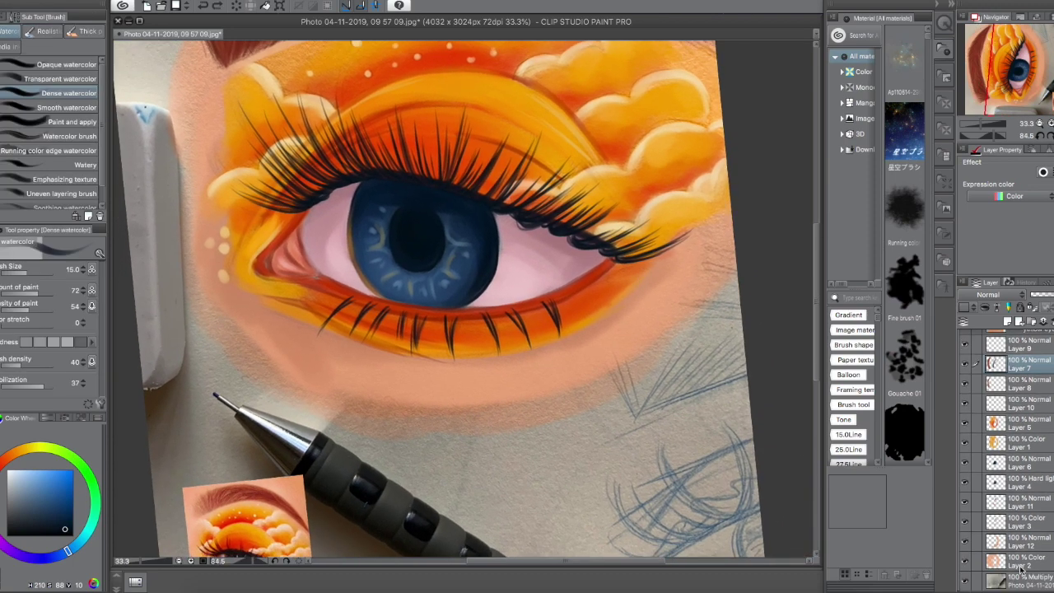
# Step: Lower the iris colour layer's opacity to 49%
pyautogui.click(1029, 461)
pyautogui.moveTo(1039, 296); pyautogui.dragTo(1043, 297)
pyautogui.scroll(1, 1012, 452)
pyautogui.click(1029, 359)
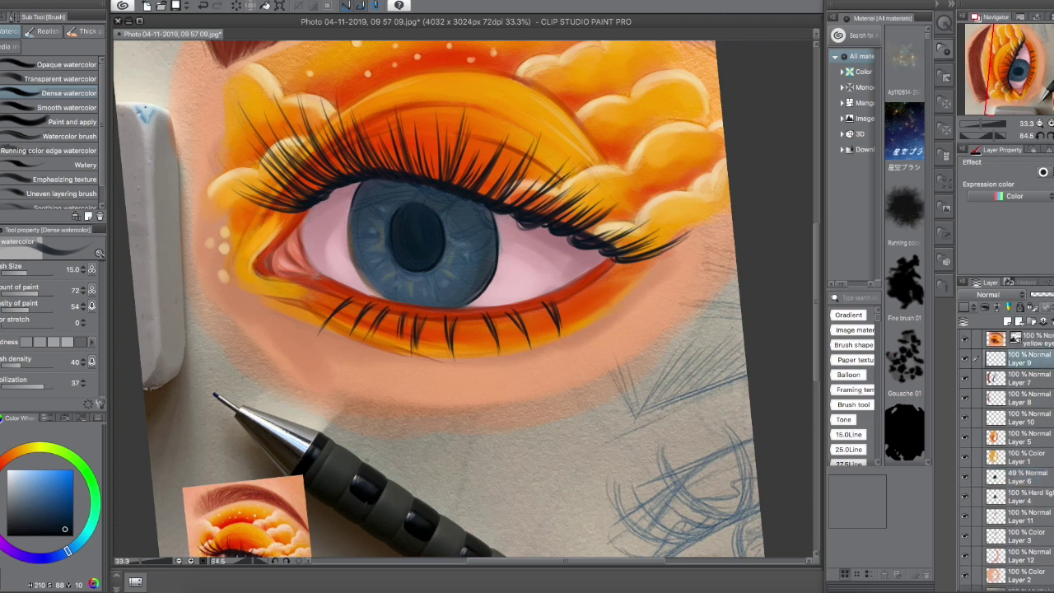
# Step: Enlarge the watercolour brush, move Layer 9 lower, and paint a white highlight down the pupil
pyautogui.press('i')
pyautogui.press('b')
pyautogui.press(']')
pyautogui.press(']')
pyautogui.press(']')
pyautogui.hotkey('ctrl', '[')
pyautogui.hotkey('ctrl', '[')
pyautogui.hotkey('ctrl', '[')
pyautogui.hotkey('ctrl', '[')
pyautogui.hotkey('ctrl', '[')
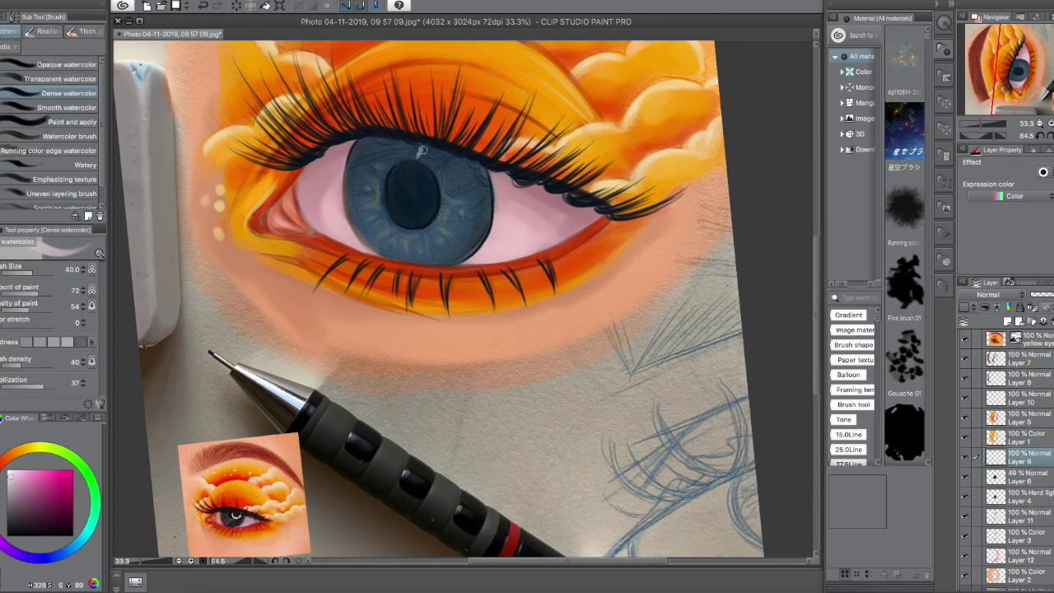
pyautogui.moveTo(419, 147)
pyautogui.mouseDown()
pyautogui.moveTo(410, 198)
pyautogui.moveTo(445, 212)
pyautogui.moveTo(481, 201)
pyautogui.moveTo(486, 166)
pyautogui.mouseUp()
# Step: Make Layer 7 active and shrink the eraser to size 20
pyautogui.click(1029, 478)
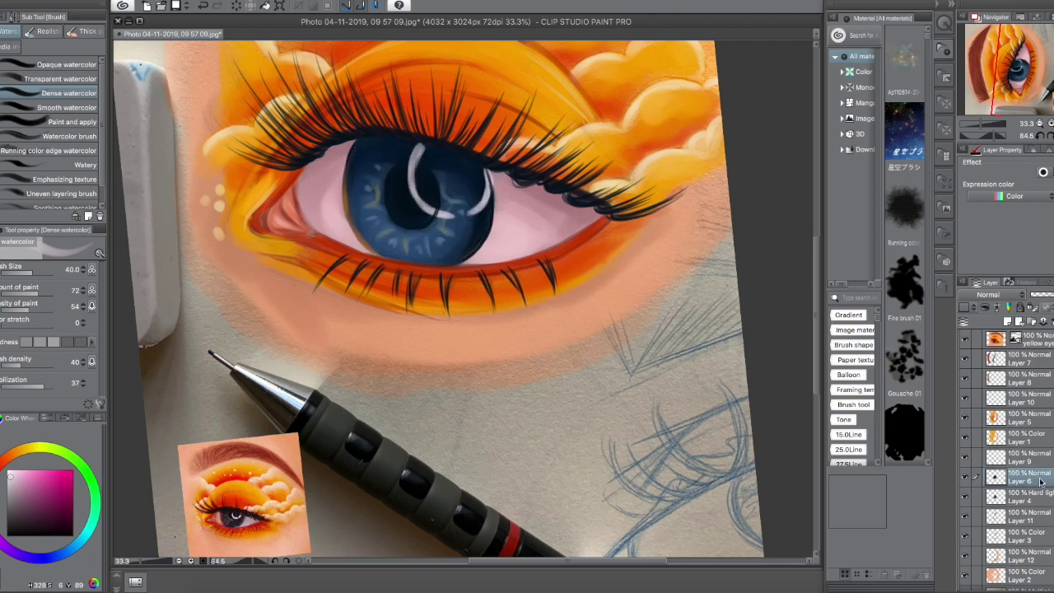
pyautogui.click(1029, 359)
pyautogui.press('e')
pyautogui.press('[')
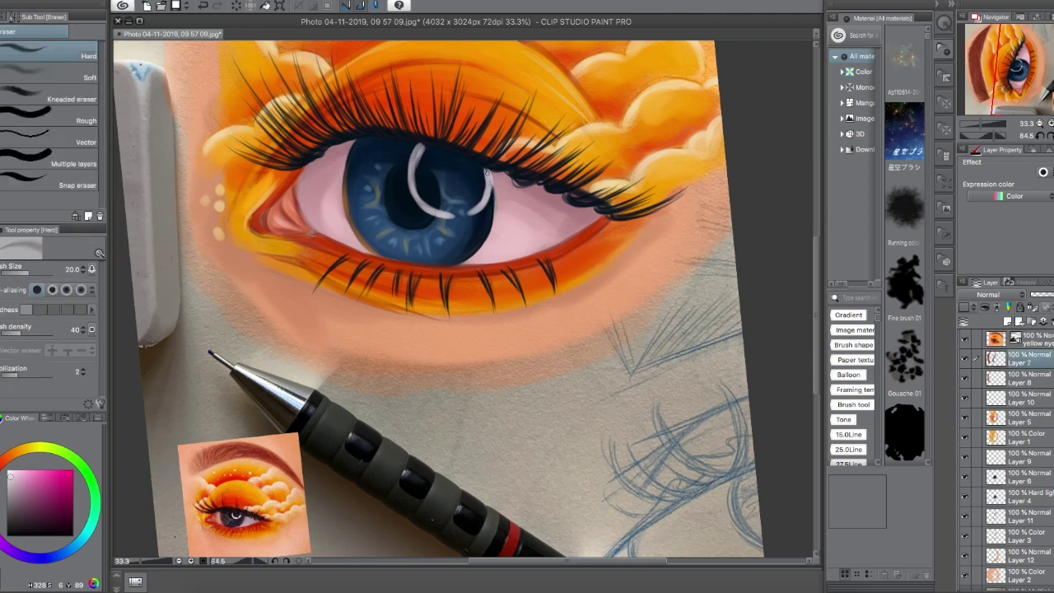
# Step: On Layer 9, extend the iris highlight in pale cyan with an arc along the right edge
pyautogui.click(1029, 458)
pyautogui.press('b')
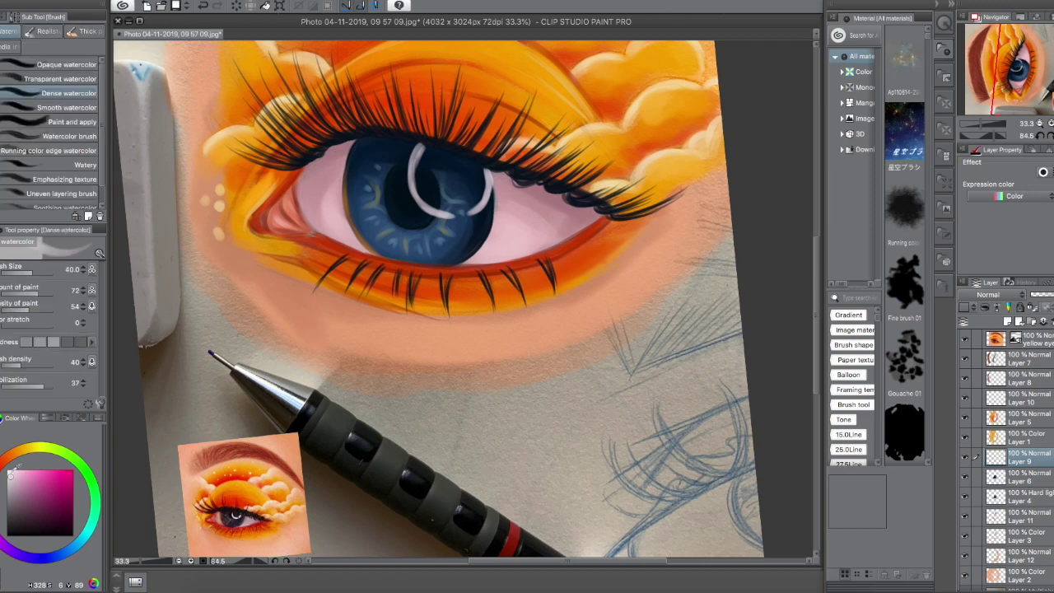
pyautogui.click(83, 534)
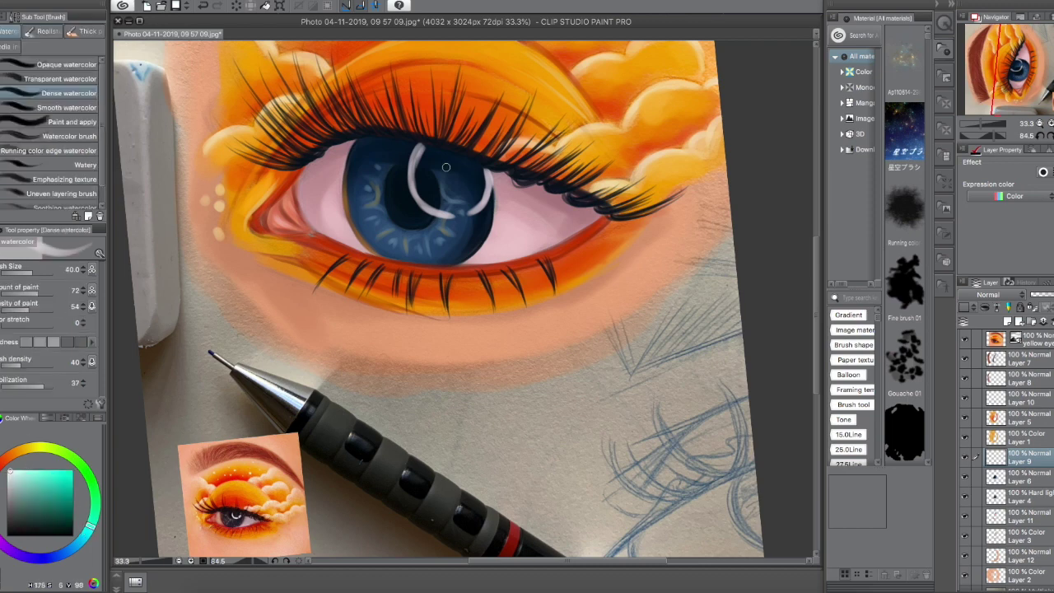
pyautogui.press('[')
pyautogui.moveTo(414, 164); pyautogui.dragTo(453, 217)
pyautogui.moveTo(451, 216); pyautogui.dragTo(480, 181)
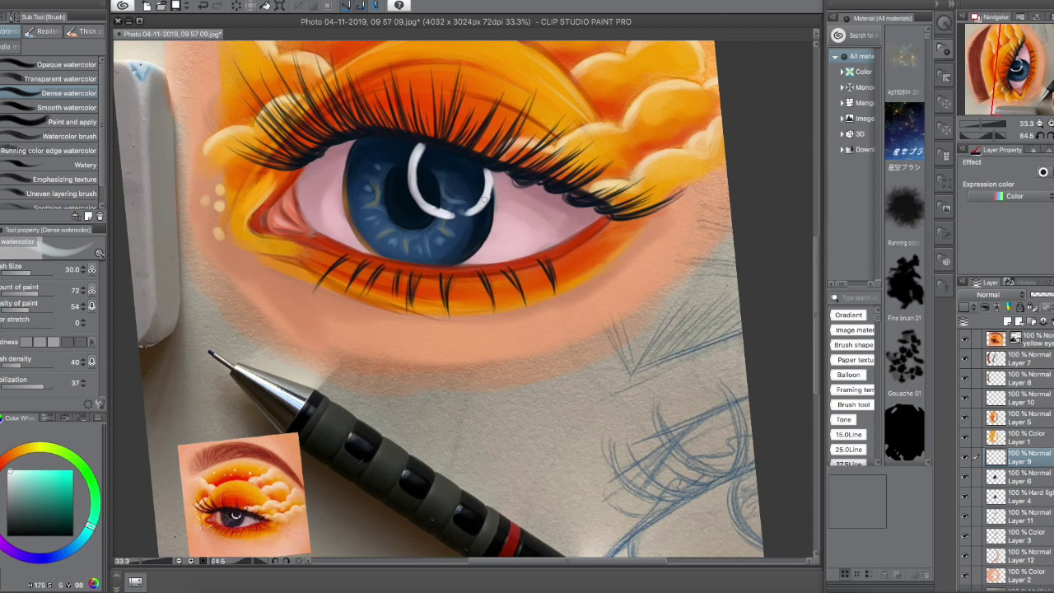
# Step: Check Layers 7 and 10, then select the white catchlight arc layer
pyautogui.click(1021, 359)
pyautogui.press('e')
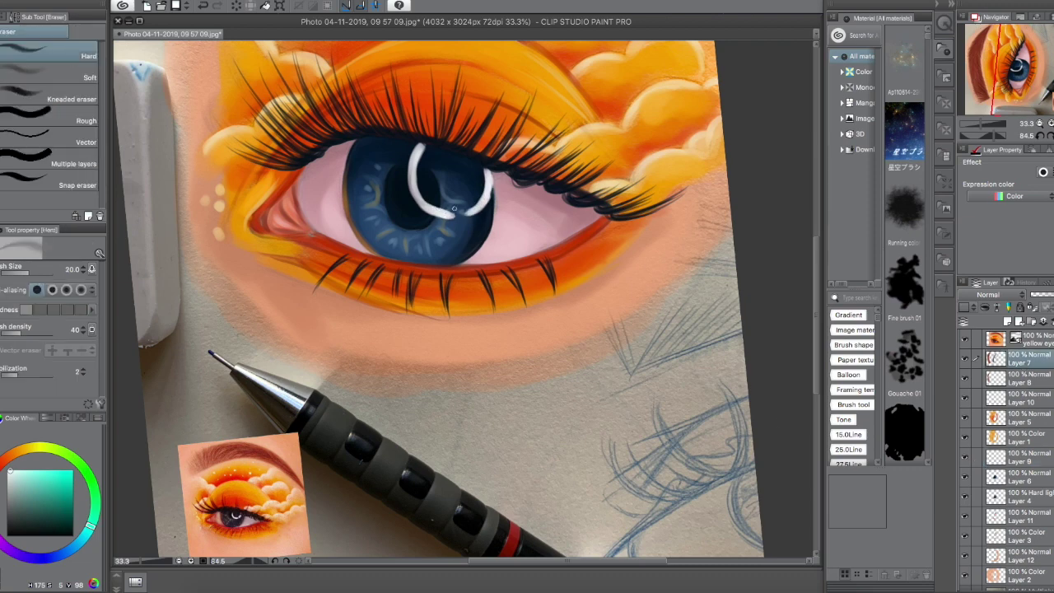
pyautogui.click(1021, 398)
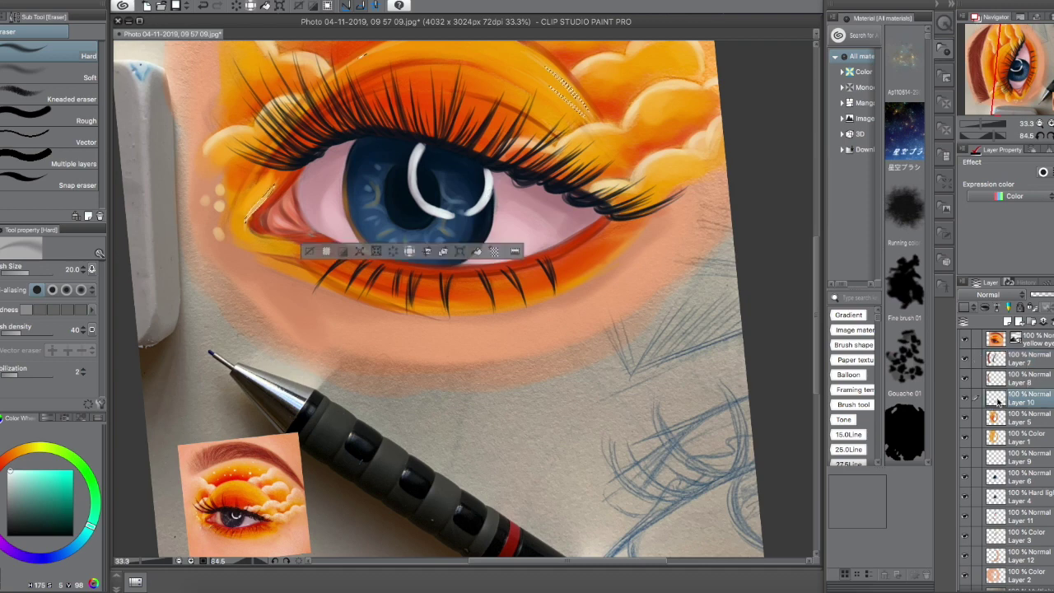
pyautogui.click(1020, 457)
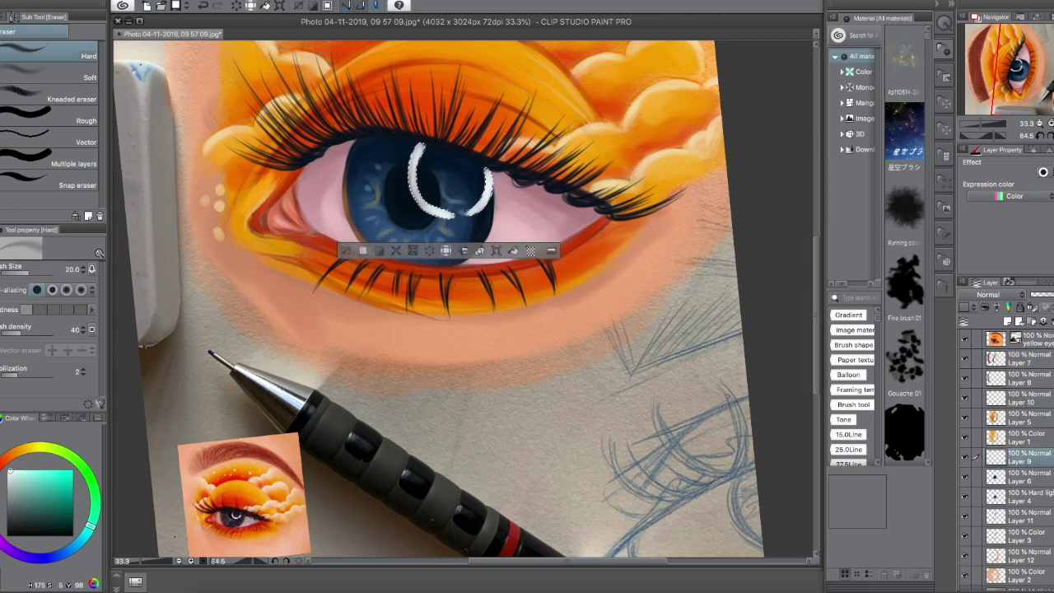
# Step: Set Dense watercolor to size 66.8 and the layer blend mode to Add (Glow)
pyautogui.press('b')
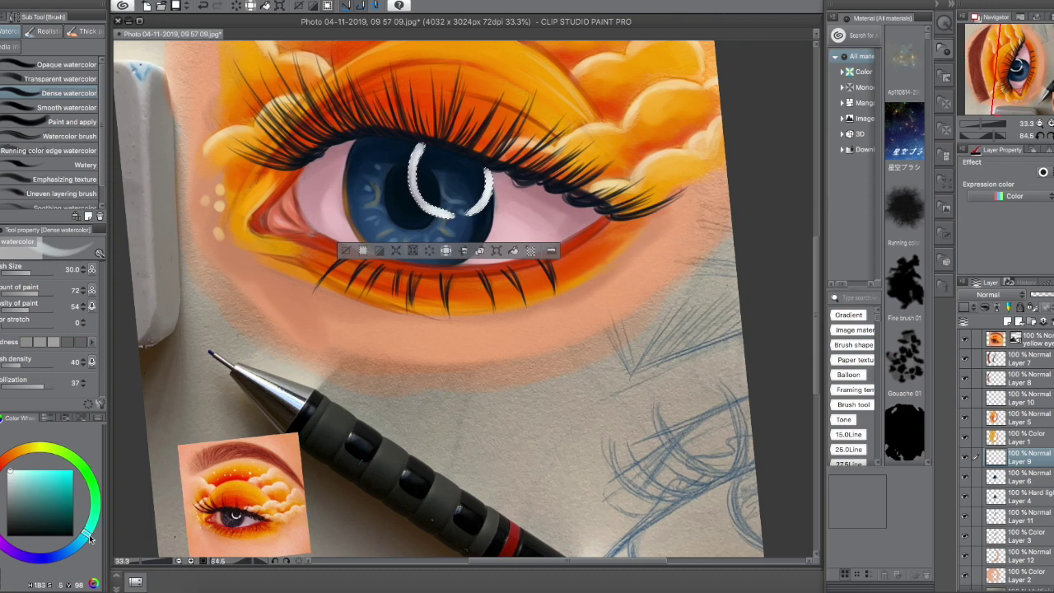
pyautogui.click(57, 271)
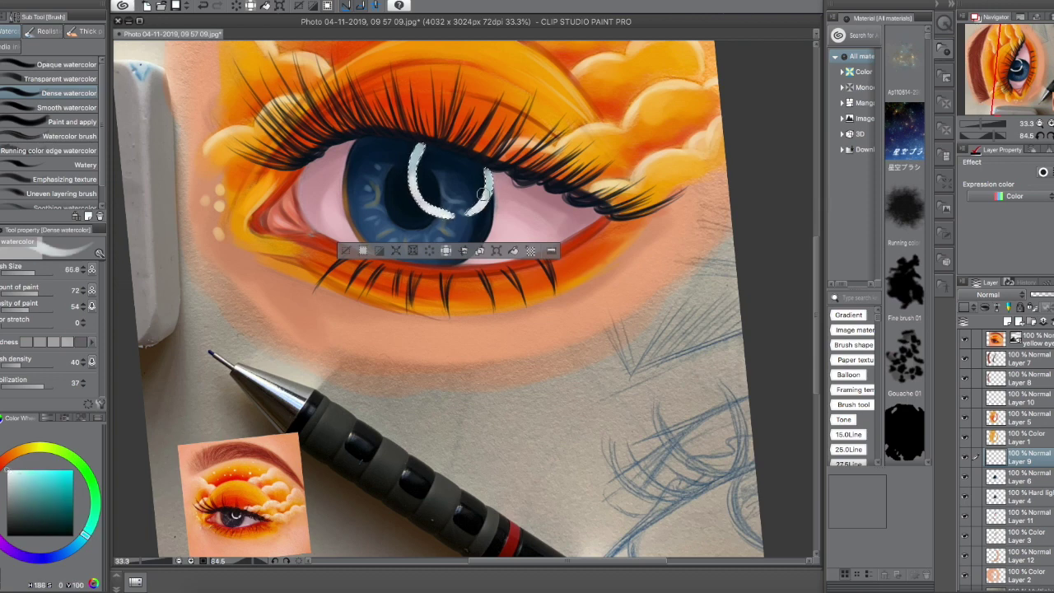
pyautogui.click(988, 295)
pyautogui.click(984, 438)
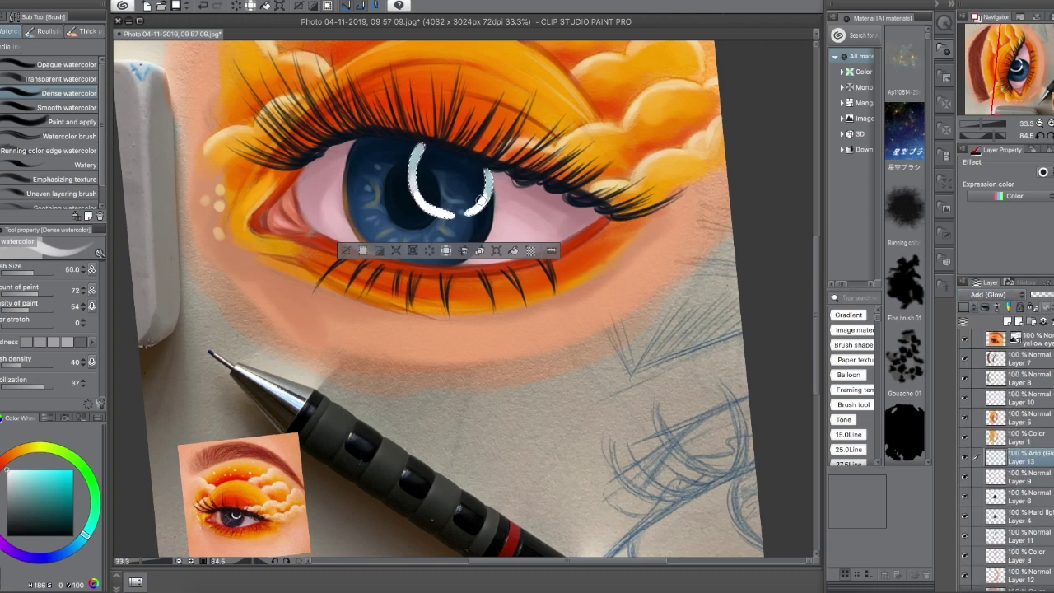
# Step: On a new layer above the catchlight, repaint both arc sides brighter and thicker
pyautogui.hotkey('alt', '[')
pyautogui.click(1011, 307)
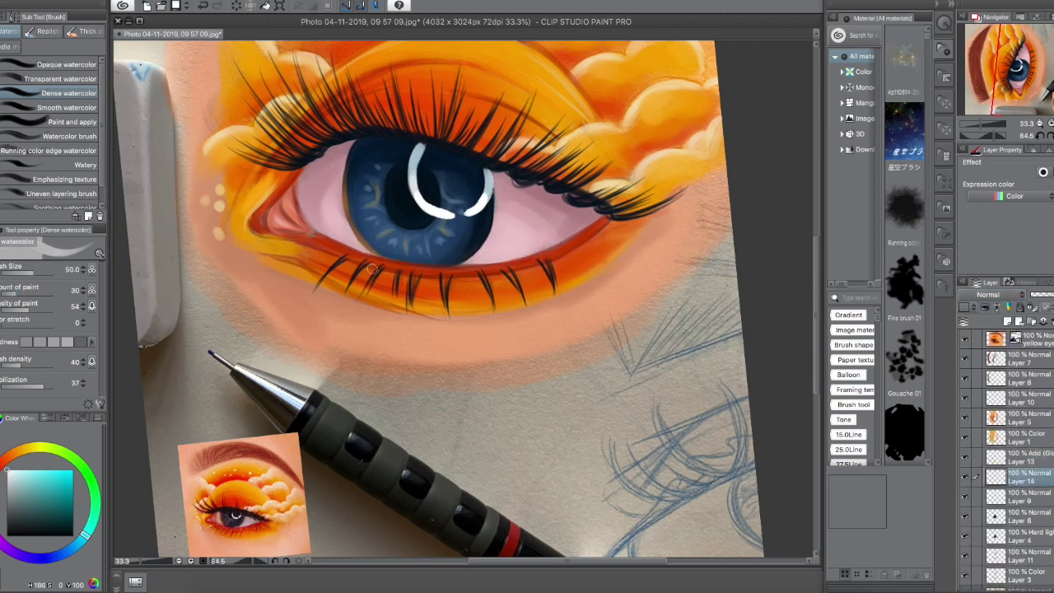
pyautogui.moveTo(467, 210); pyautogui.dragTo(489, 186)
pyautogui.moveTo(471, 214); pyautogui.dragTo(492, 187)
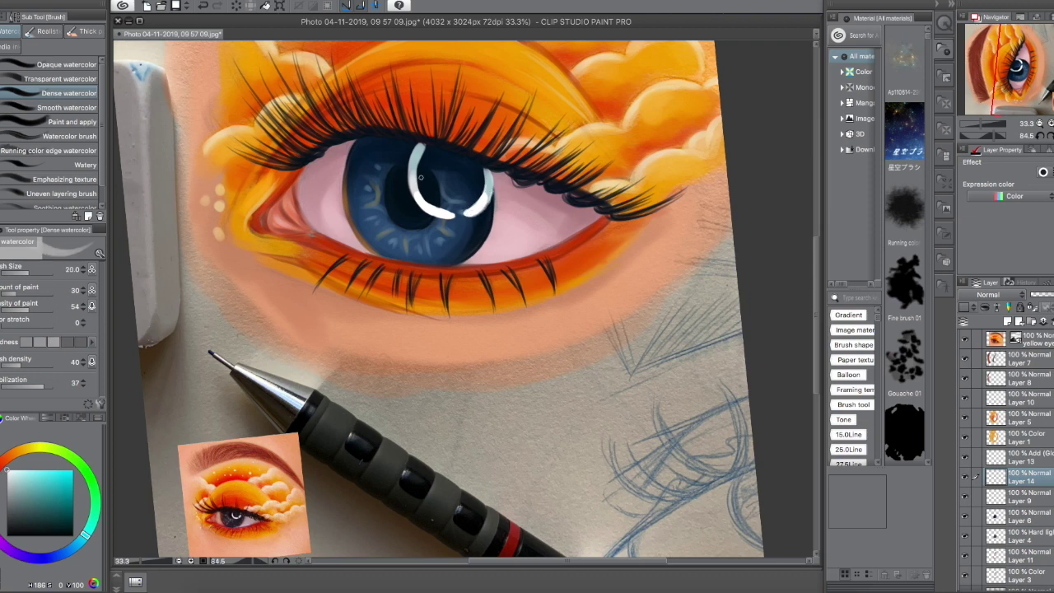
pyautogui.moveTo(416, 174); pyautogui.dragTo(449, 218)
pyautogui.press('[')
pyautogui.press('[')
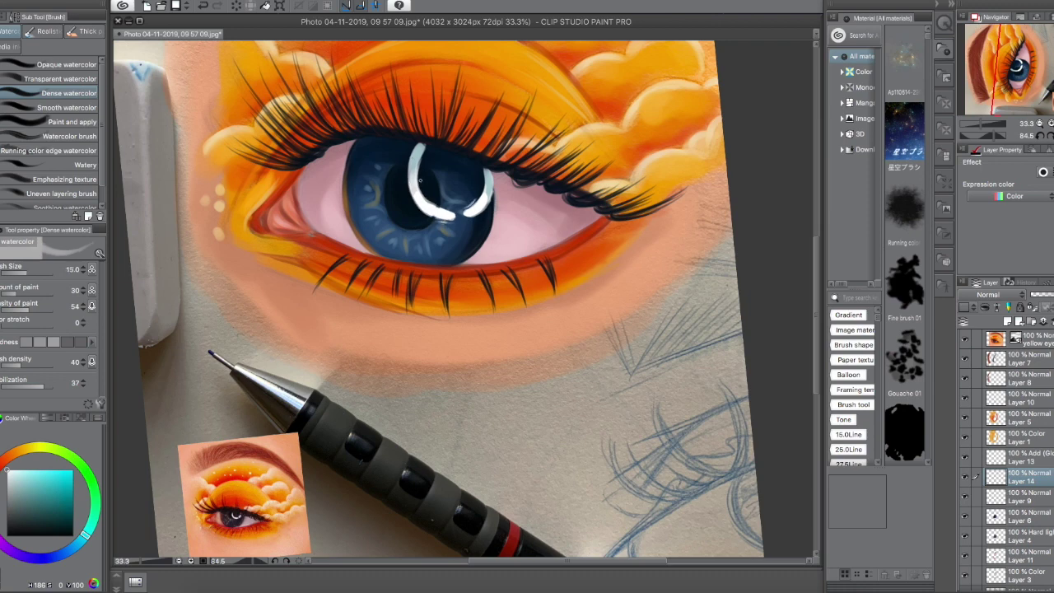
pyautogui.moveTo(418, 168); pyautogui.dragTo(424, 190)
# Step: Switch to the hard eraser, check Layers 10, 6 and 7, and fit the painting to the window
pyautogui.press('e')
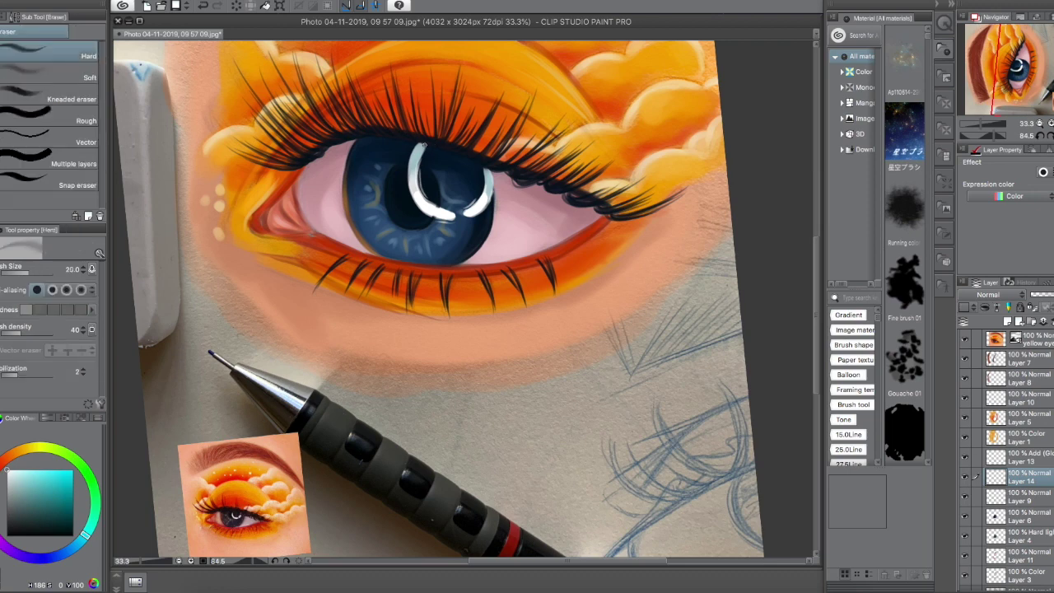
pyautogui.hotkey('alt', '[')
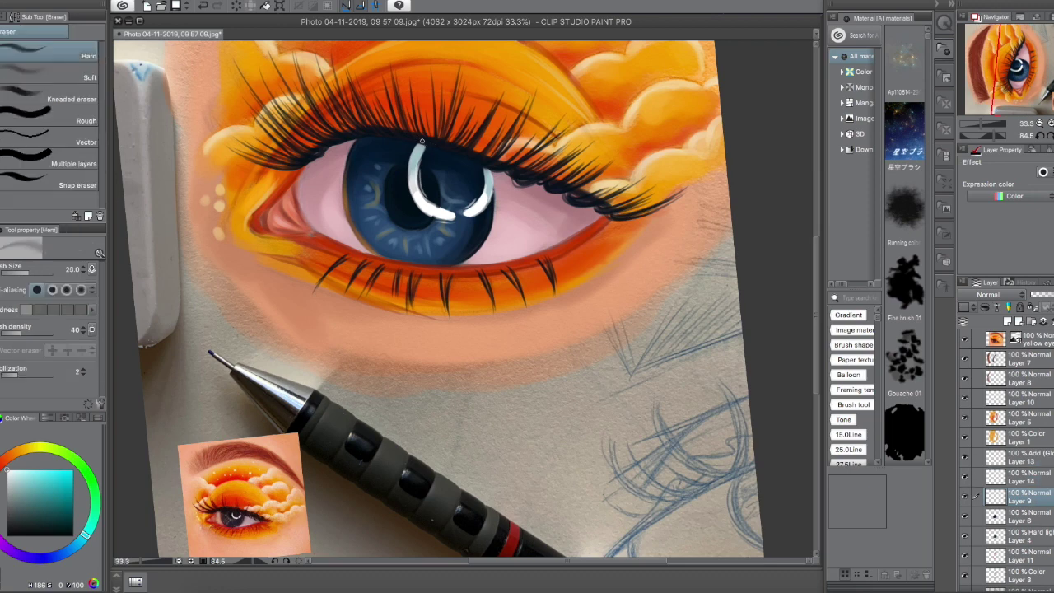
pyautogui.click(1039, 397)
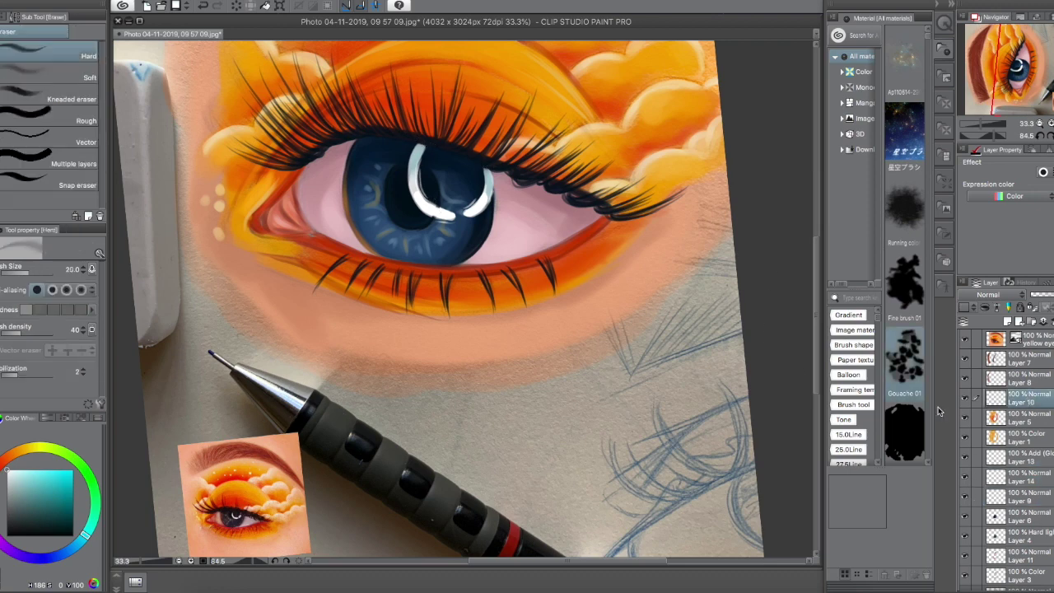
pyautogui.keyDown('ctrl'); pyautogui.keyDown('shift'); pyautogui.click(732, 367); pyautogui.keyUp('shift'); pyautogui.keyUp('ctrl')
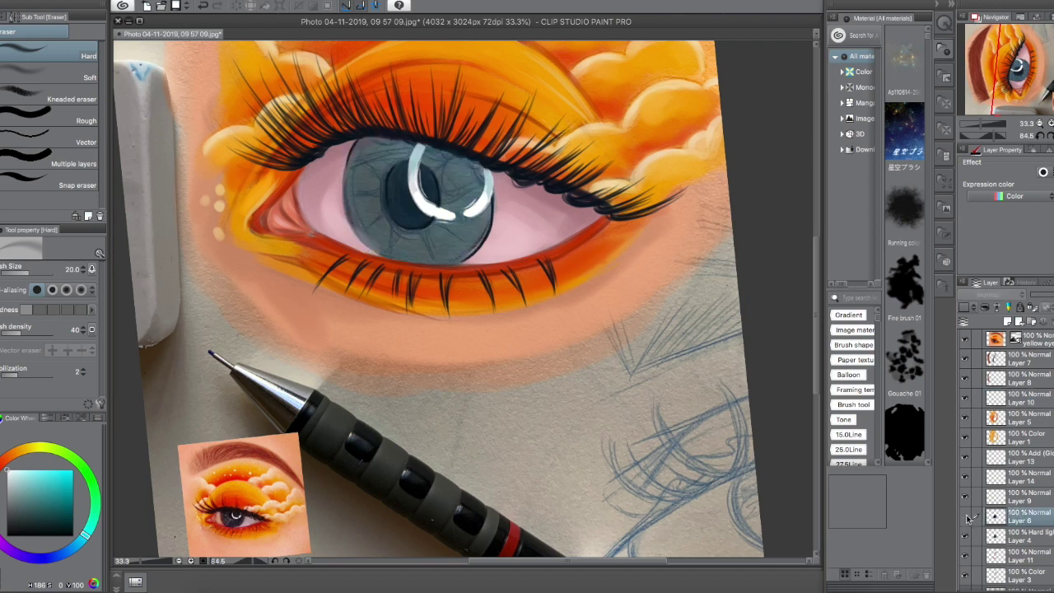
pyautogui.click(1021, 359)
pyautogui.hotkey('ctrl', '0')
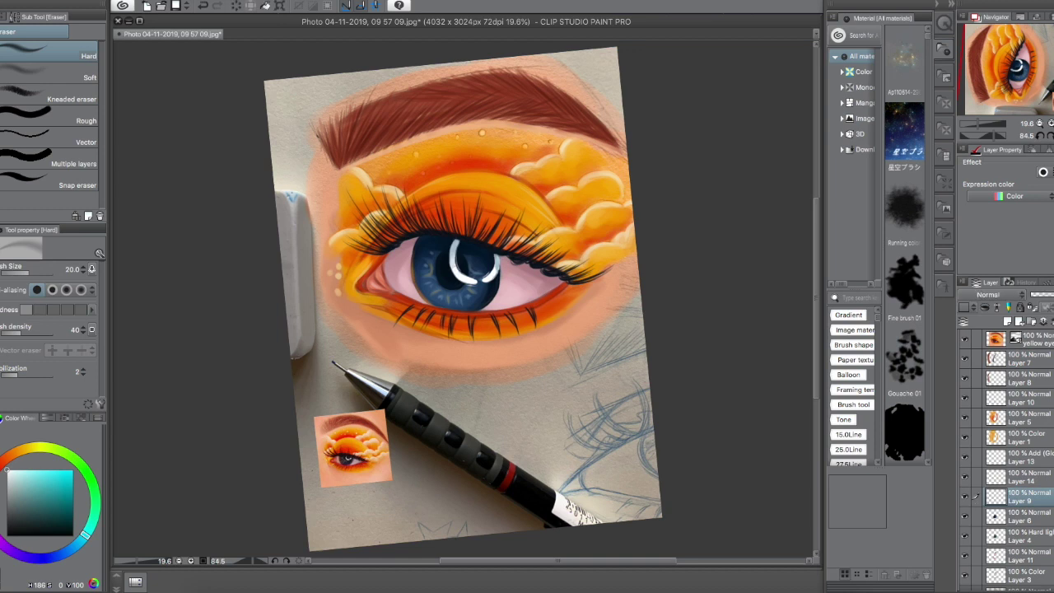
# Step: Soften catchlight Layers 14 and 13, set Dense watercolor to size 20, undo one stroke, then select Layer 7
pyautogui.click(1025, 476)
pyautogui.click(1029, 453)
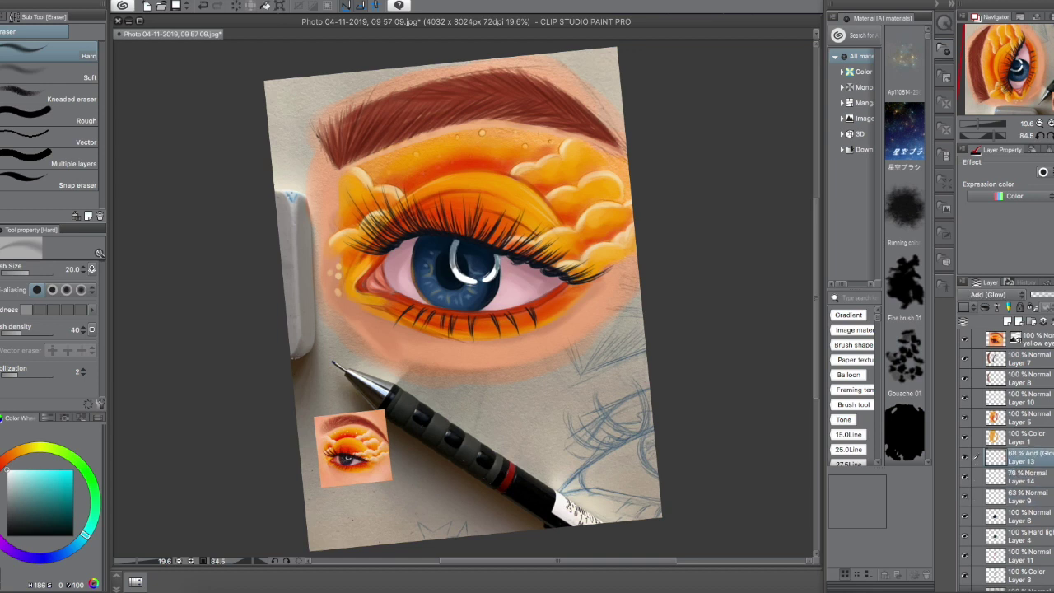
pyautogui.press('b')
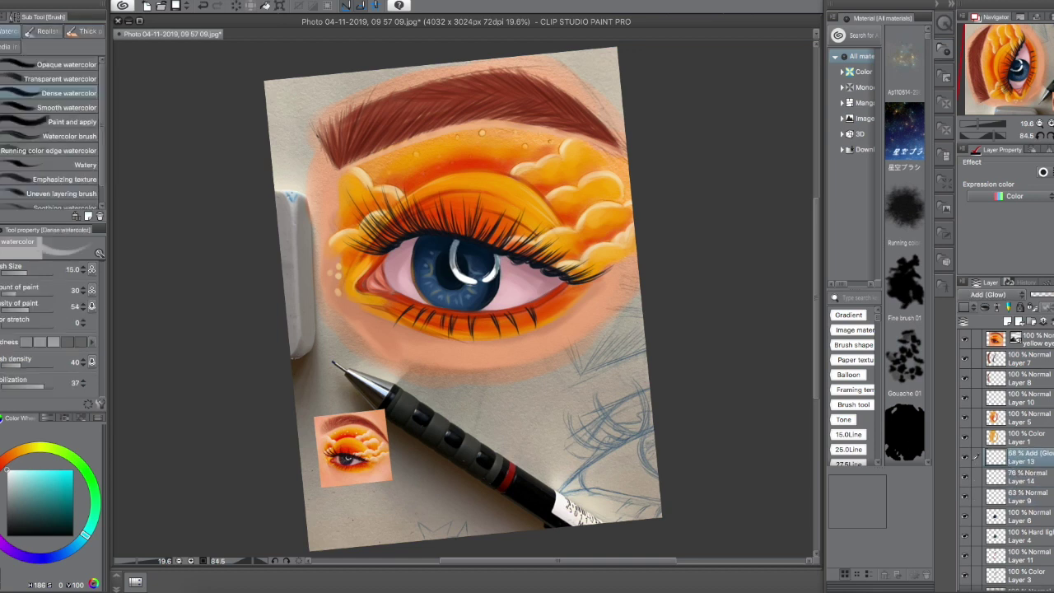
pyautogui.press(']')
pyautogui.press(']')
pyautogui.hotkey('ctrl', 'z')
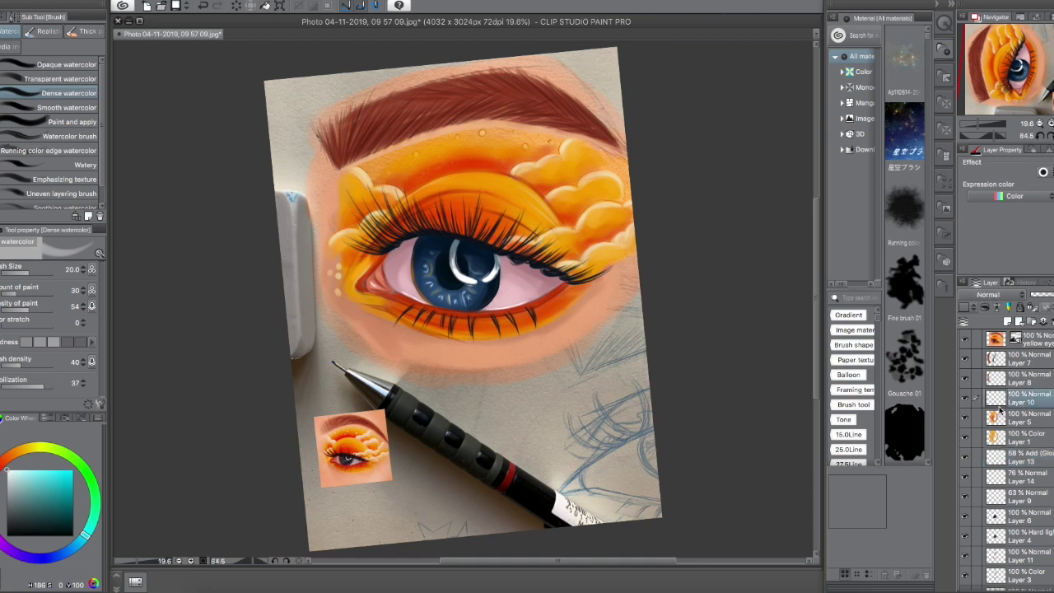
pyautogui.click(1026, 355)
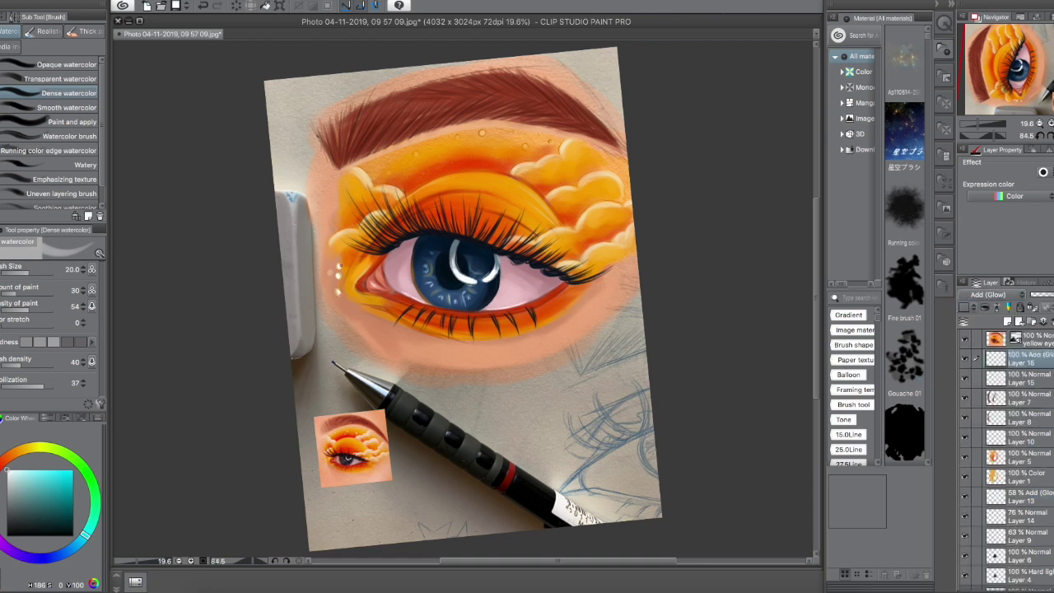
# Step: Pick a yellow-orange colour and add a new glow layer above Layer 10
pyautogui.click(30, 447)
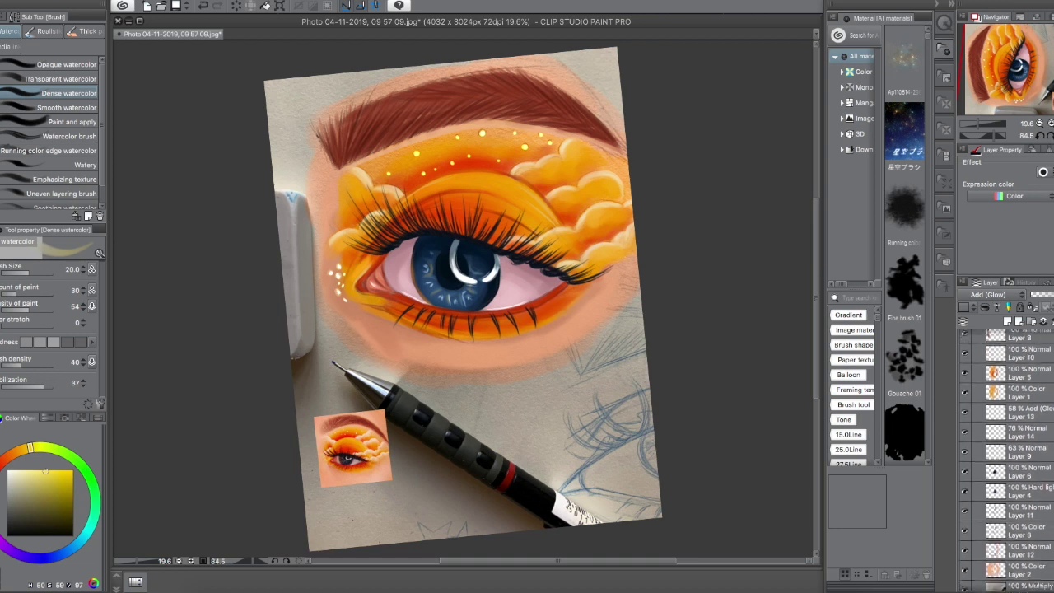
pyautogui.click(1027, 439)
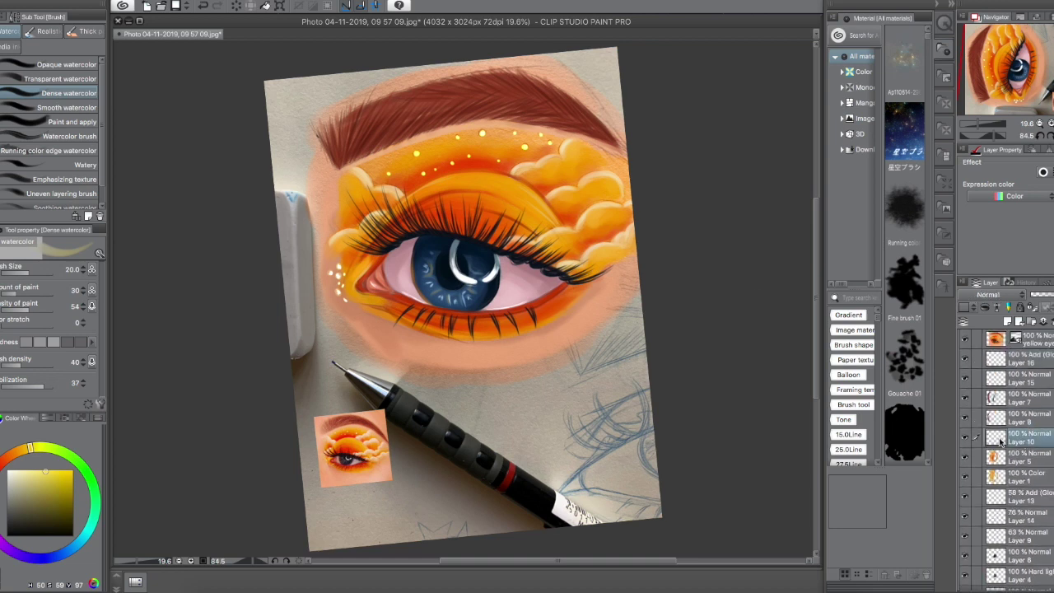
pyautogui.hotkey('ctrl', 'shift', 'n')
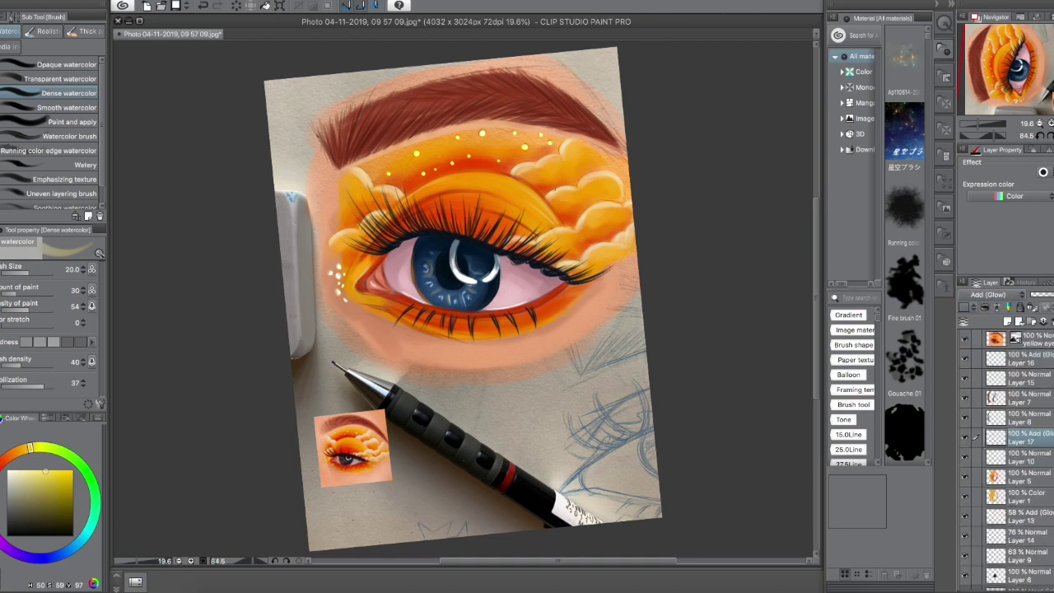
# Step: Brush glow along the top, right and left cloud edges, then rotate the view upright
pyautogui.moveTo(582, 184); pyautogui.dragTo(611, 176)
pyautogui.moveTo(519, 165); pyautogui.dragTo(560, 150)
pyautogui.moveTo(550, 227); pyautogui.dragTo(616, 204)
pyautogui.moveTo(586, 261); pyautogui.dragTo(626, 232)
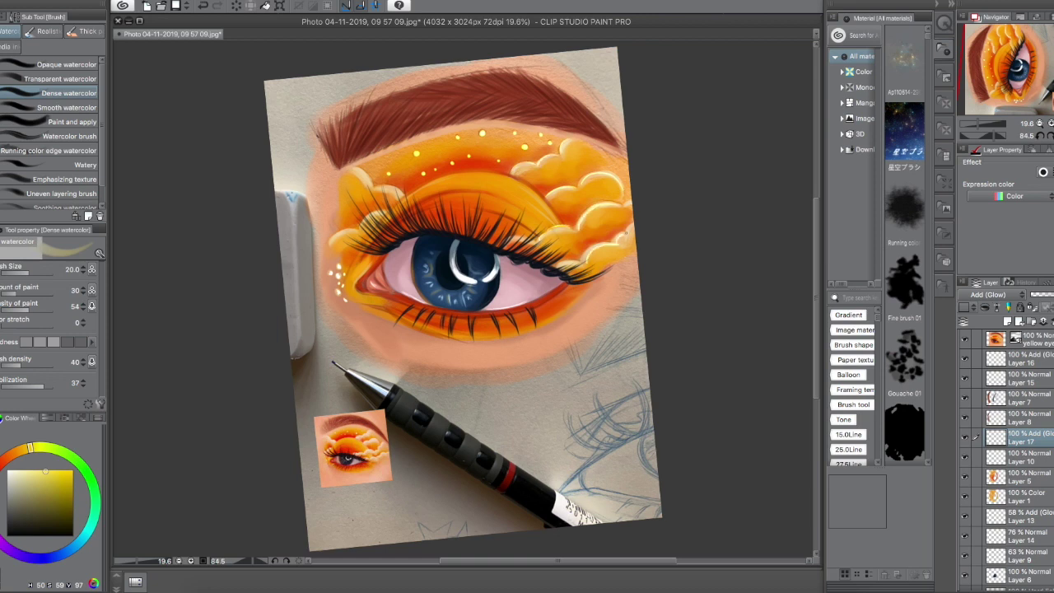
pyautogui.moveTo(401, 186)
pyautogui.mouseDown()
pyautogui.moveTo(332, 240)
pyautogui.moveTo(381, 212)
pyautogui.mouseUp()
pyautogui.moveTo(334, 317)
pyautogui.mouseDown()
pyautogui.moveTo(618, 321)
pyautogui.moveTo(605, 335)
pyautogui.mouseUp()
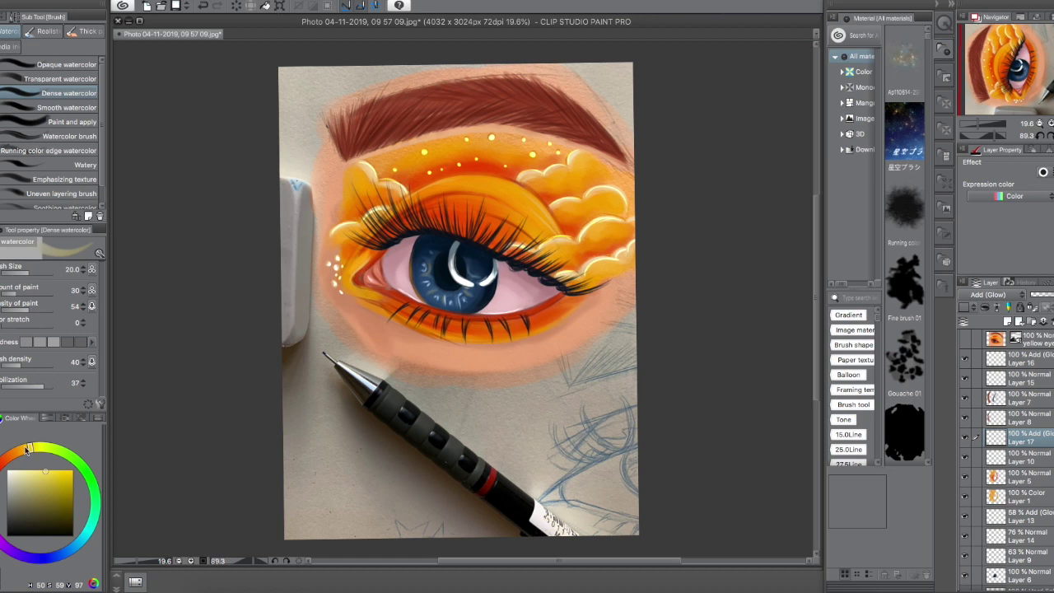
pyautogui.moveTo(27, 449); pyautogui.dragTo(15, 451)
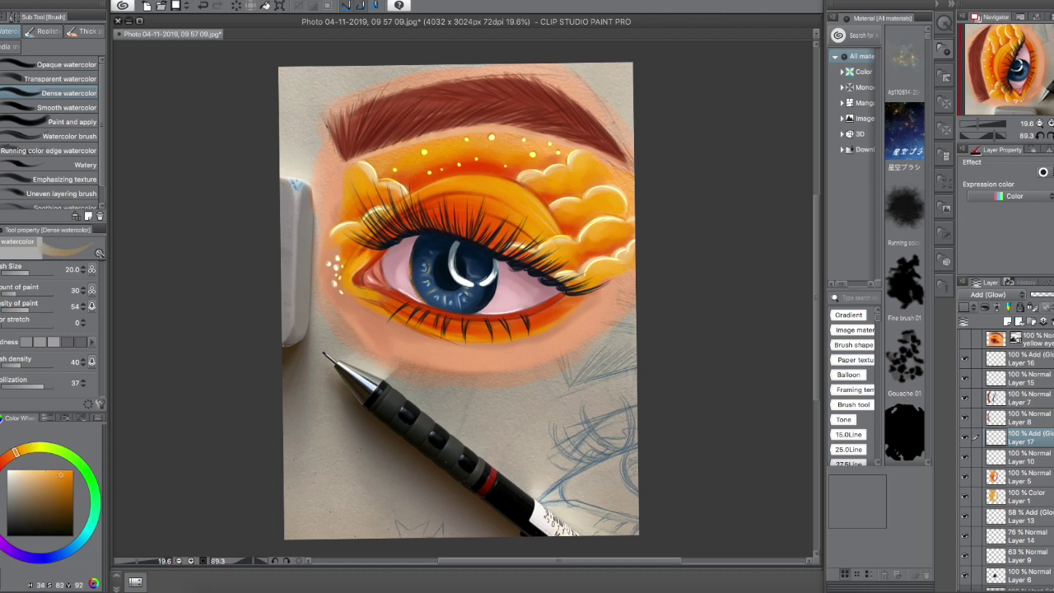
pyautogui.click(999, 398)
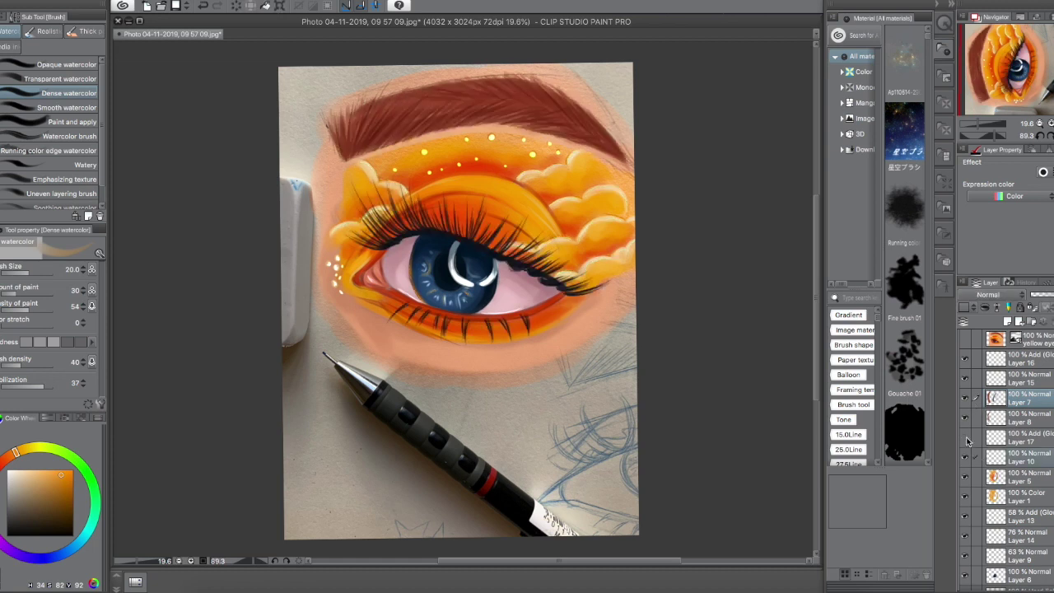
pyautogui.hotkey('alt', '[')
pyautogui.hotkey('alt', '[')
pyautogui.hotkey('alt', '[')
pyautogui.hotkey('alt', '[')
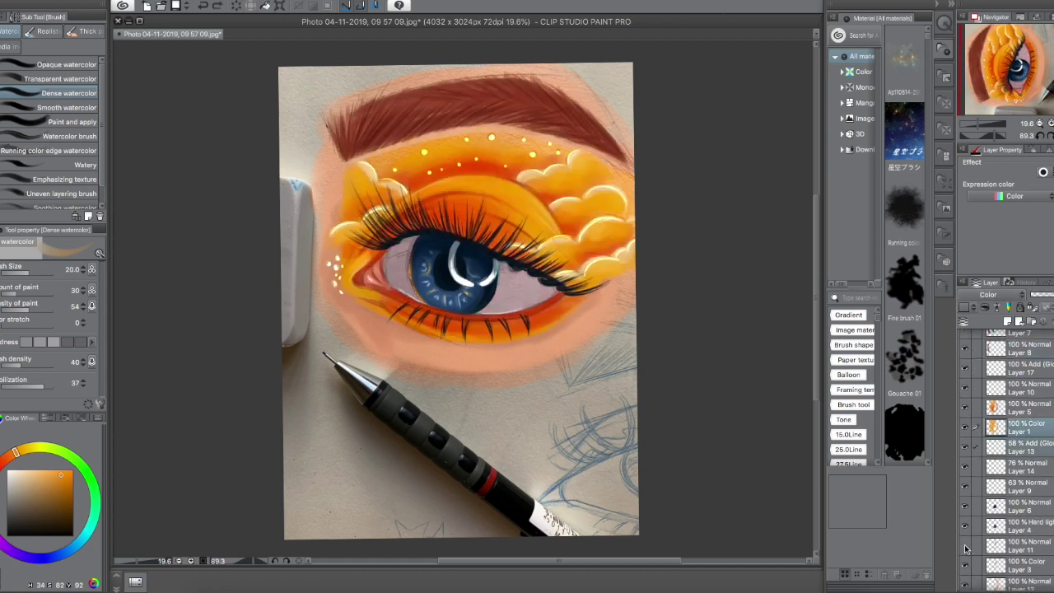
pyautogui.scroll(2, 1004, 461)
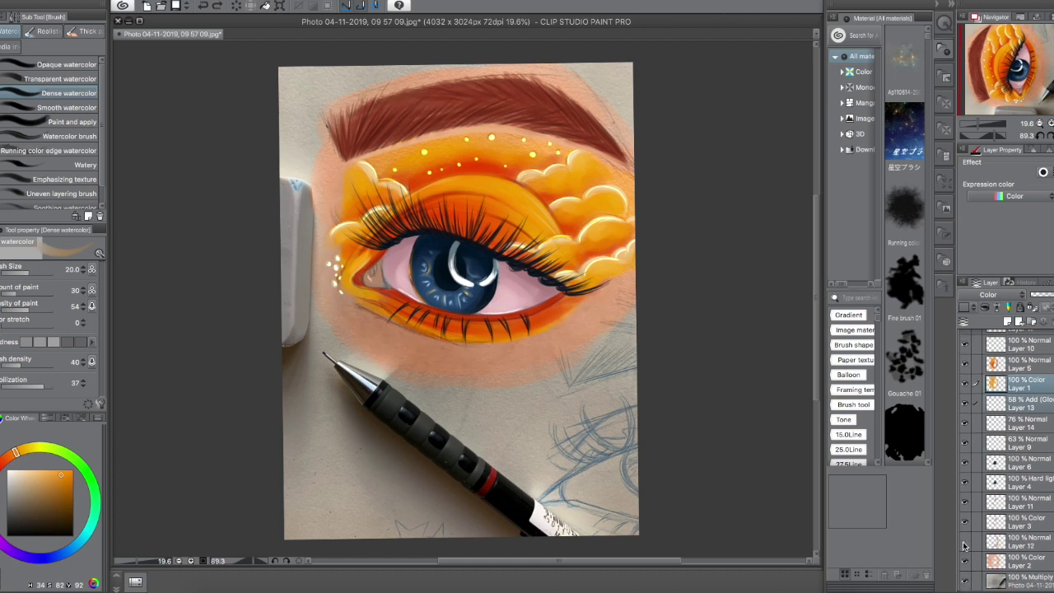
pyautogui.scroll(1, 1005, 461)
pyautogui.scroll(1, 967, 436)
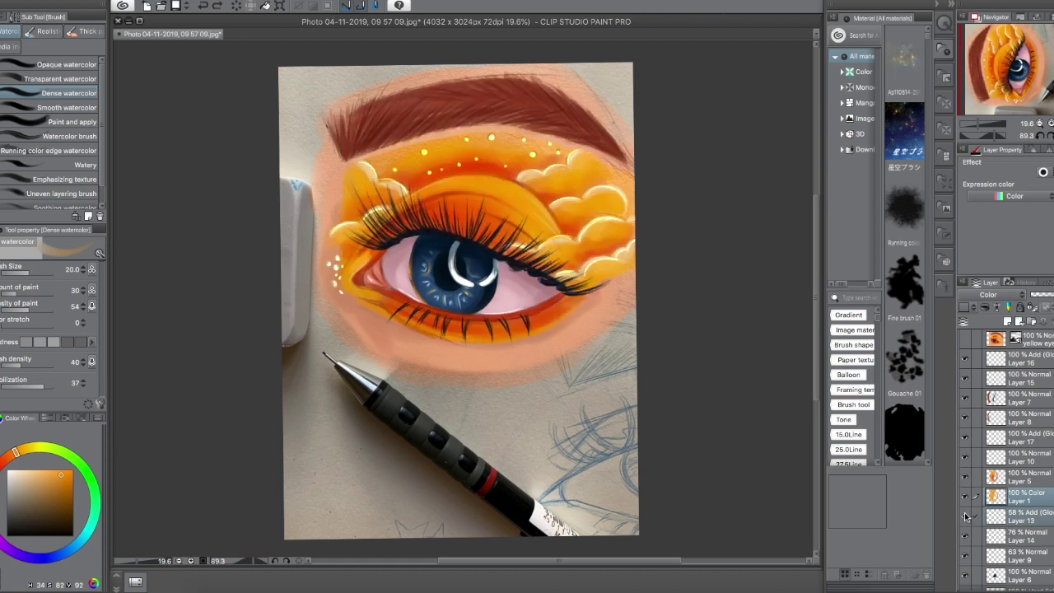
pyautogui.scroll(-3, 966, 539)
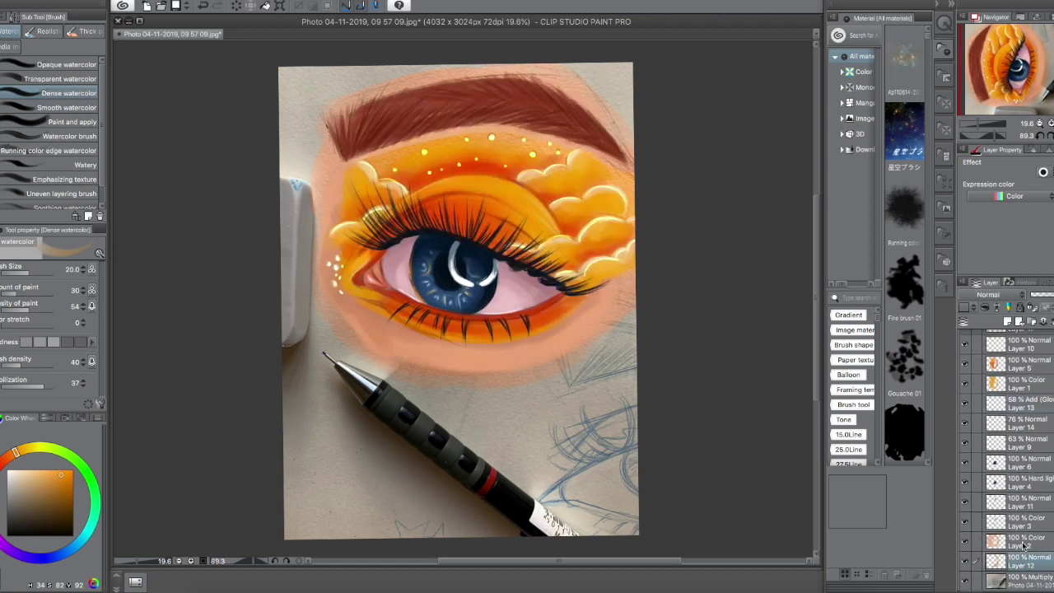
pyautogui.click(968, 543)
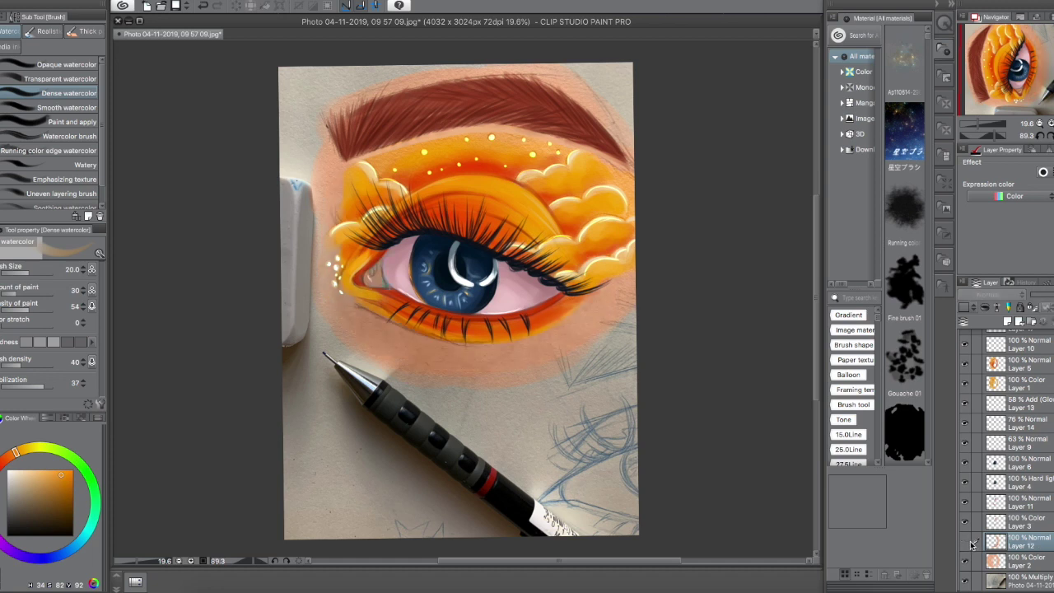
pyautogui.click(966, 542)
pyautogui.click(967, 524)
pyautogui.click(967, 523)
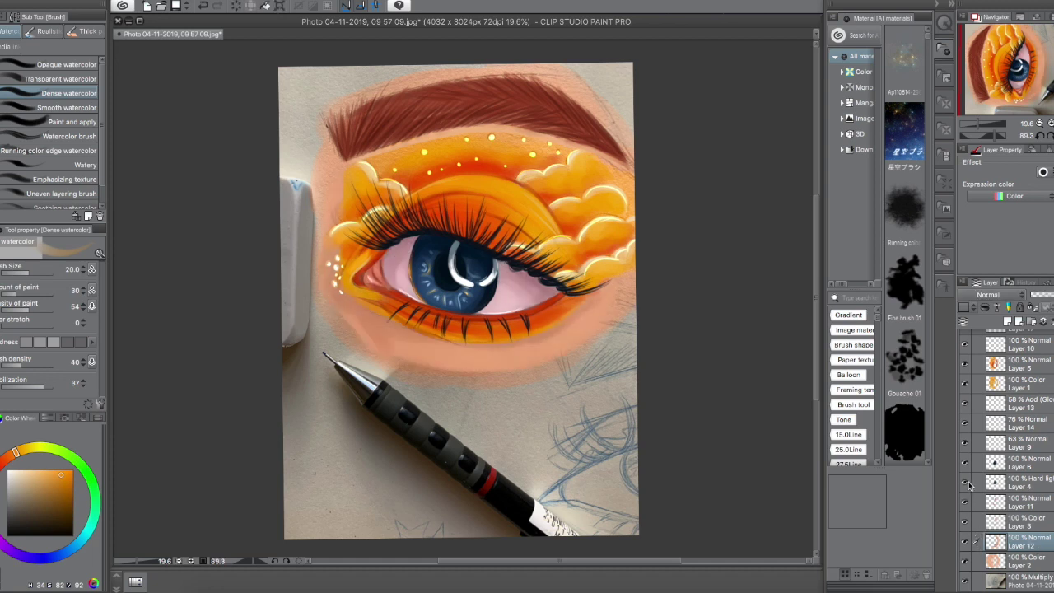
pyautogui.click(964, 410)
pyautogui.click(964, 410)
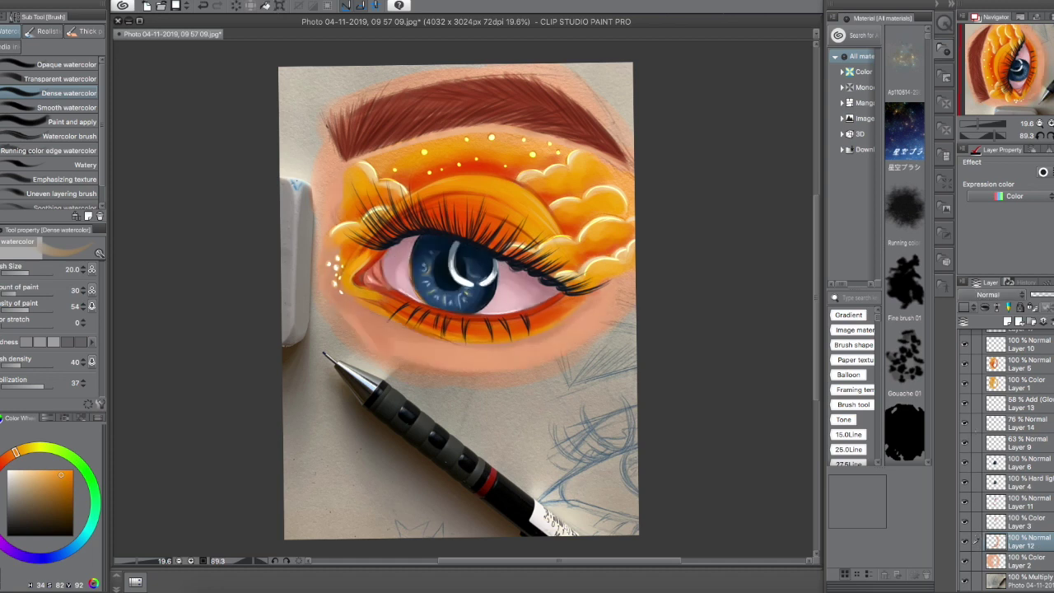